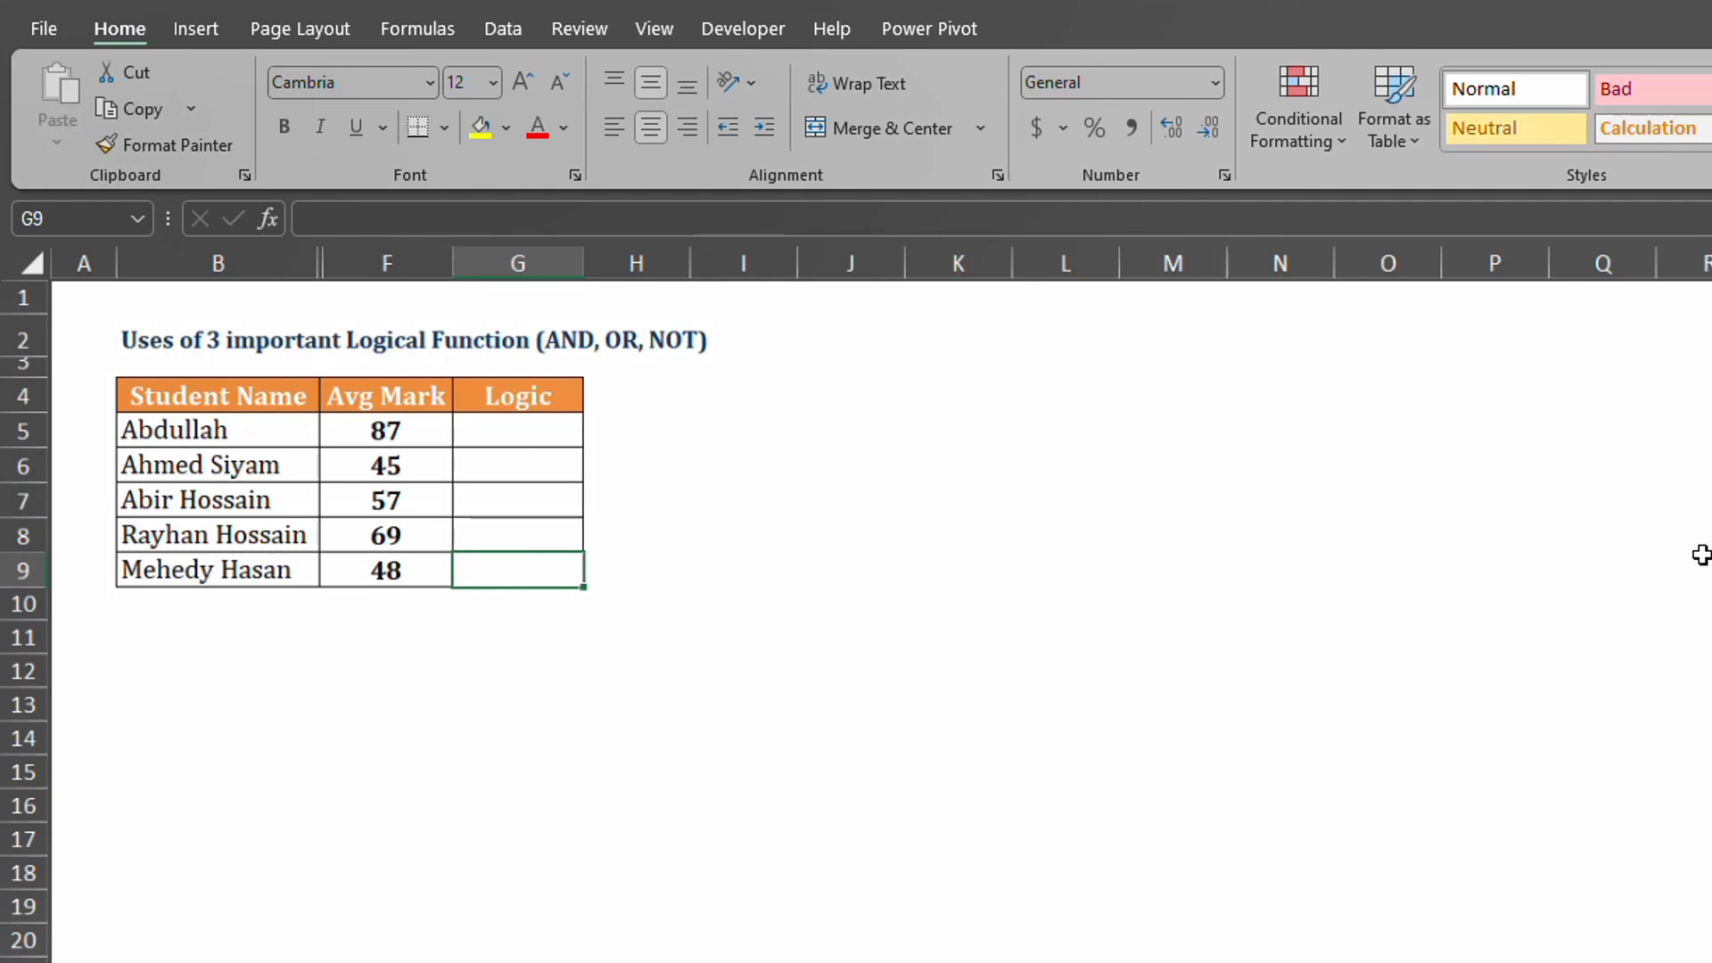
pyautogui.click(756, 714)
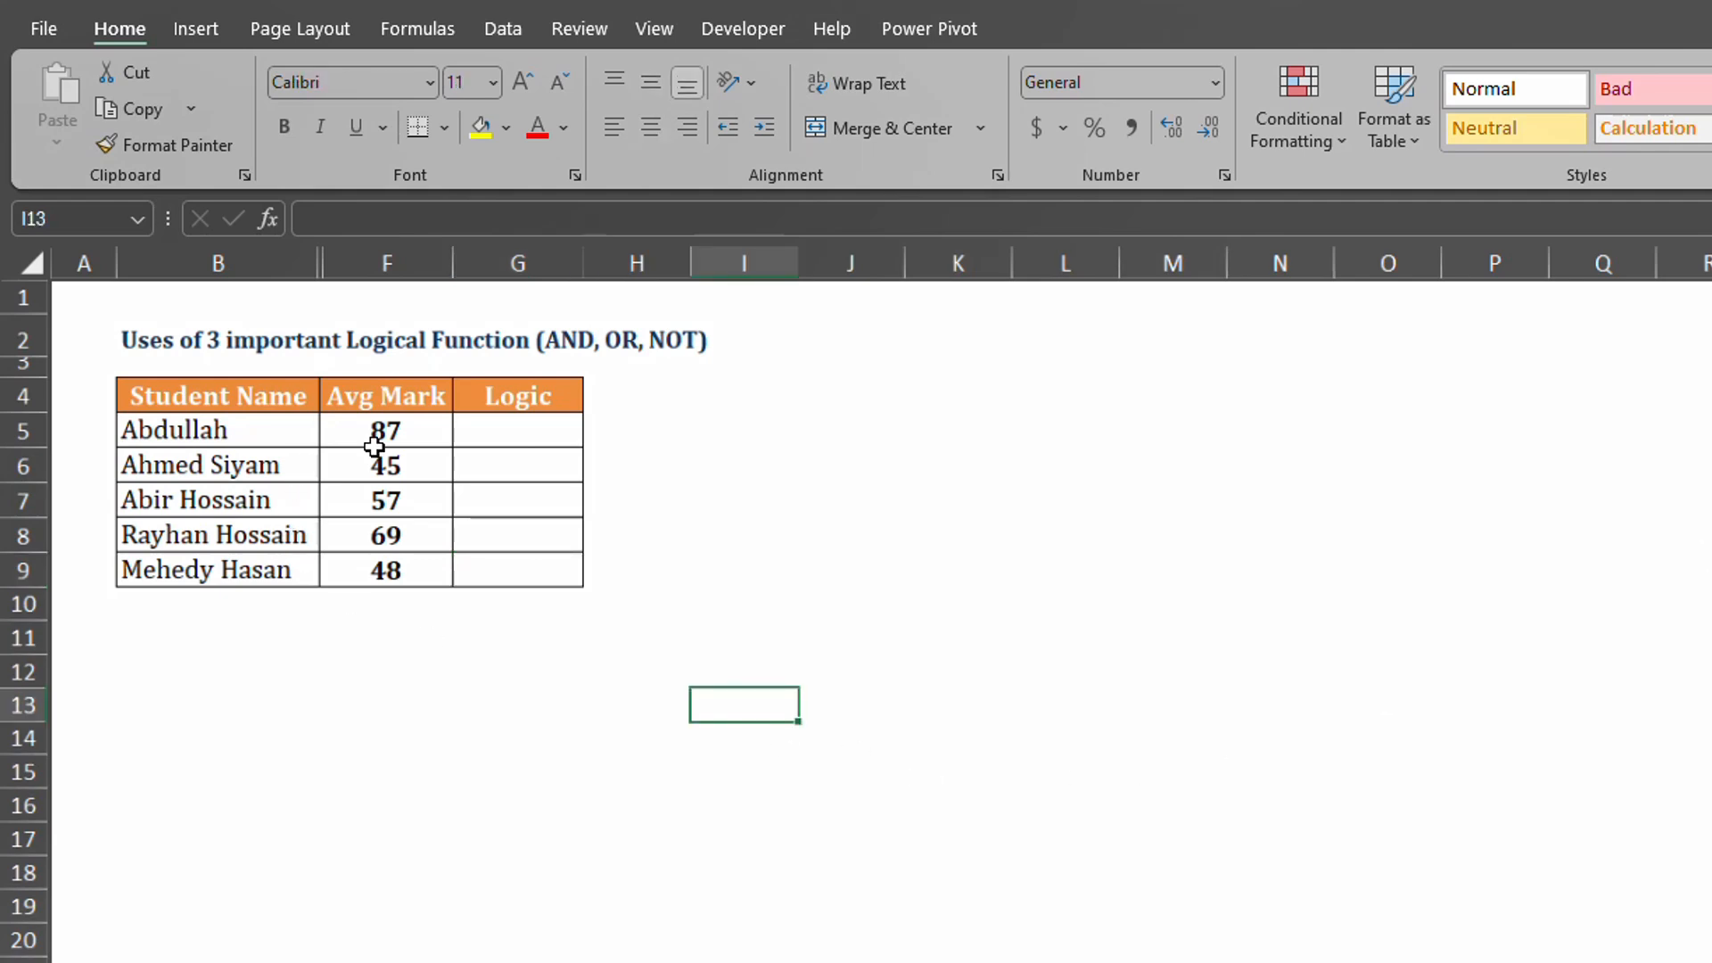
pyautogui.click(553, 425)
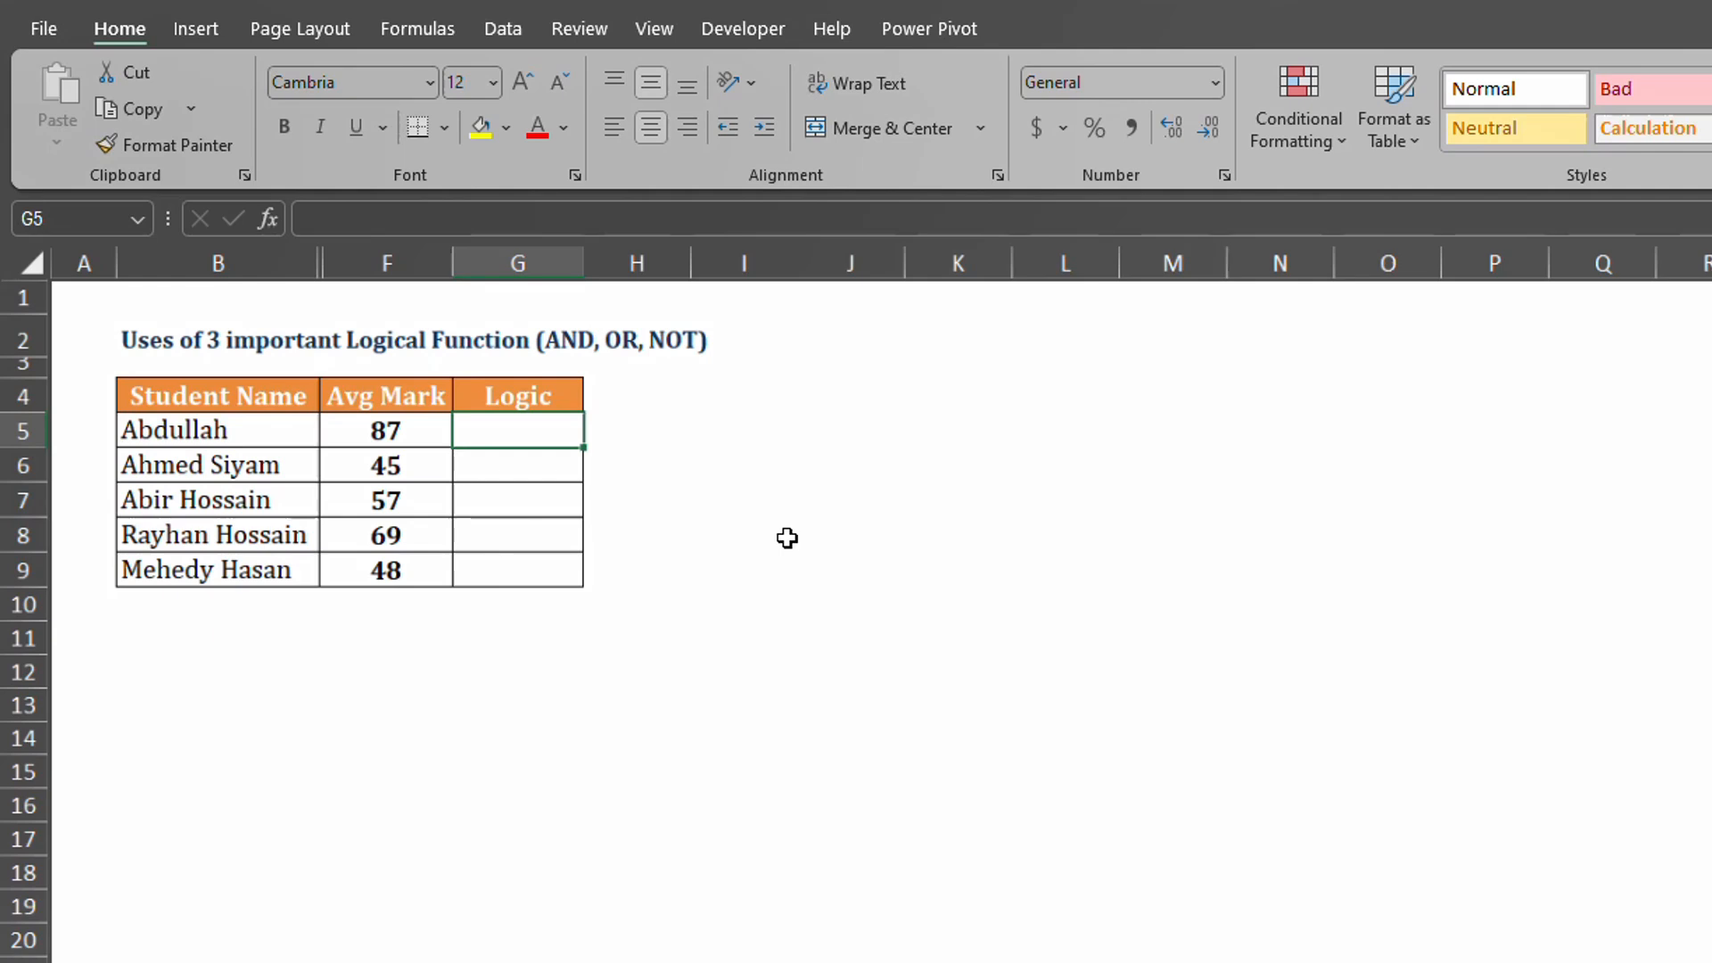
pyautogui.click(435, 442)
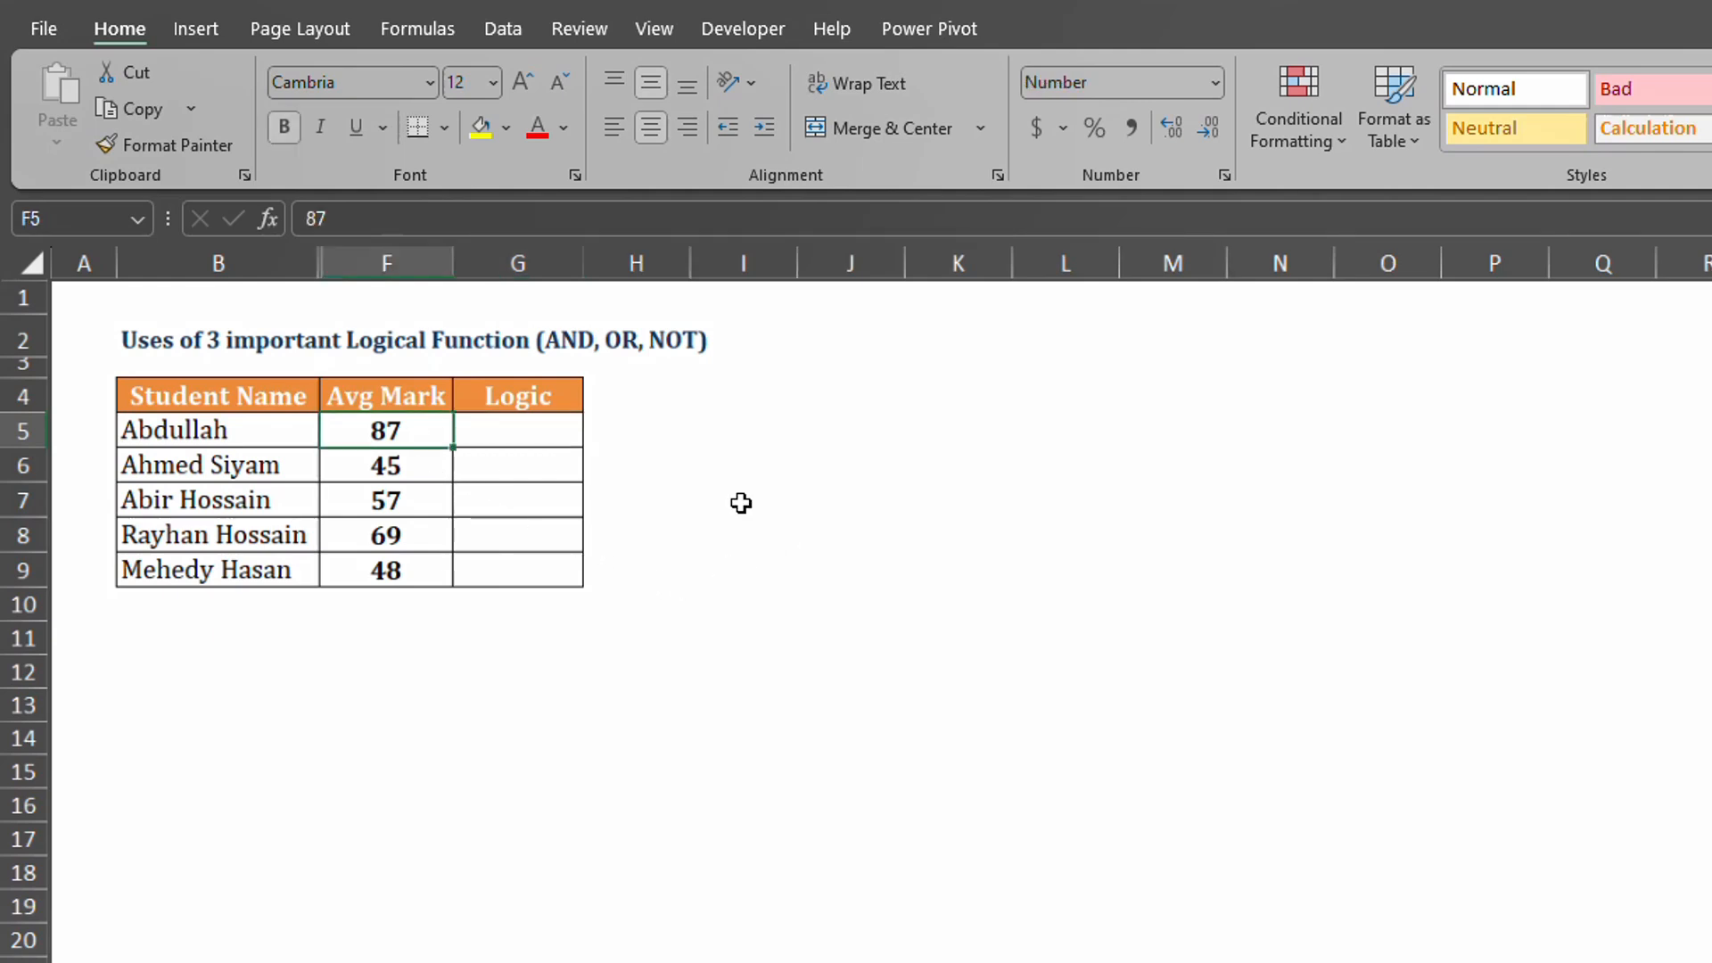
pyautogui.click(557, 437)
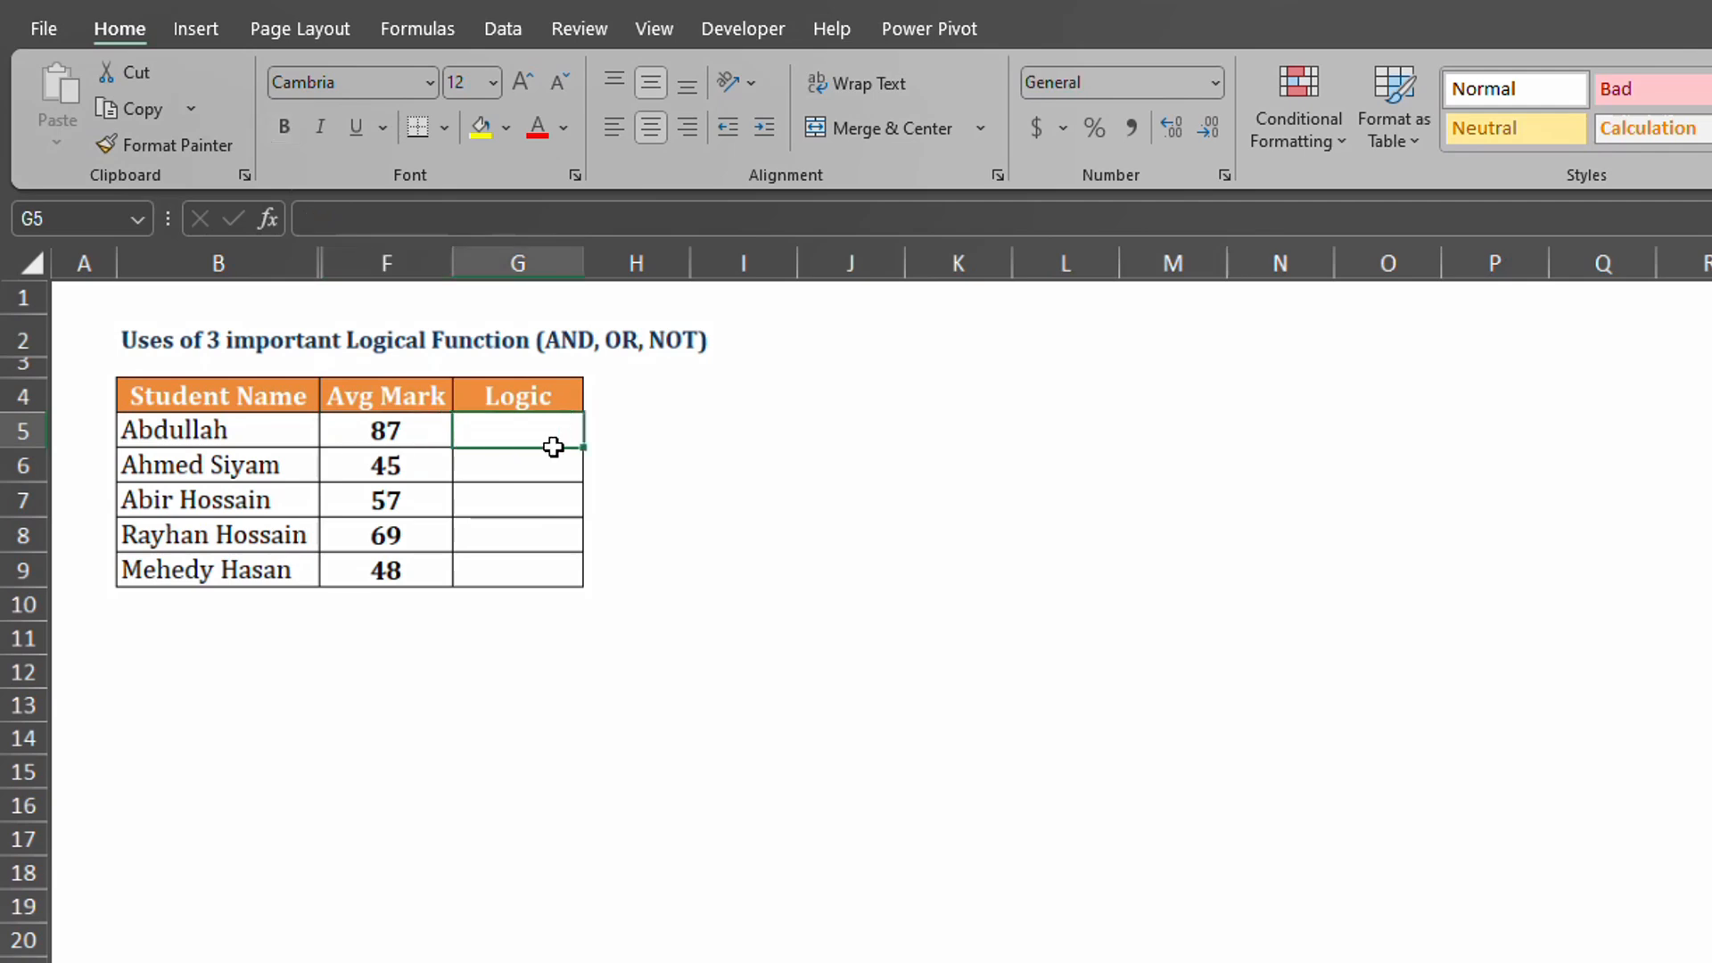
pyautogui.click(407, 463)
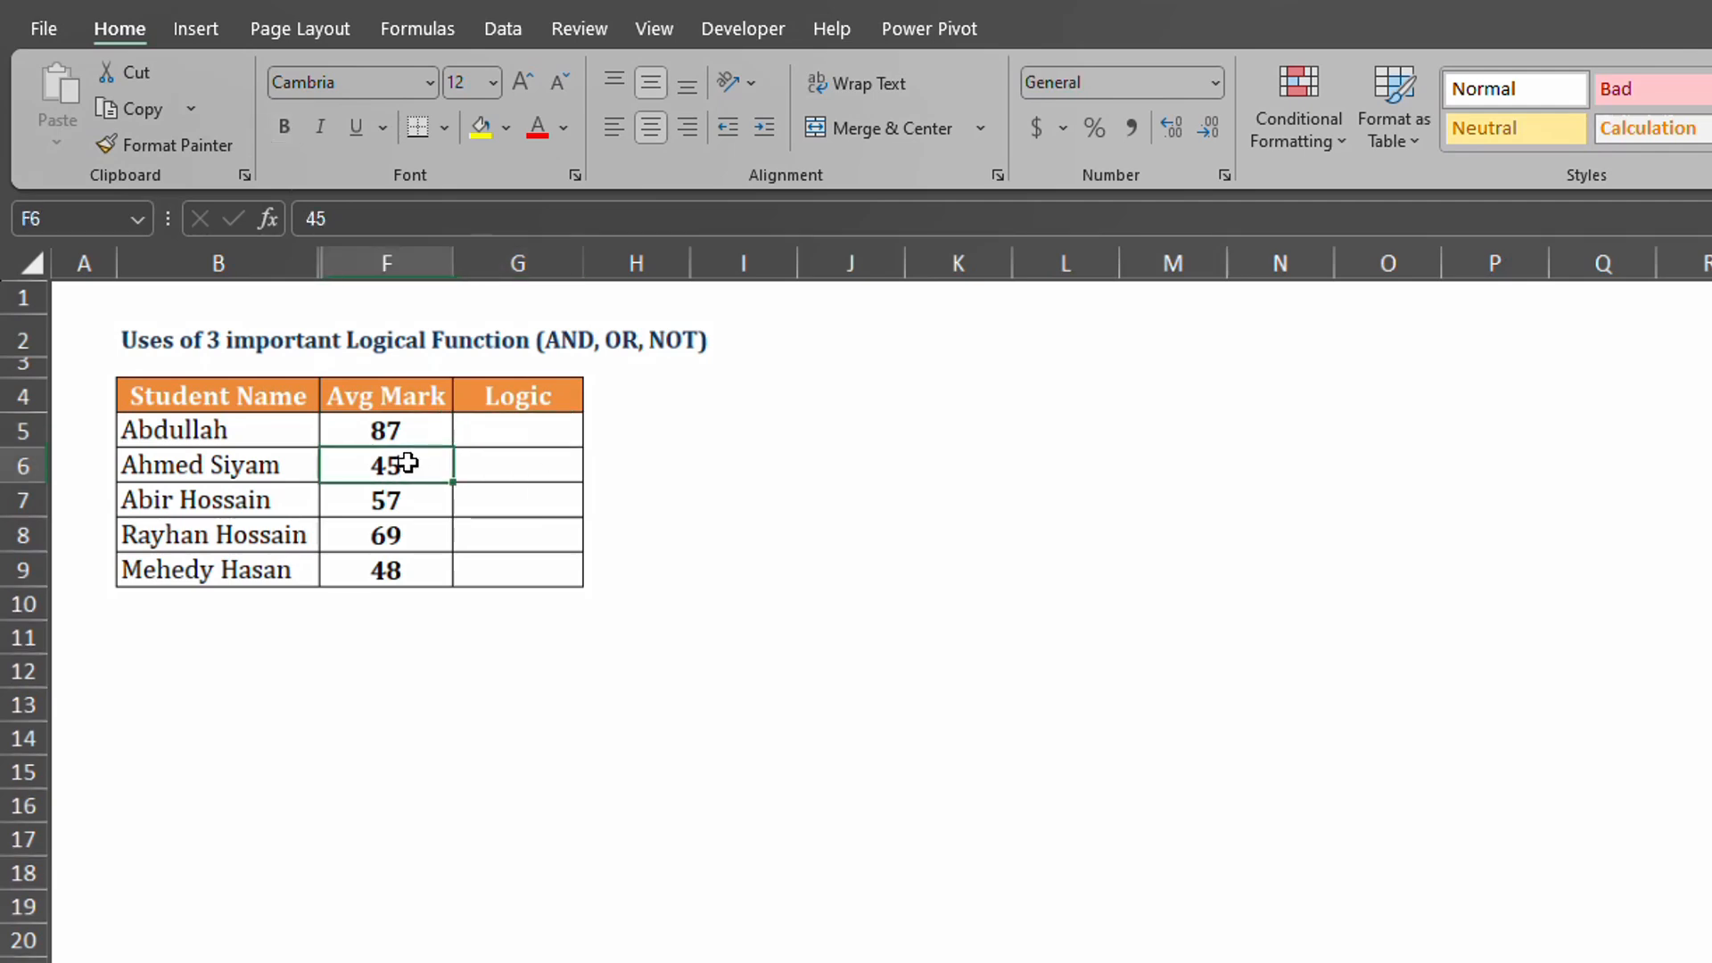
pyautogui.click(502, 464)
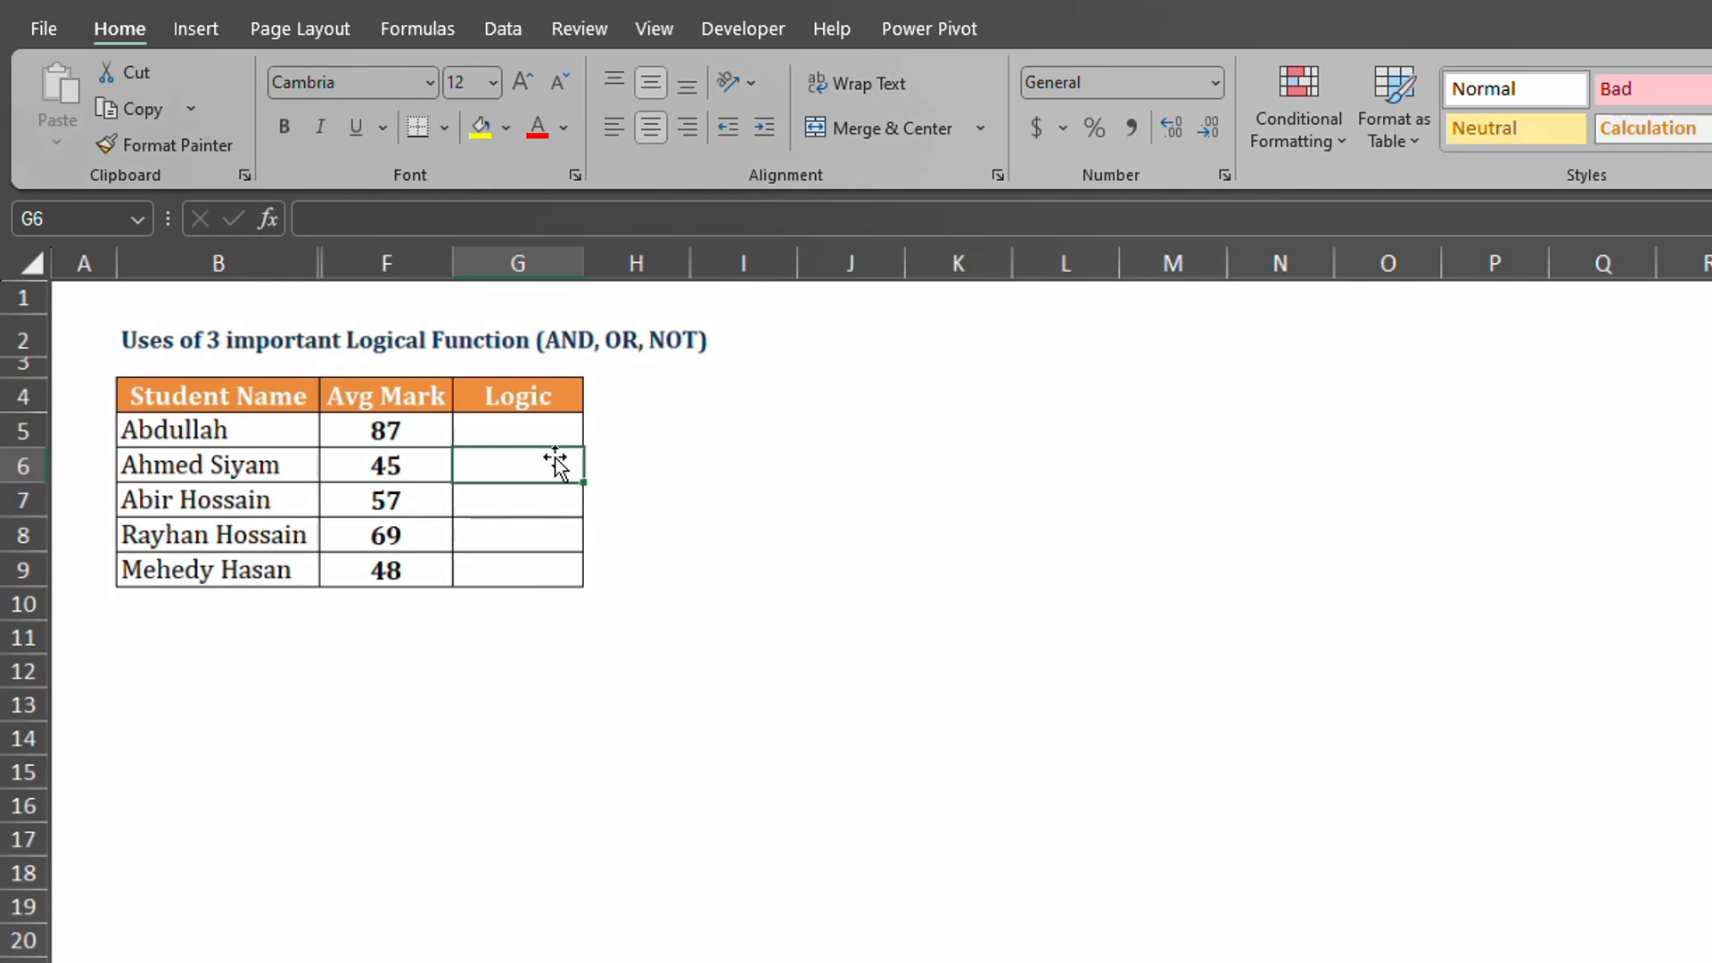
pyautogui.click(534, 406)
# Step: Enter the logical test =F5>=33 in cell G5 of the Logic column
pyautogui.click(554, 443)
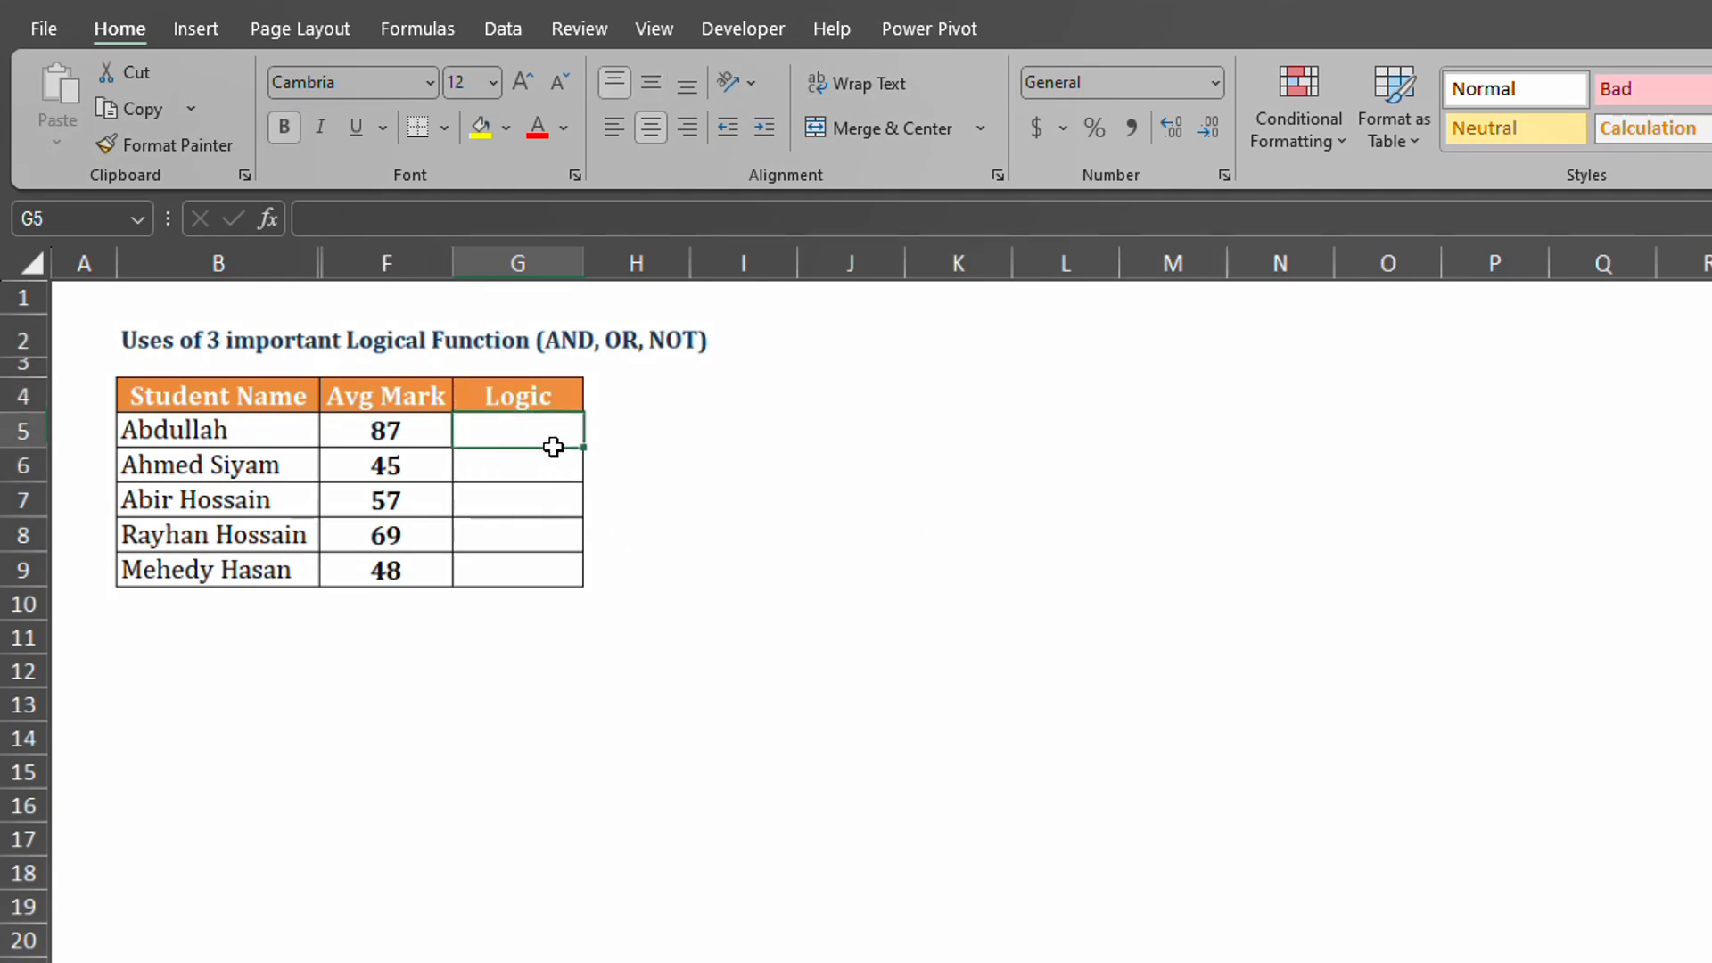
pyautogui.write('=')
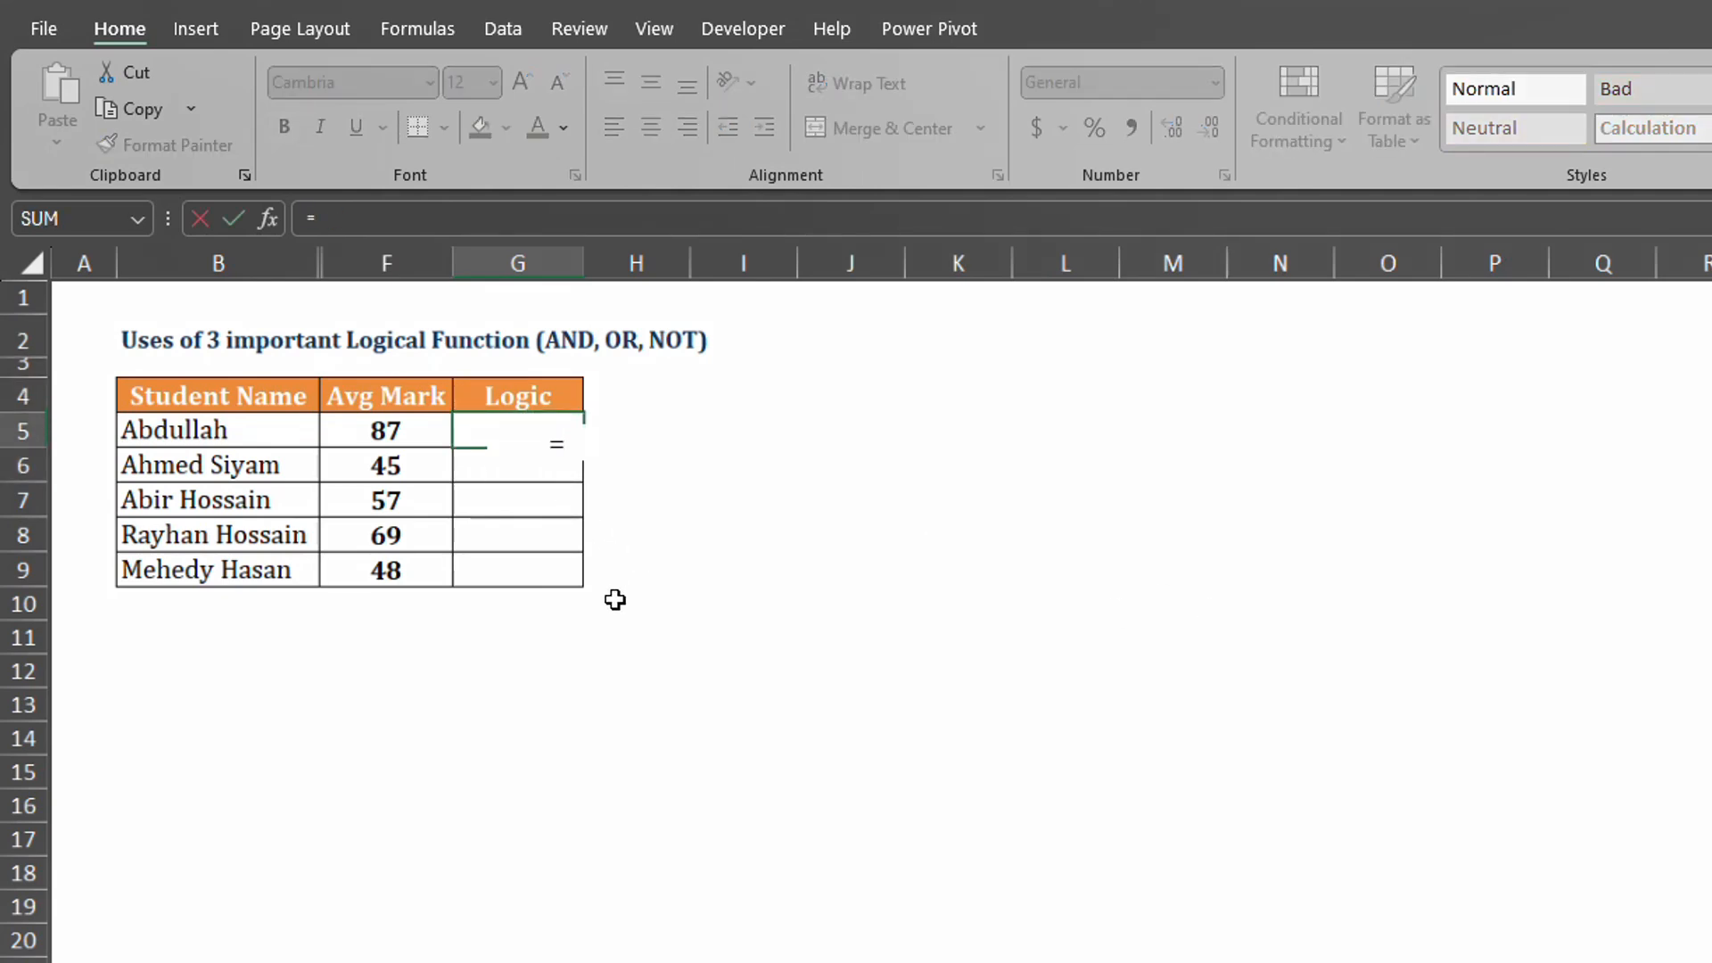
pyautogui.click(384, 433)
pyautogui.write('>=33')
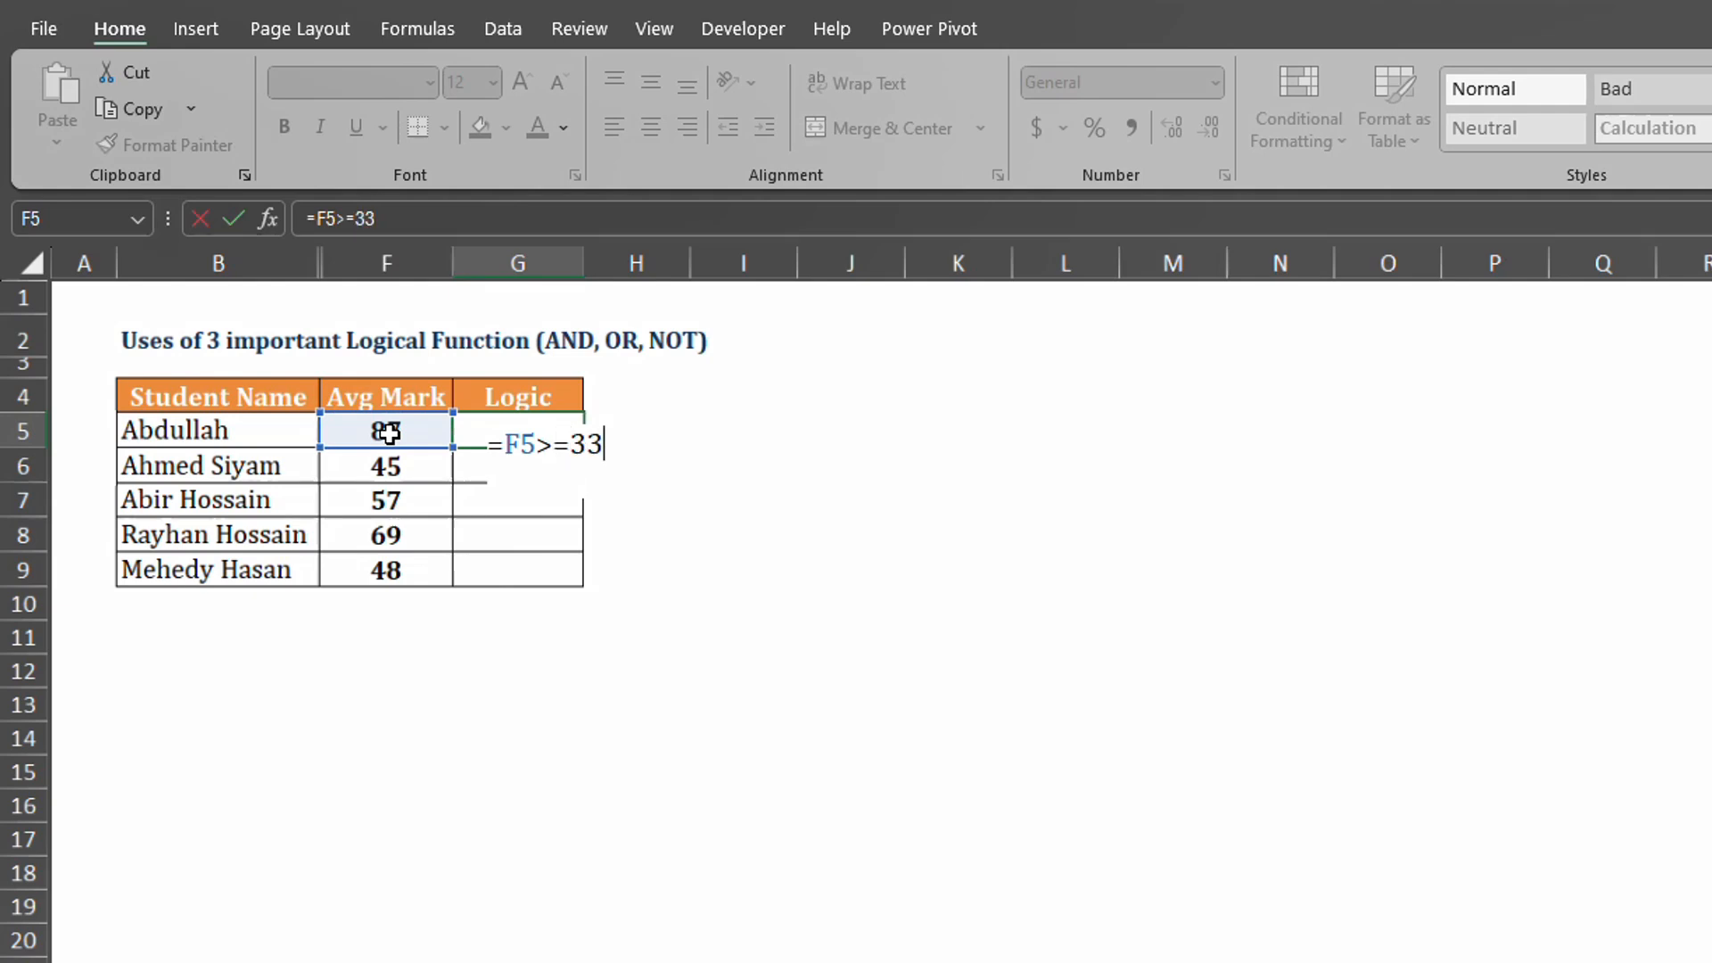
pyautogui.press('Return')
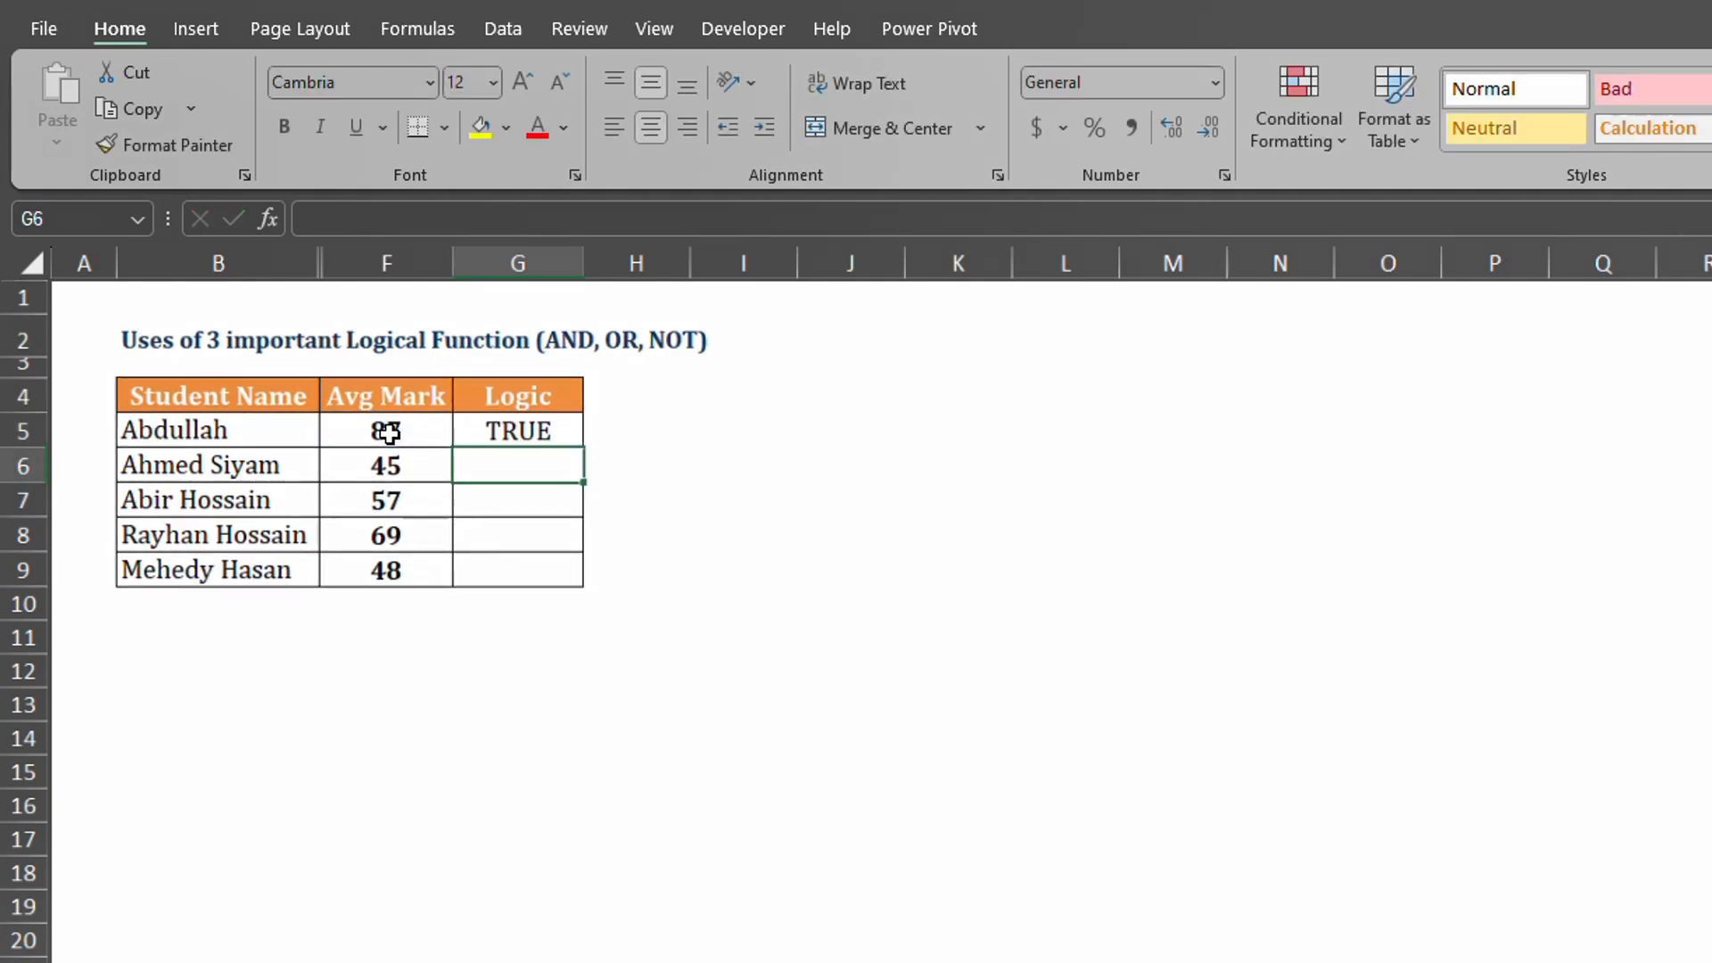
# Step: Set the first student's average mark in cell F5 to 30
pyautogui.click(388, 433)
pyautogui.write('30')
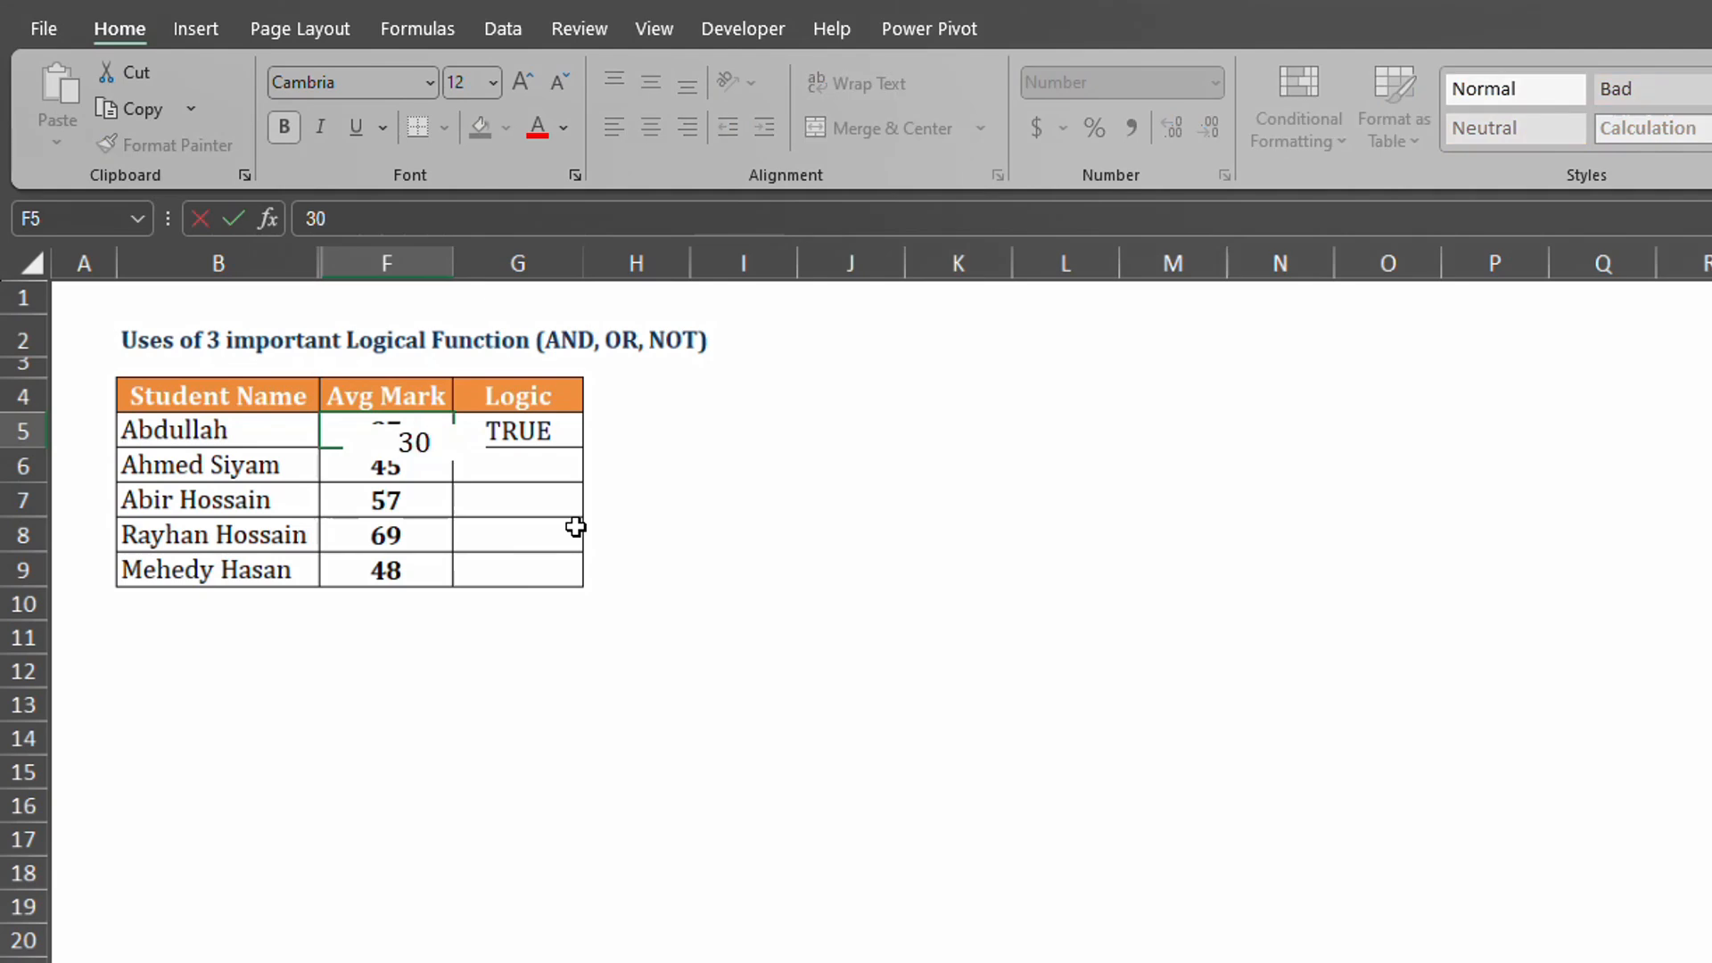
pyautogui.press('Return')
# Step: Fill the G5 logical test down through cell G9 for all students
pyautogui.click(564, 432)
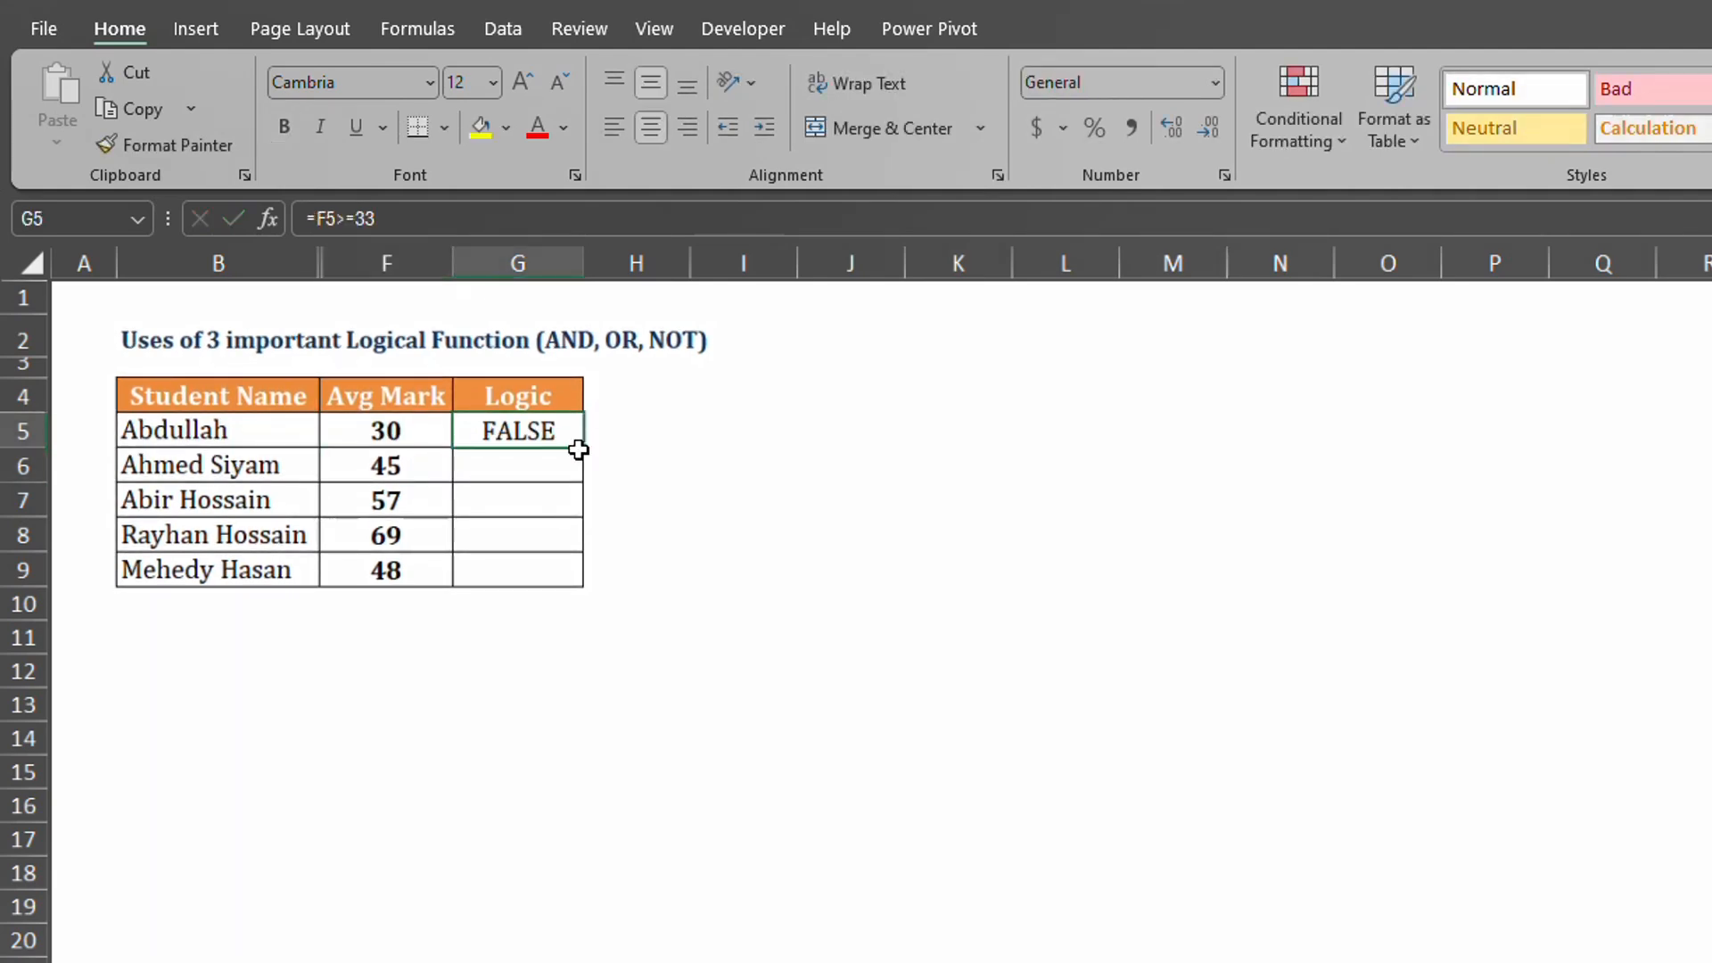
pyautogui.keyDown('ctrl'); pyautogui.scroll(1, 584, 446); pyautogui.keyUp('ctrl')
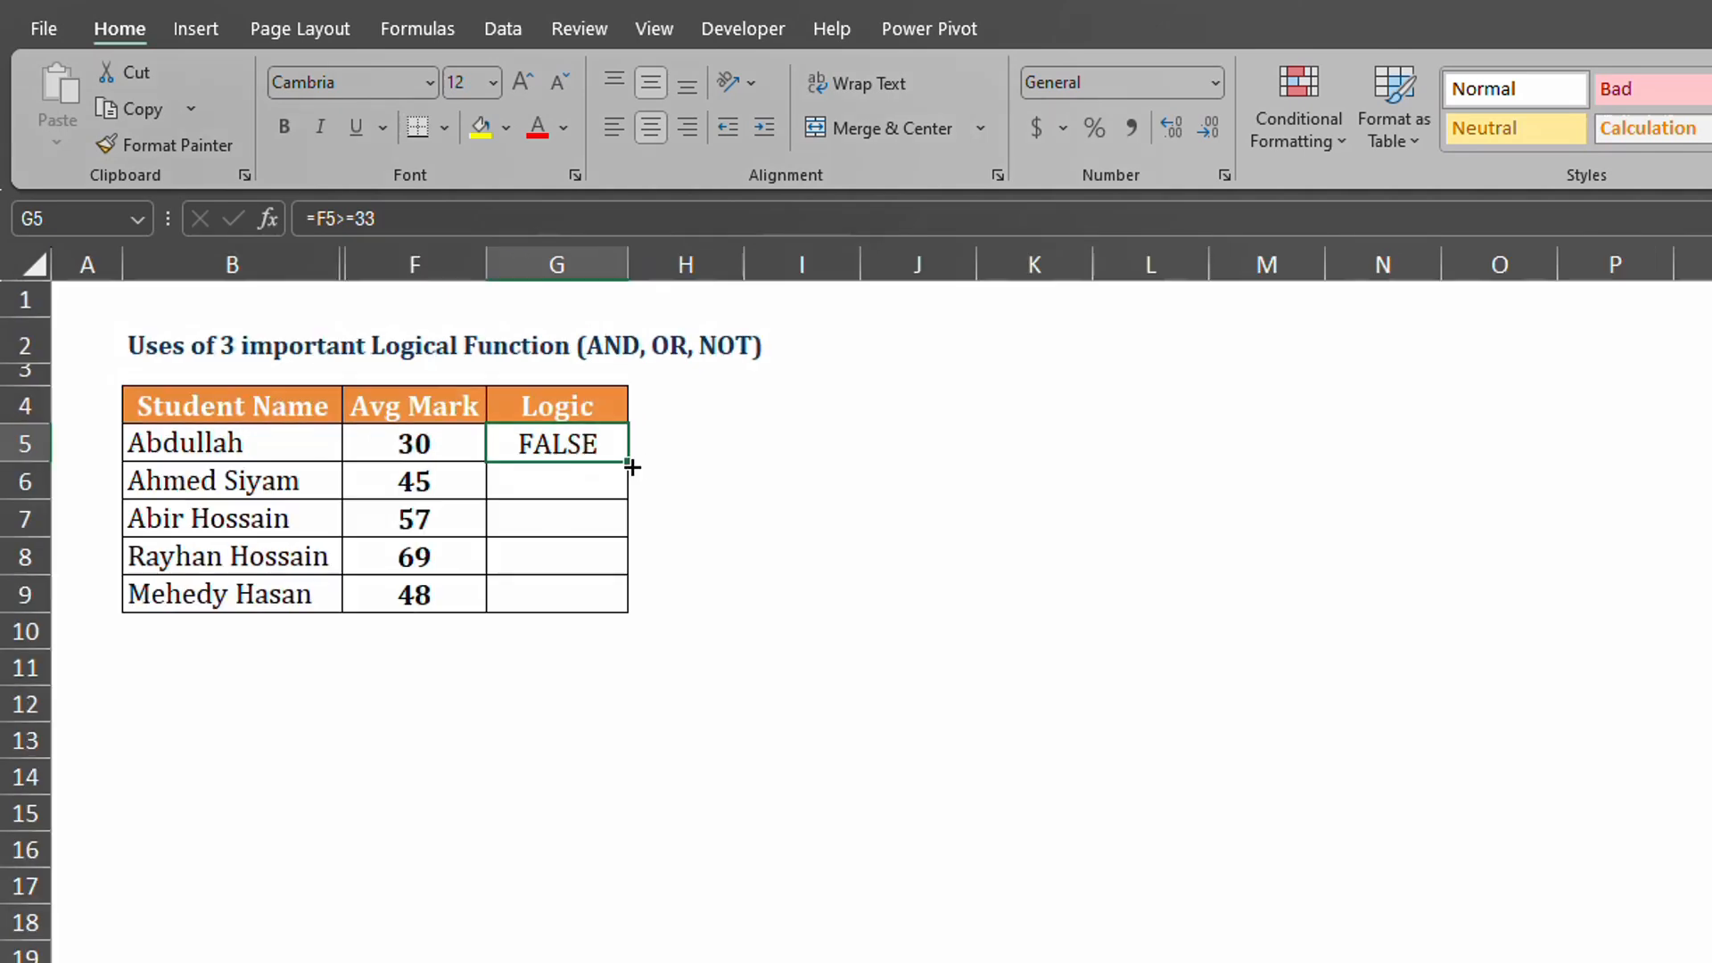
pyautogui.doubleClick(632, 468)
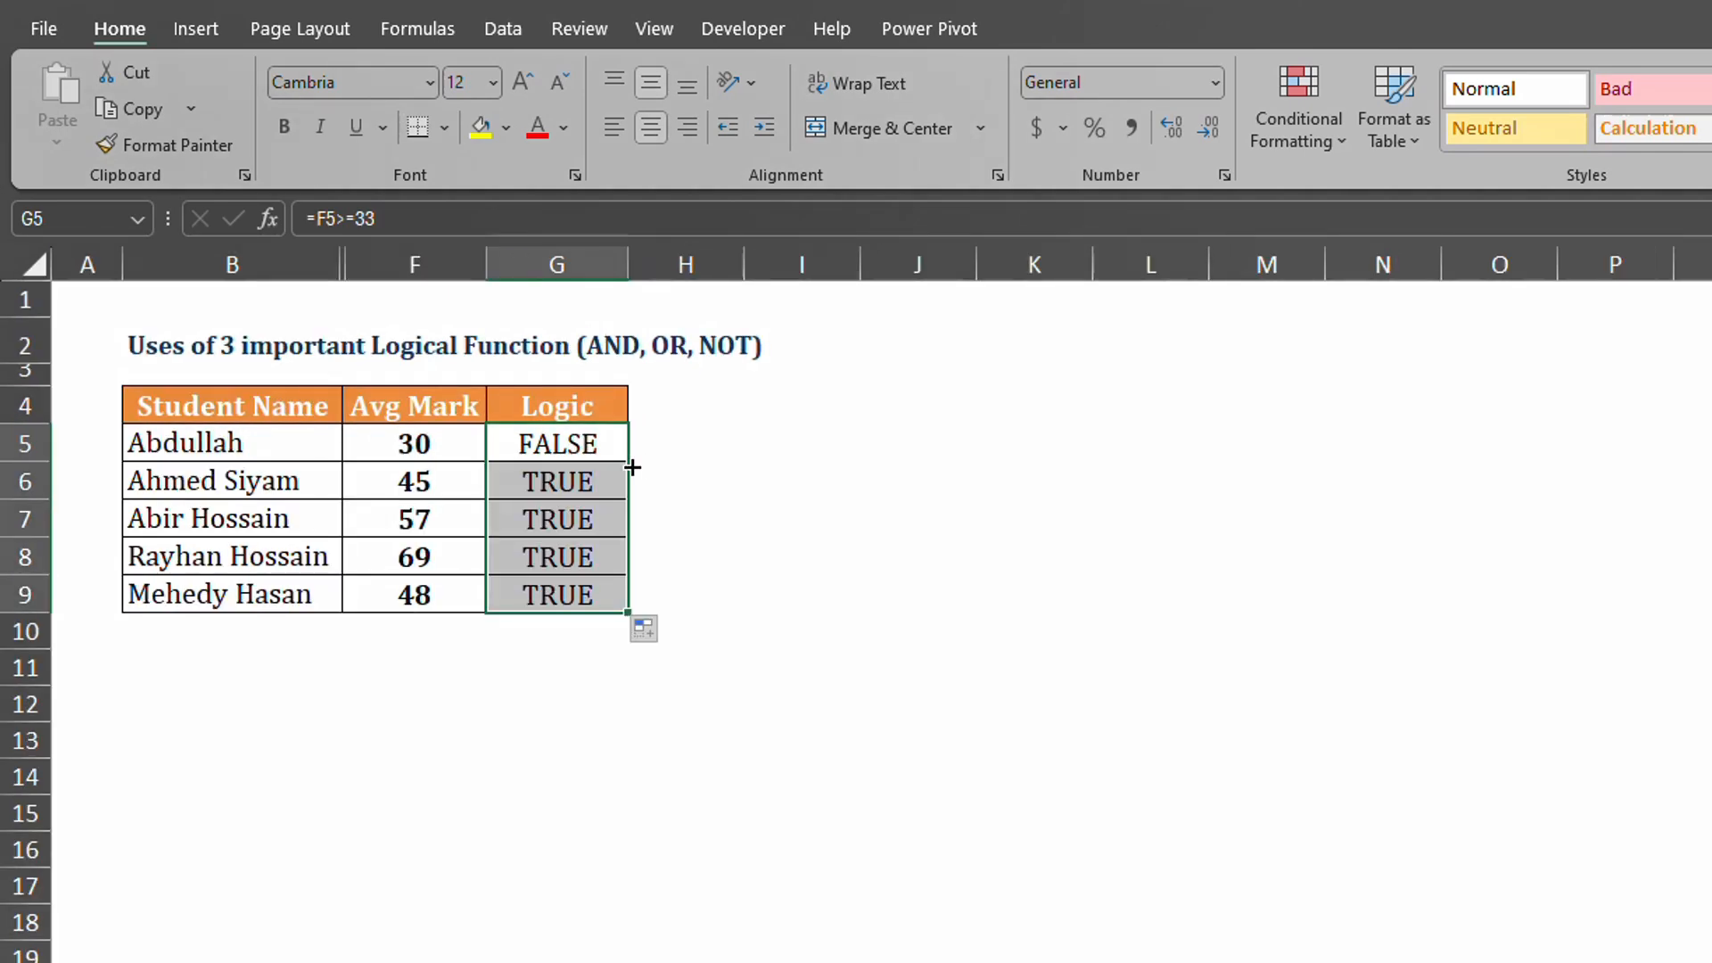
# Step: Change the average mark in cell F8 to 30
pyautogui.click(413, 554)
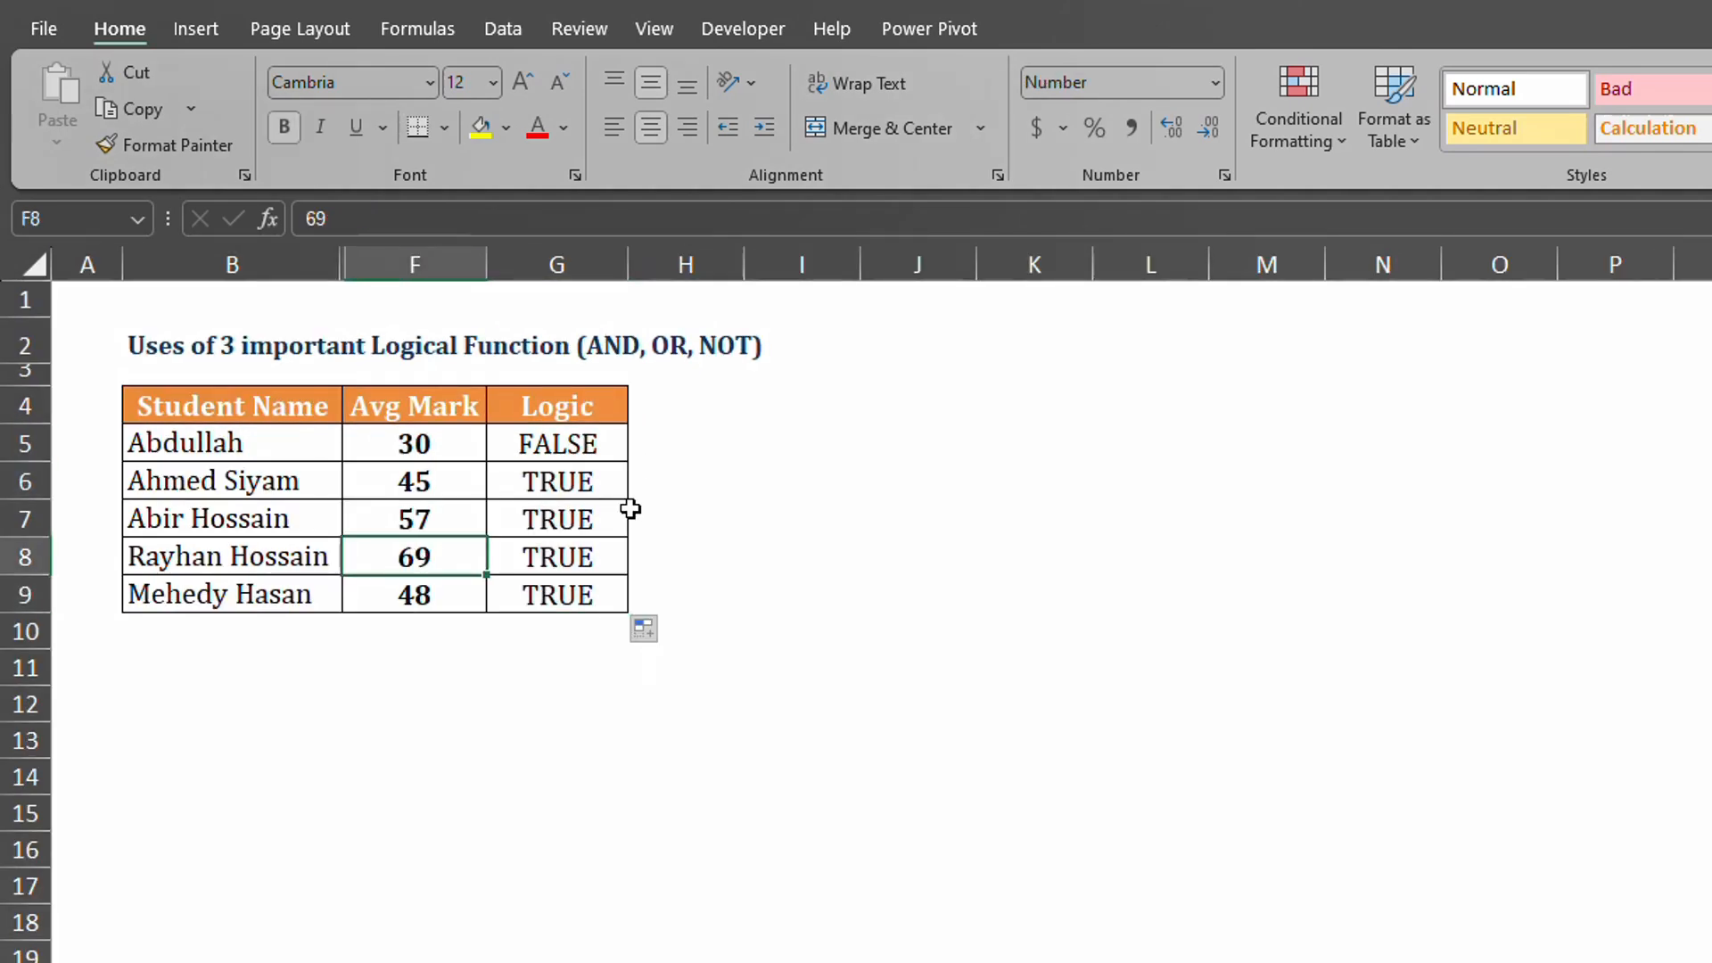
pyautogui.write('30')
pyautogui.press('Return')
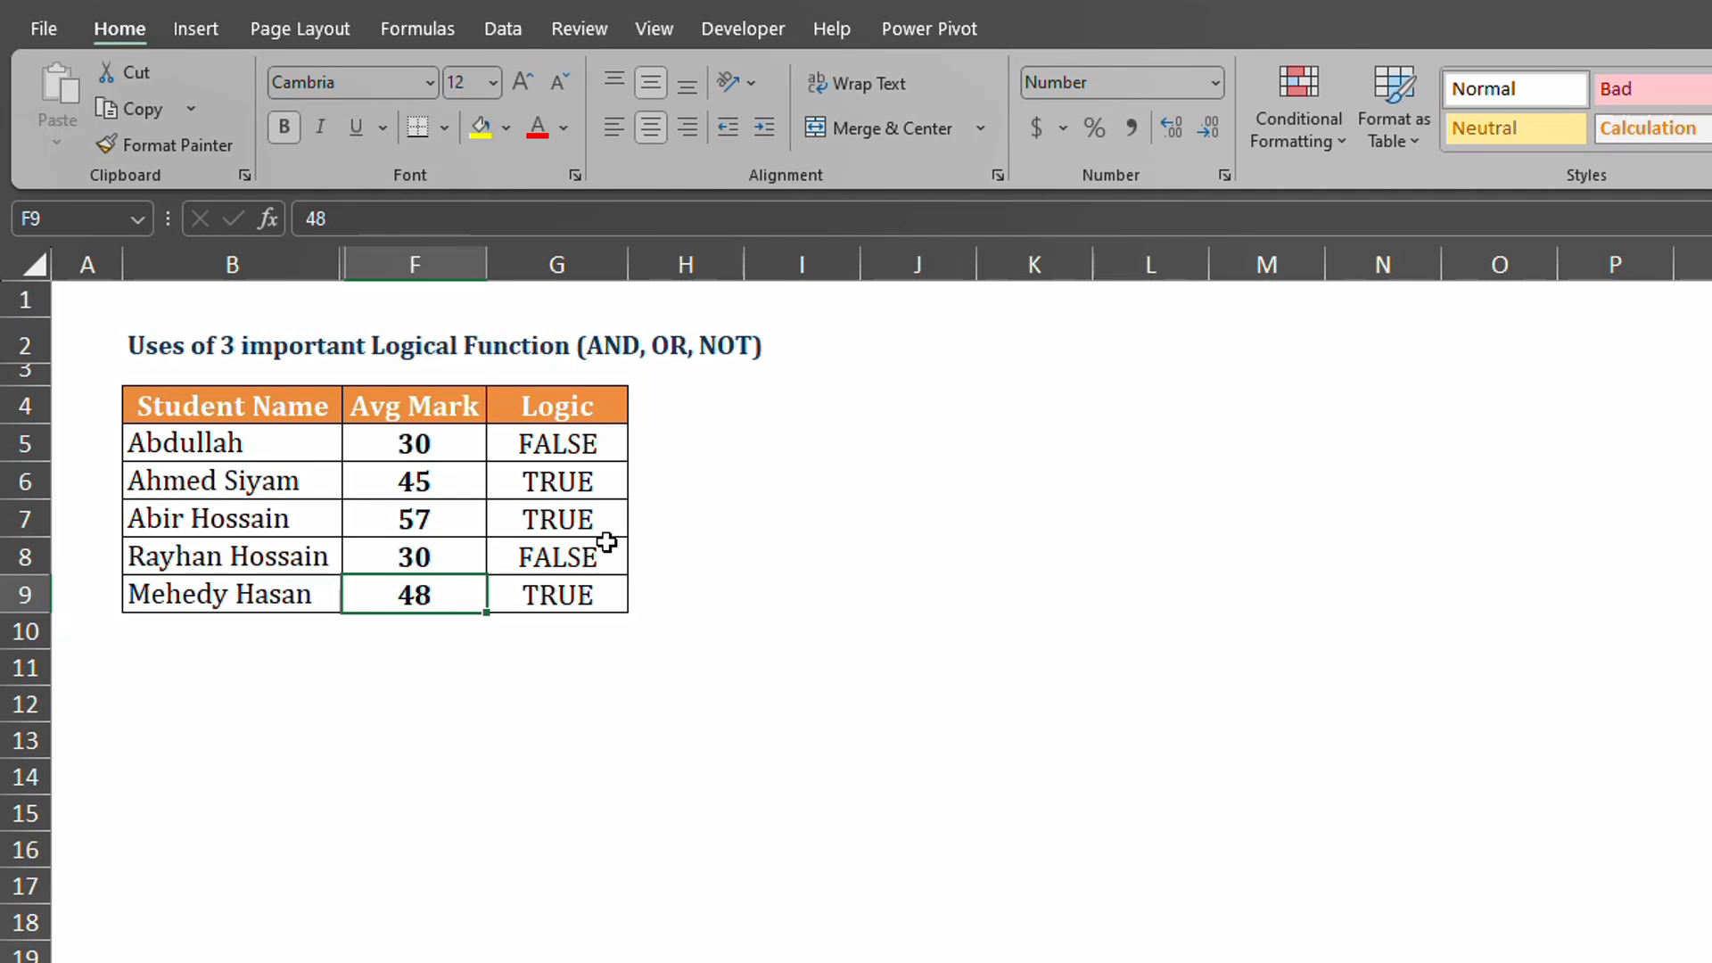
# Step: Clear the Logic results in G5:G9 and unhide the Bangla, English and Math columns between columns B and F
pyautogui.moveTo(577, 443); pyautogui.dragTo(594, 615)
pyautogui.press('Delete')
pyautogui.moveTo(268, 265); pyautogui.dragTo(355, 268)
pyautogui.rightClick(355, 268)
pyautogui.click(458, 784)
pyautogui.click(536, 703)
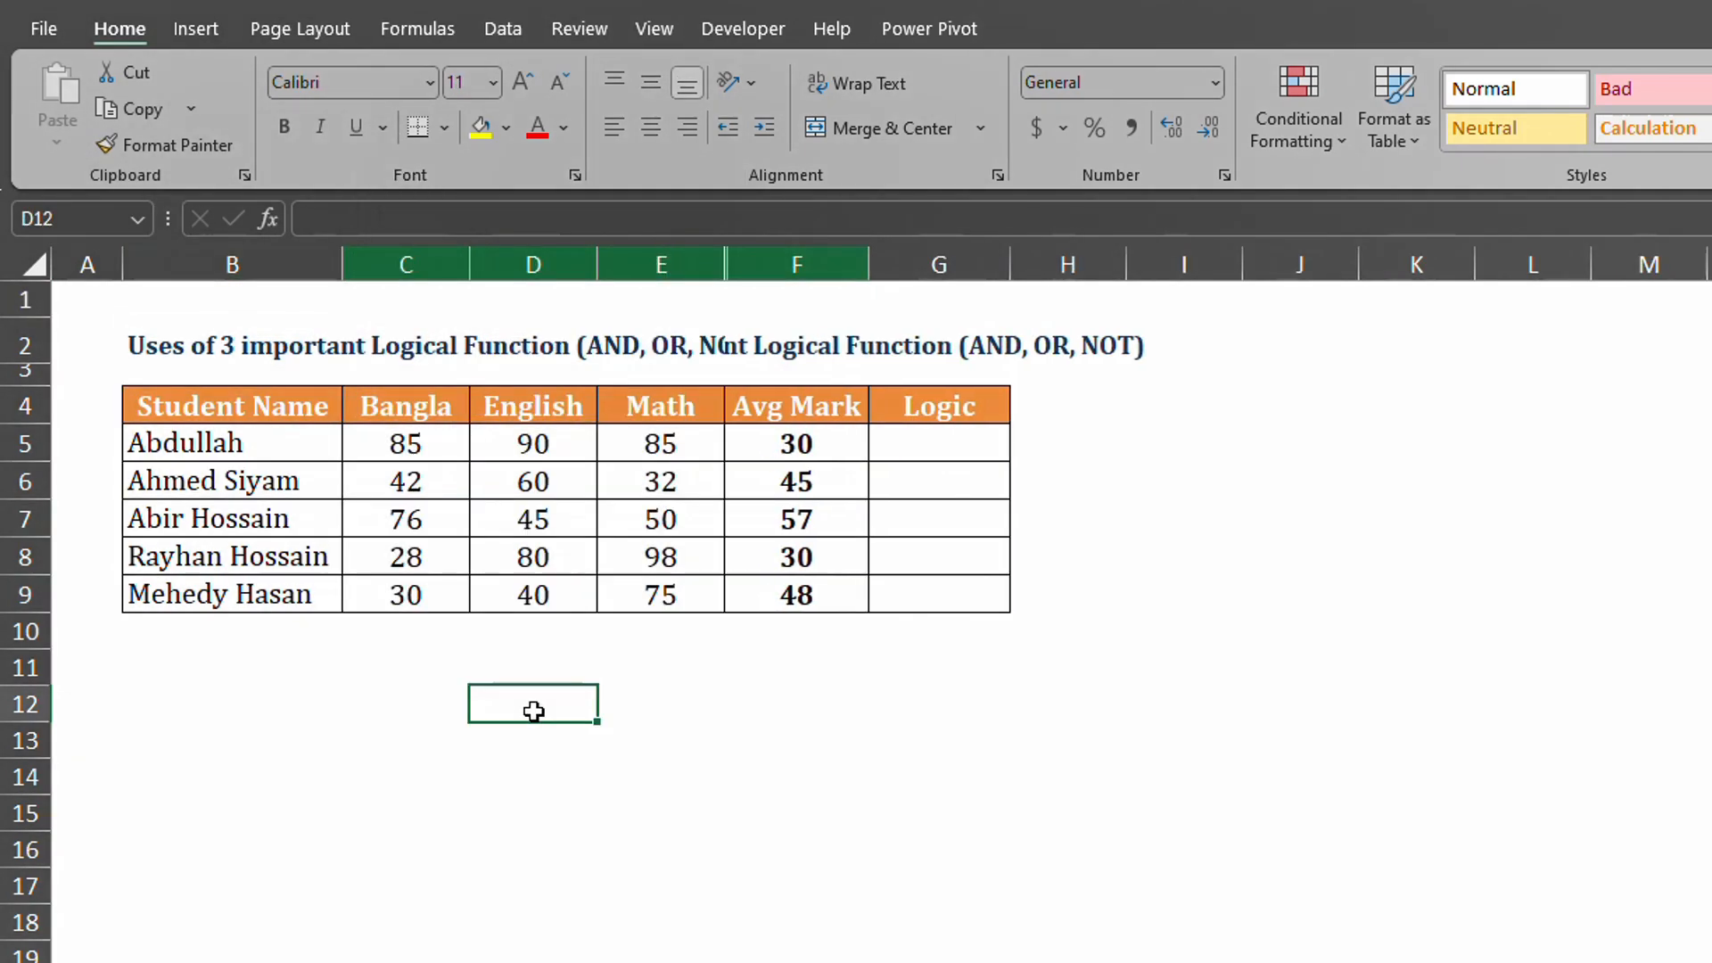
# Step: Enter =AND(C5>32,D5>32,E5>32) in cell G5 to test whether all three subject marks exceed 32
pyautogui.click(795, 443)
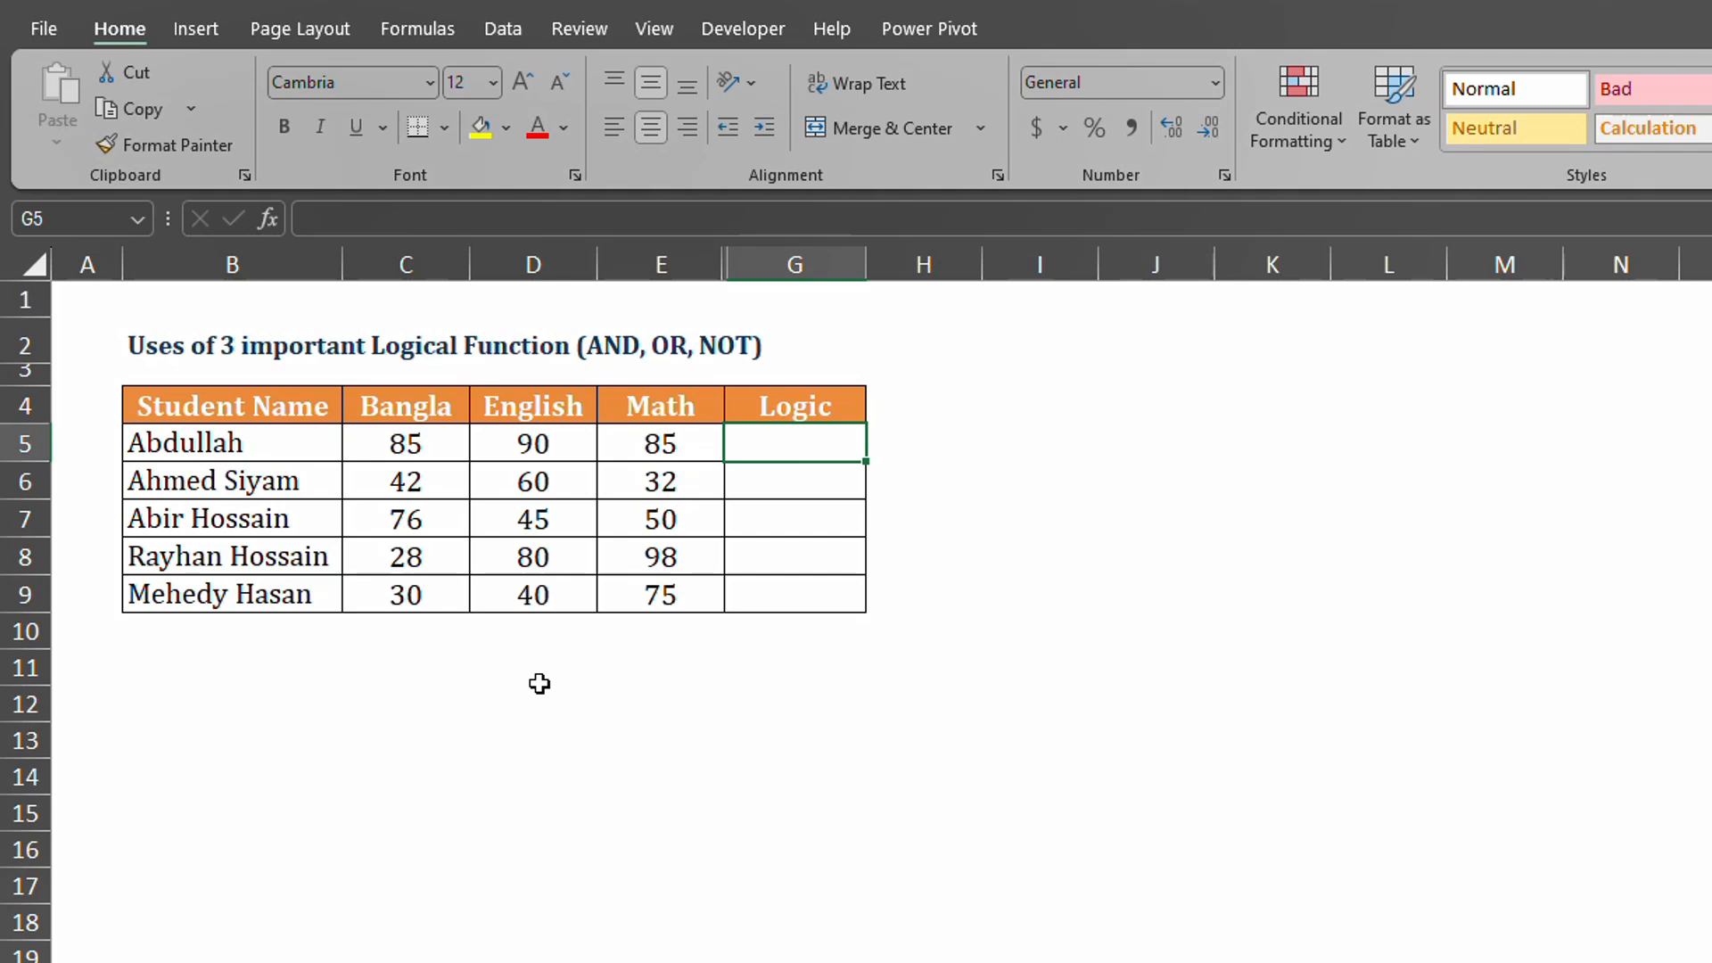
pyautogui.write('=and')
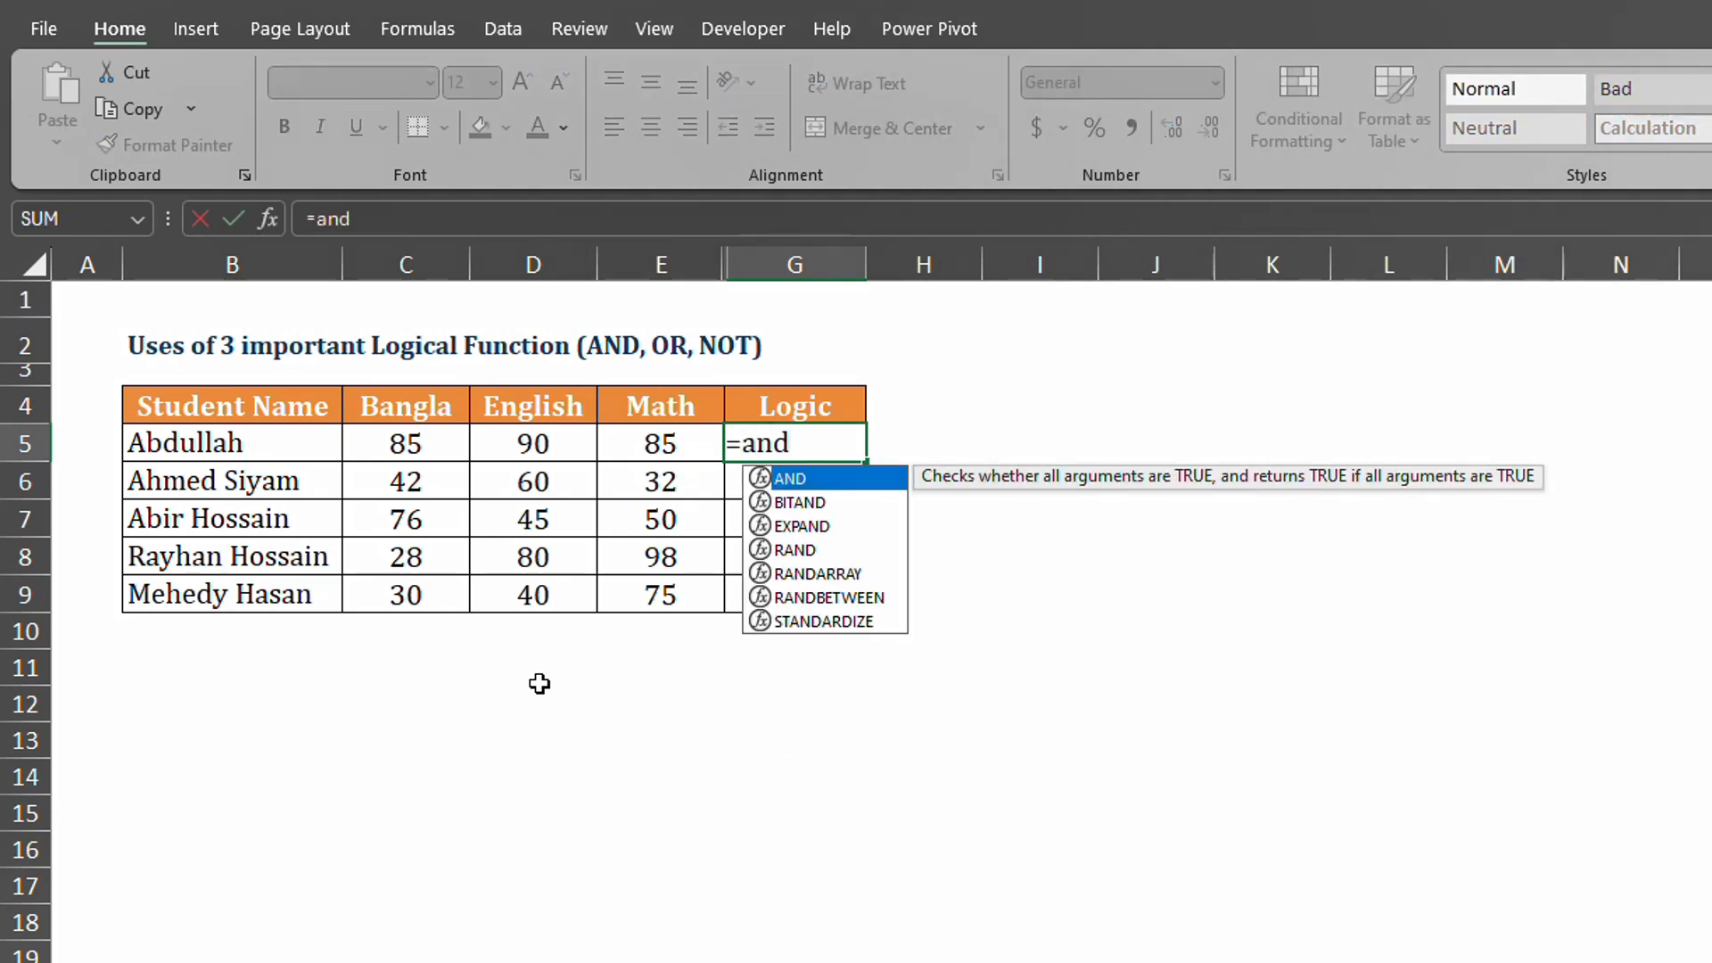
pyautogui.press('Tab')
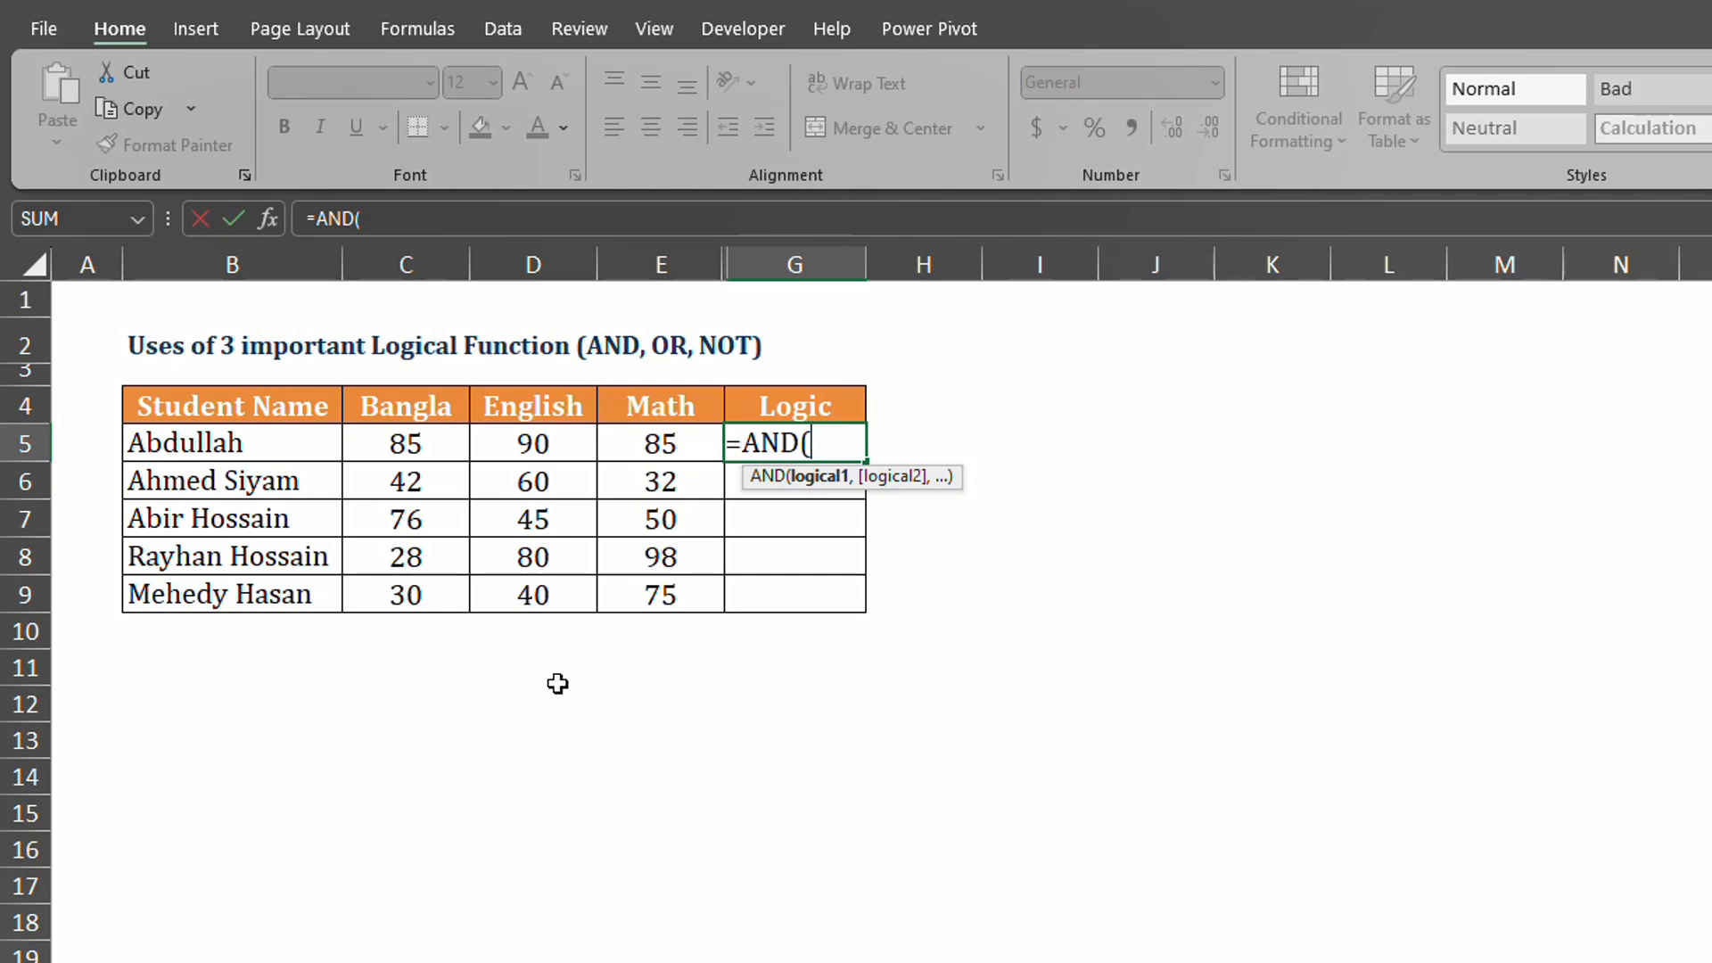
pyautogui.click(404, 445)
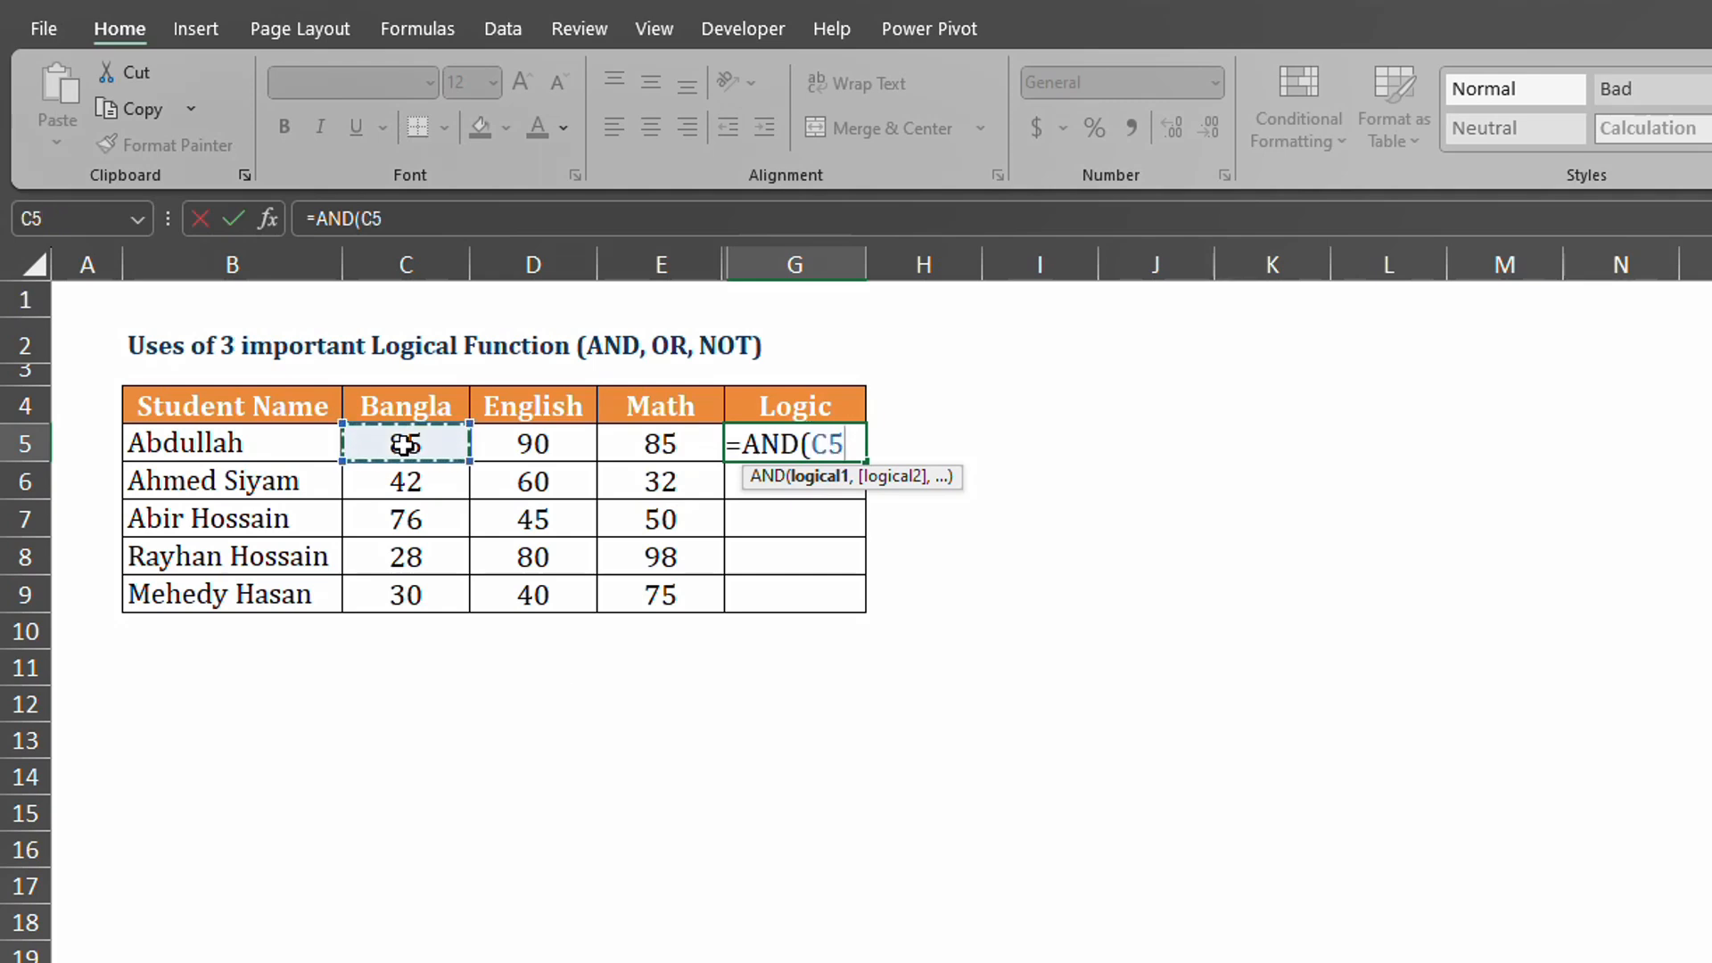
pyautogui.write('>32')
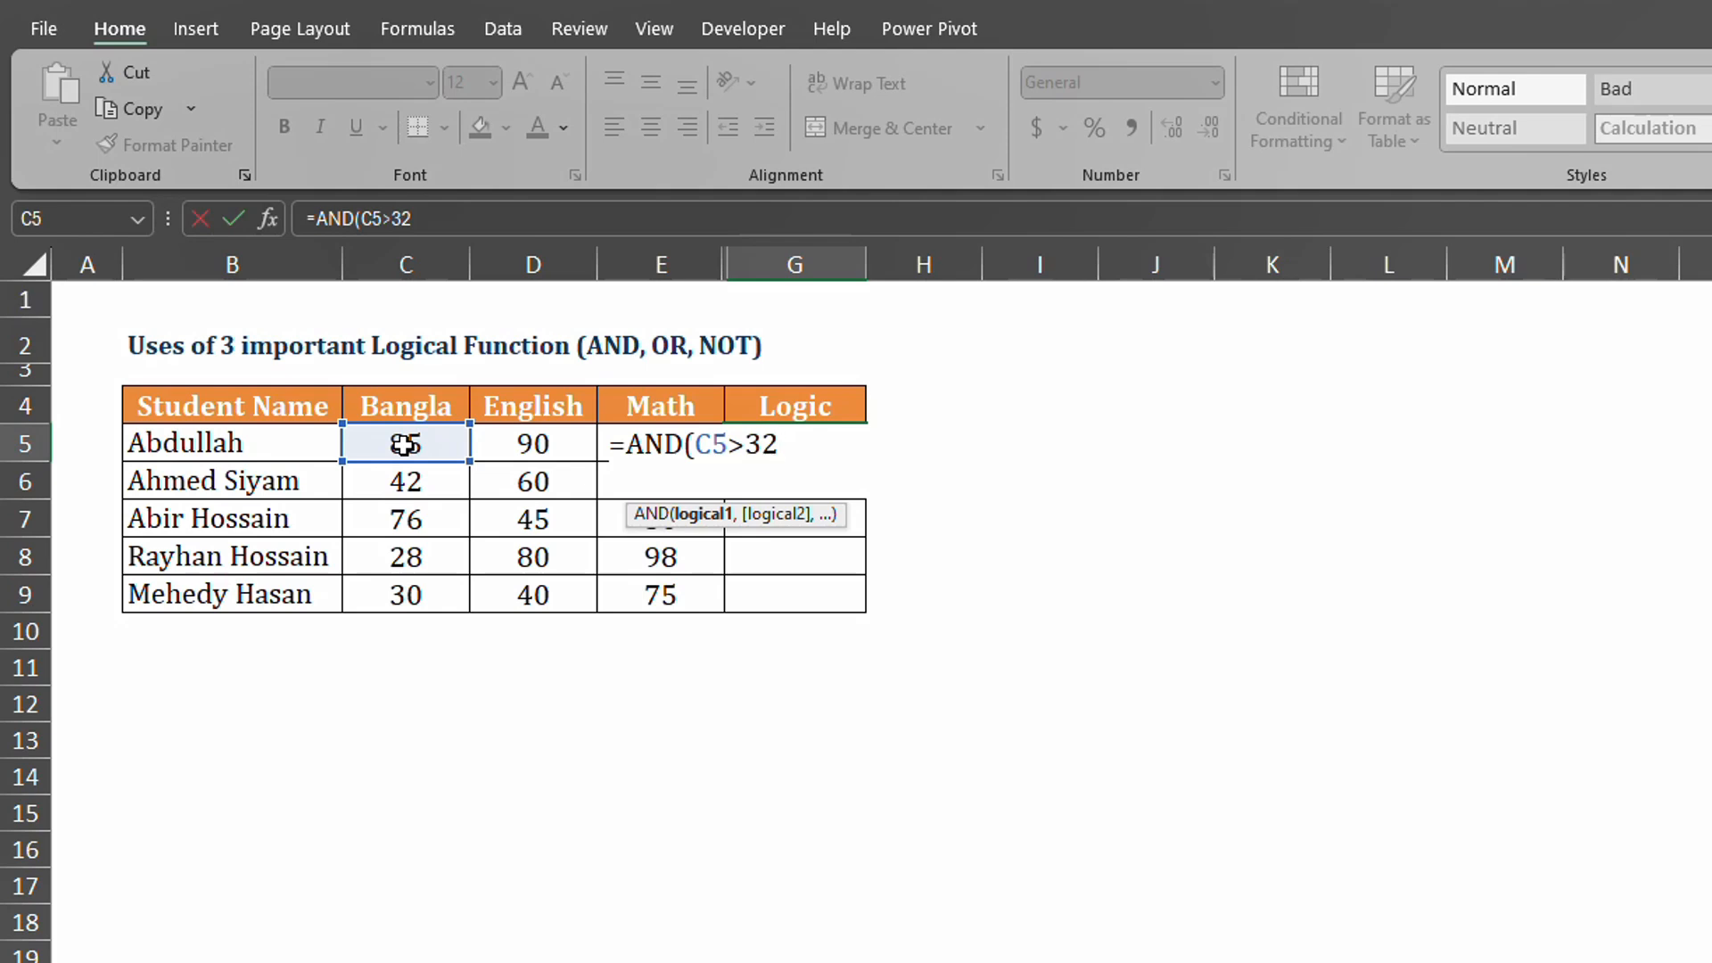
pyautogui.write(',')
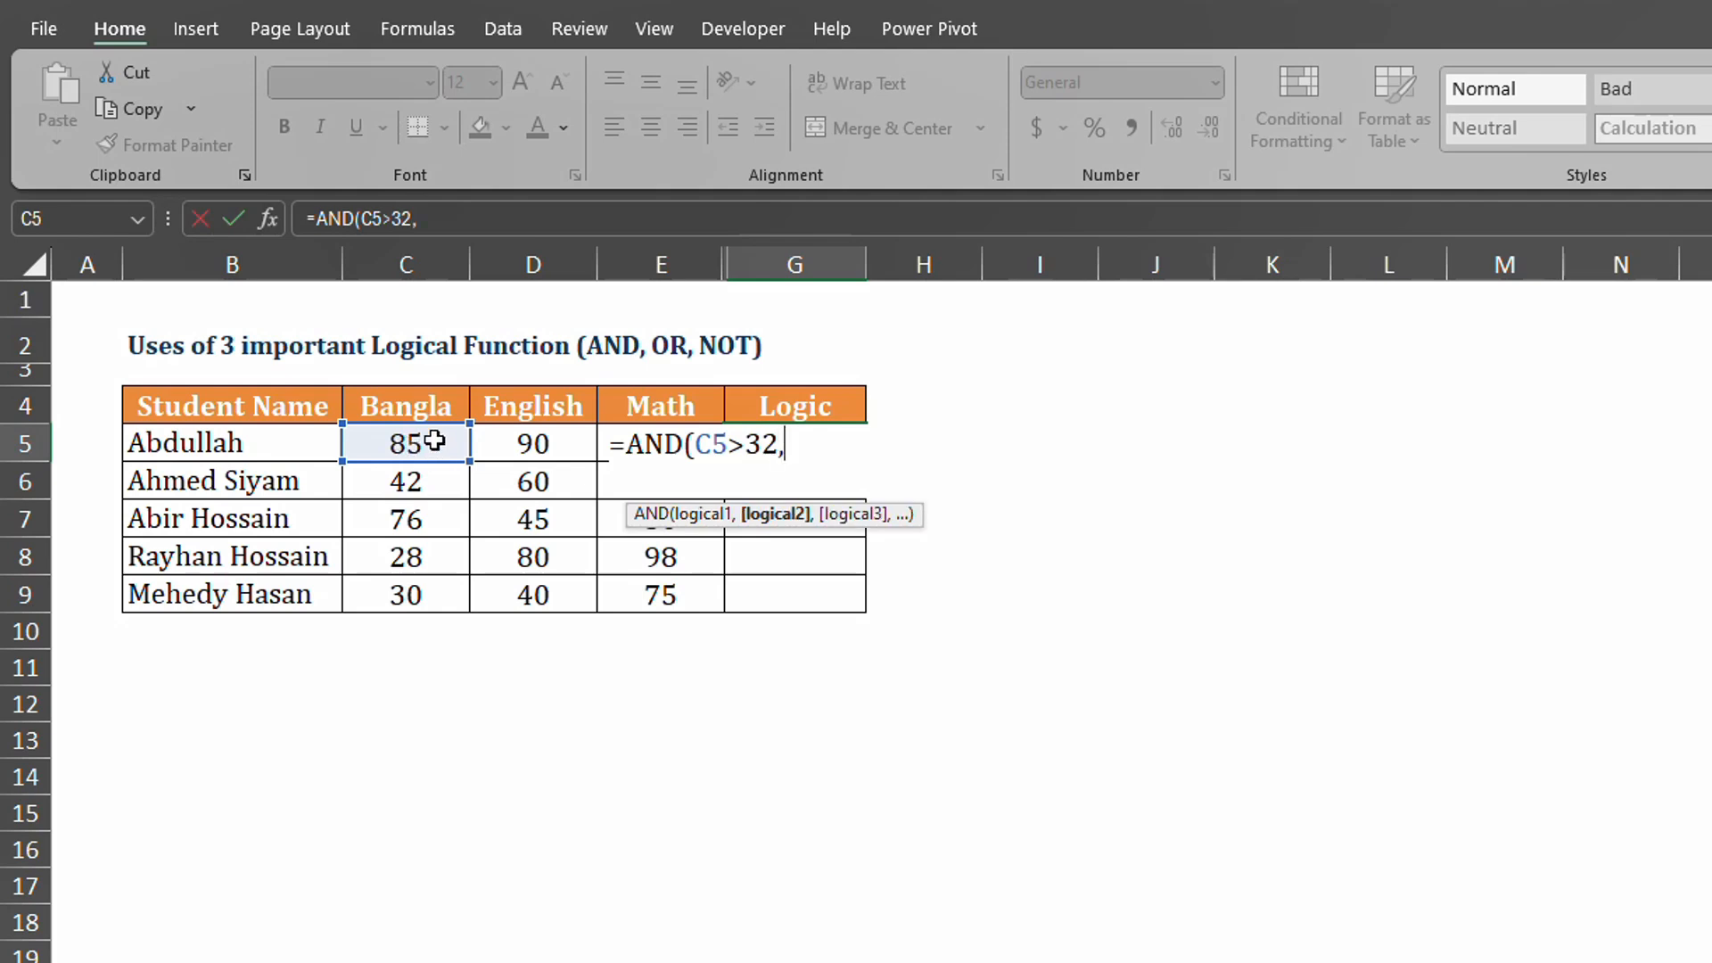
pyautogui.click(531, 440)
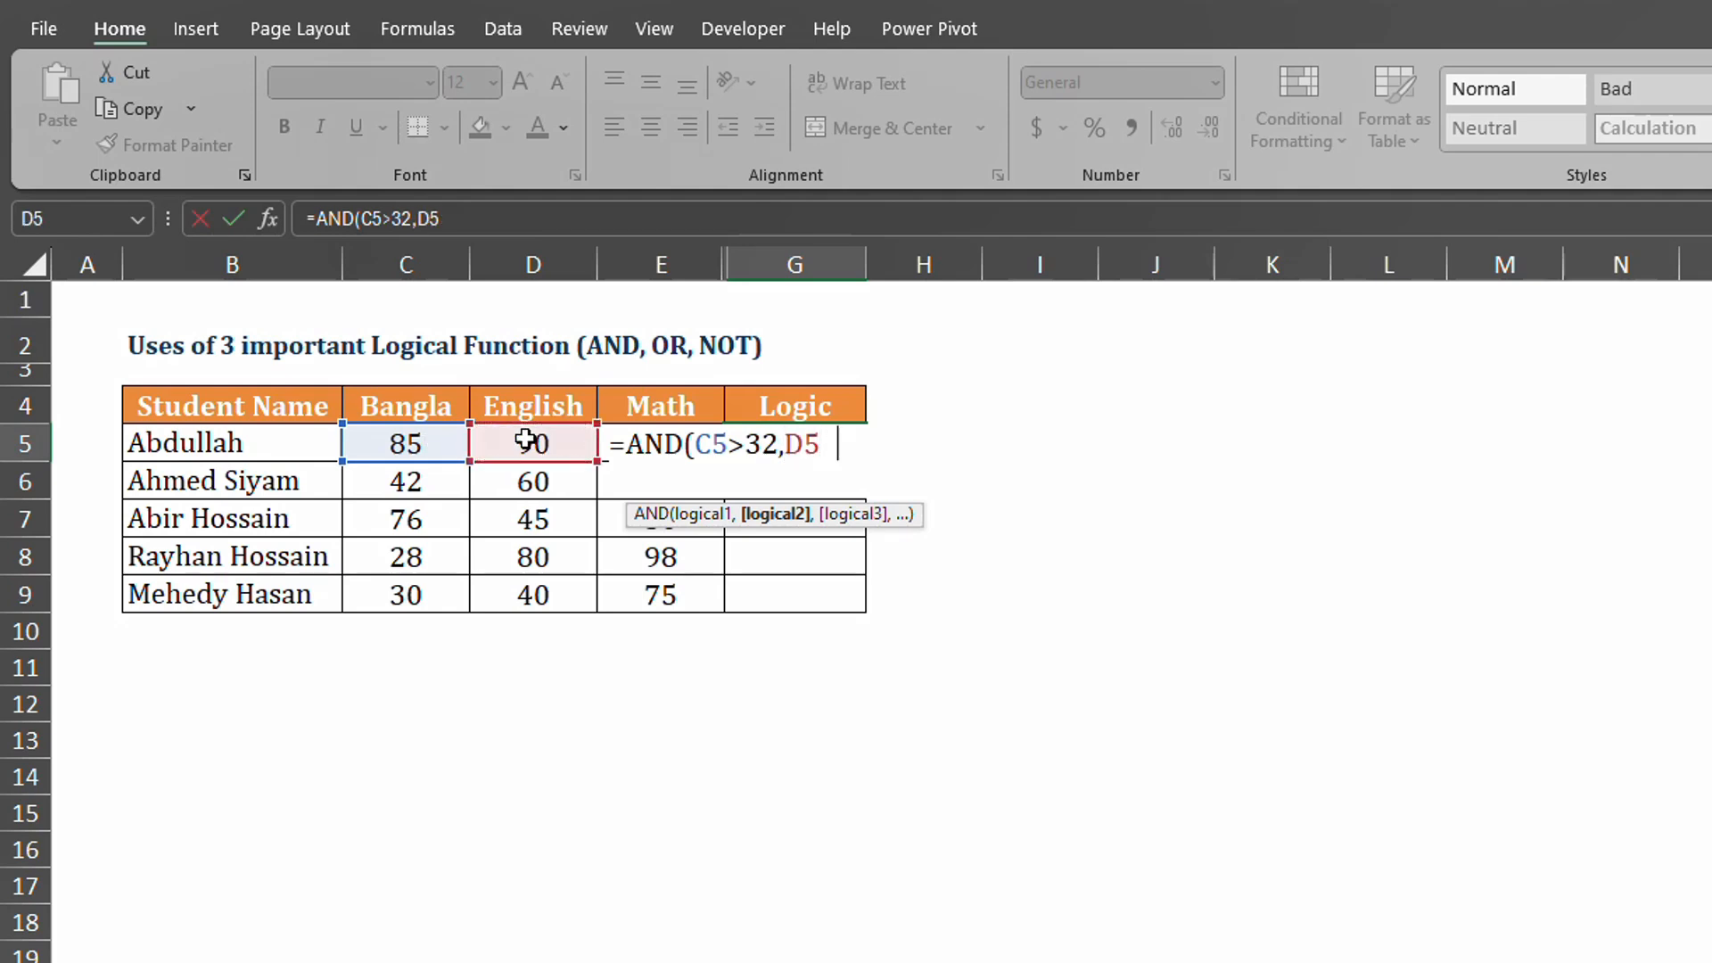
pyautogui.write('>32,')
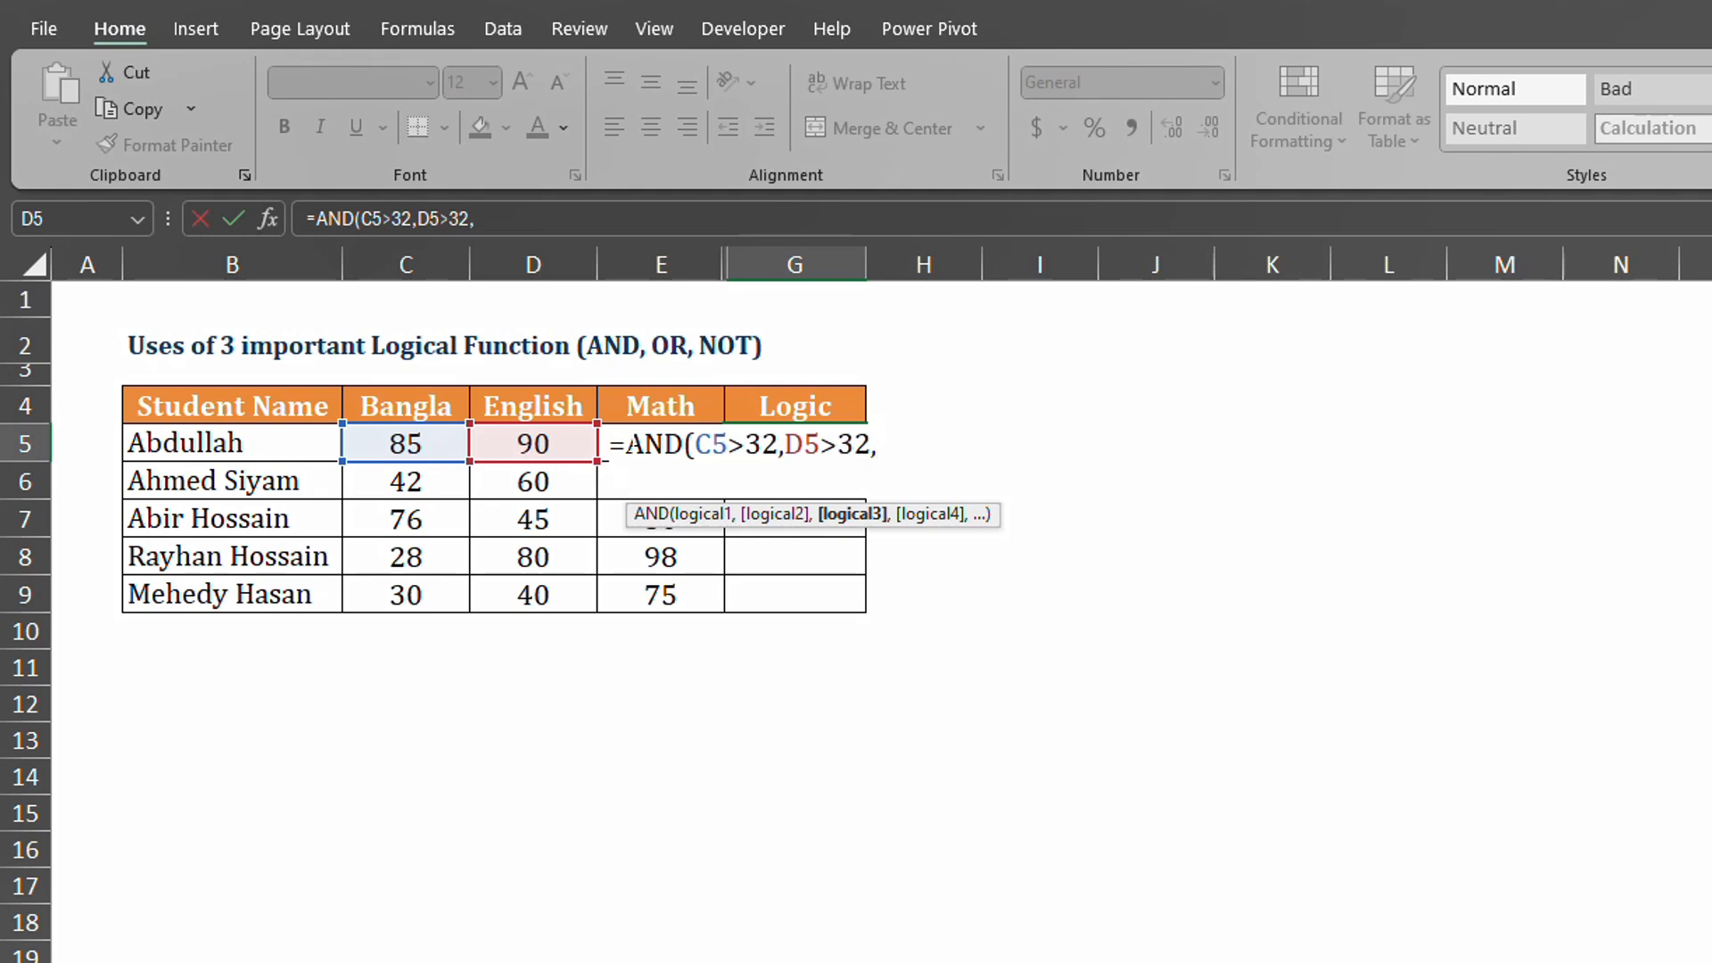
pyautogui.press('Left')
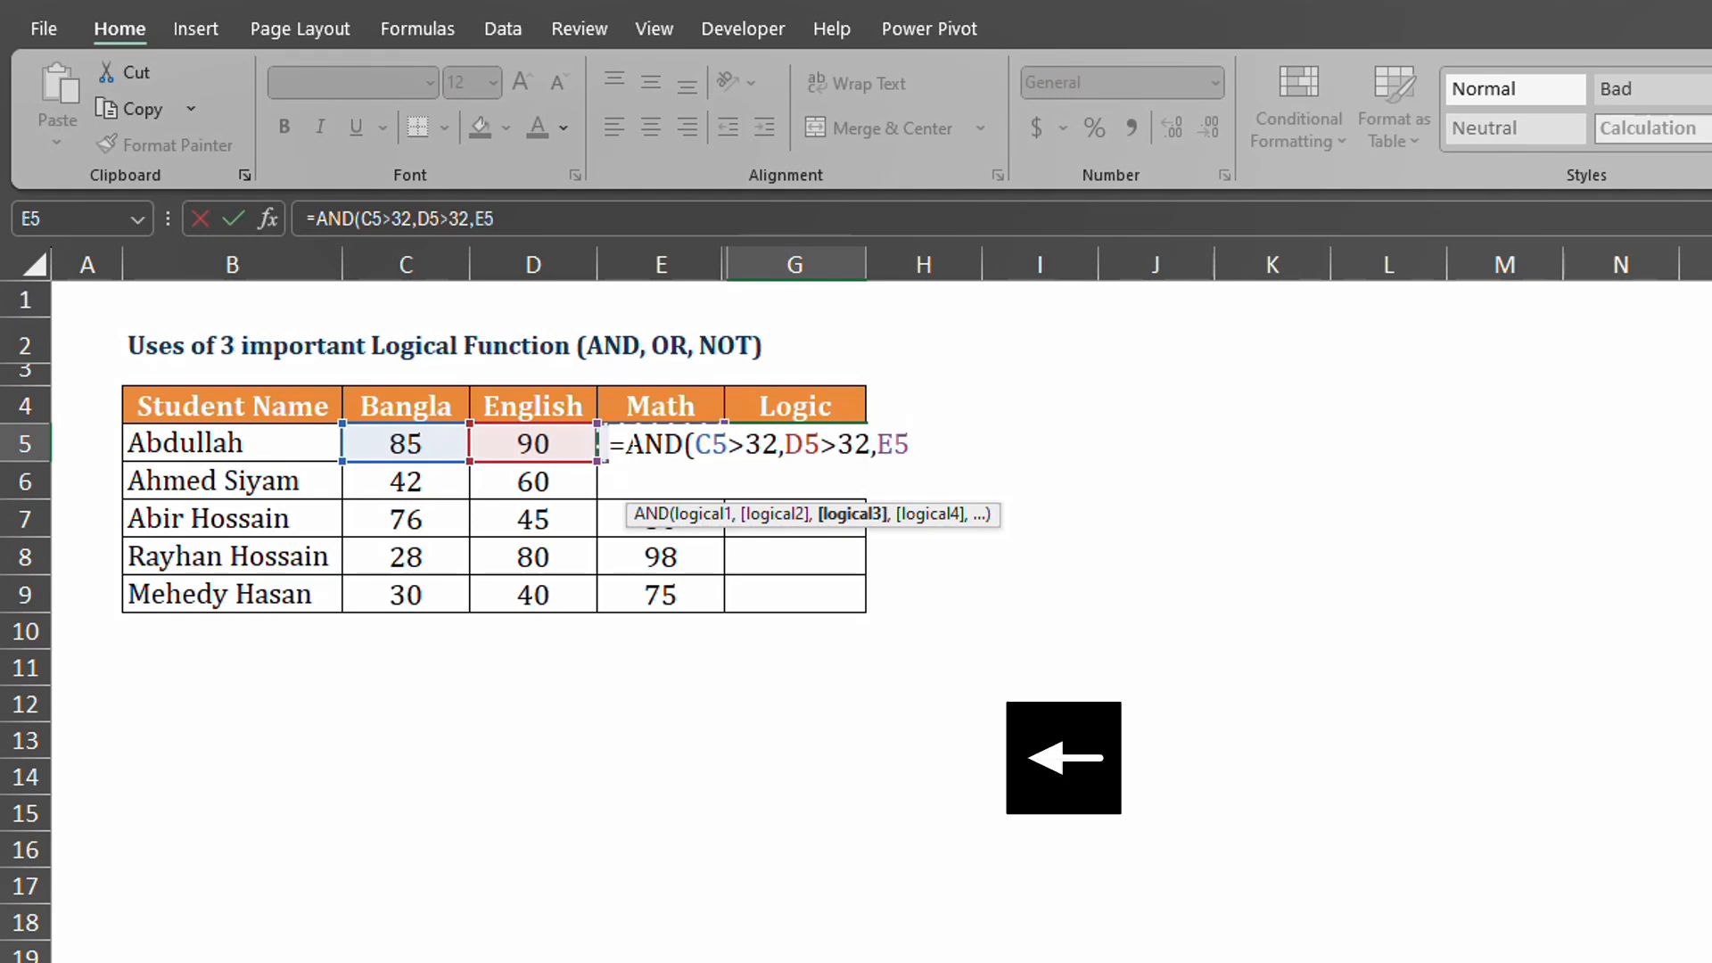
pyautogui.write('>32')
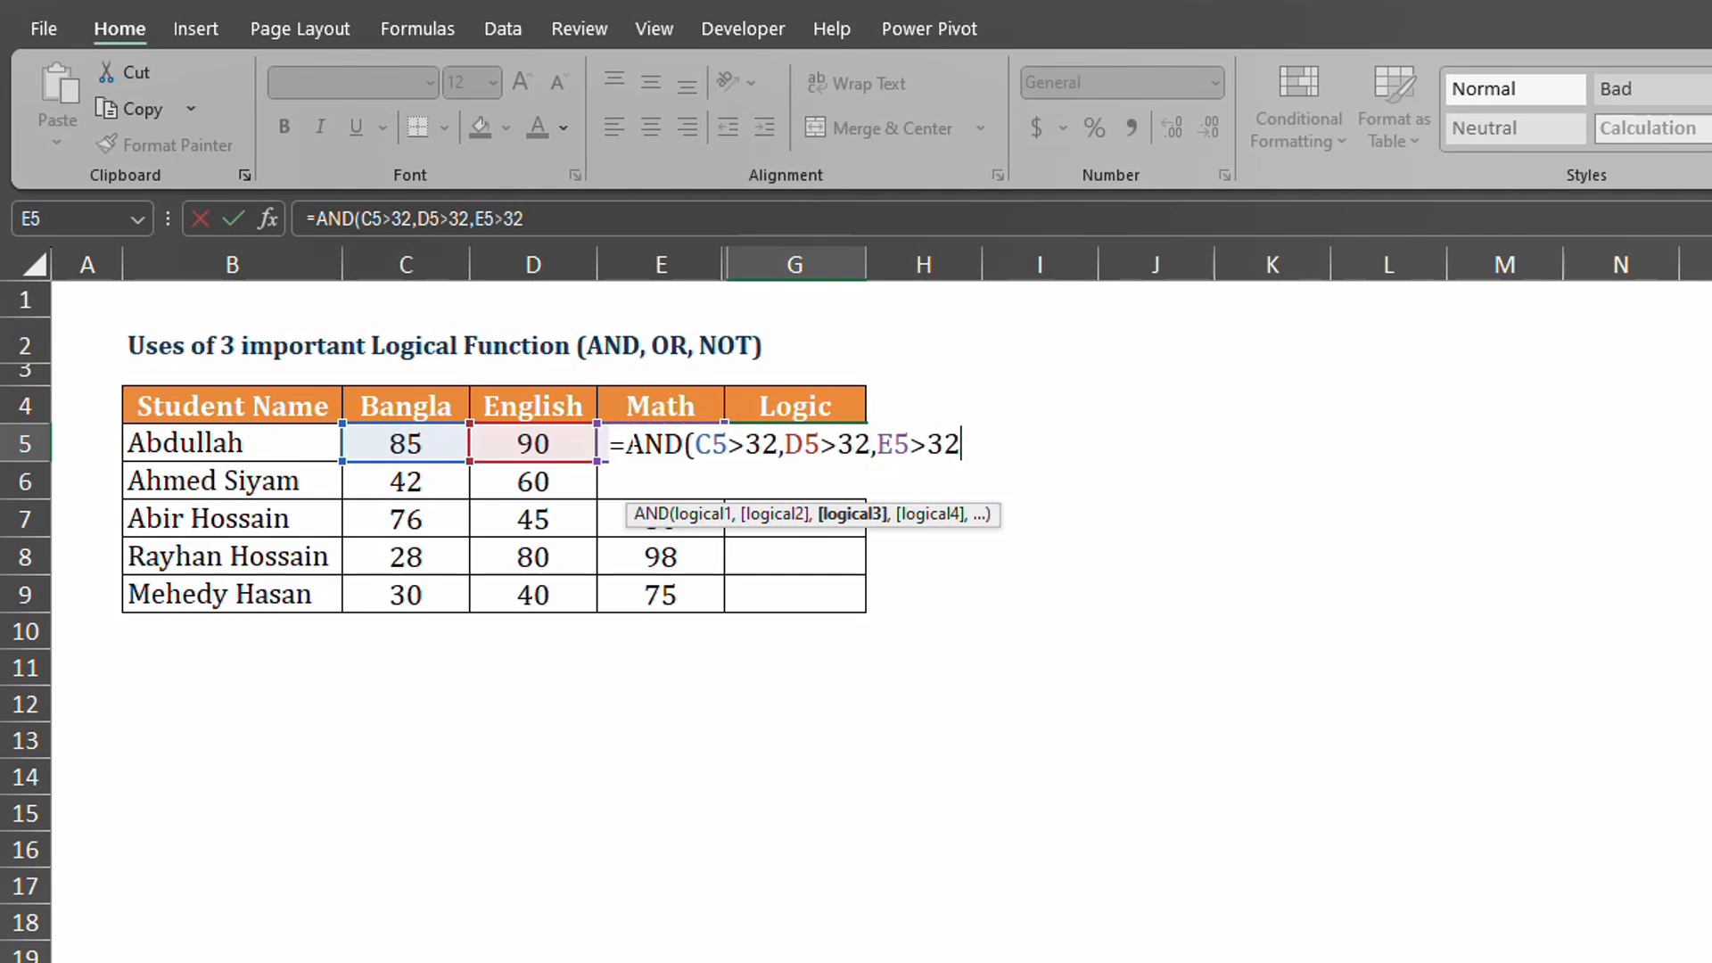
pyautogui.write(')')
pyautogui.press('Return')
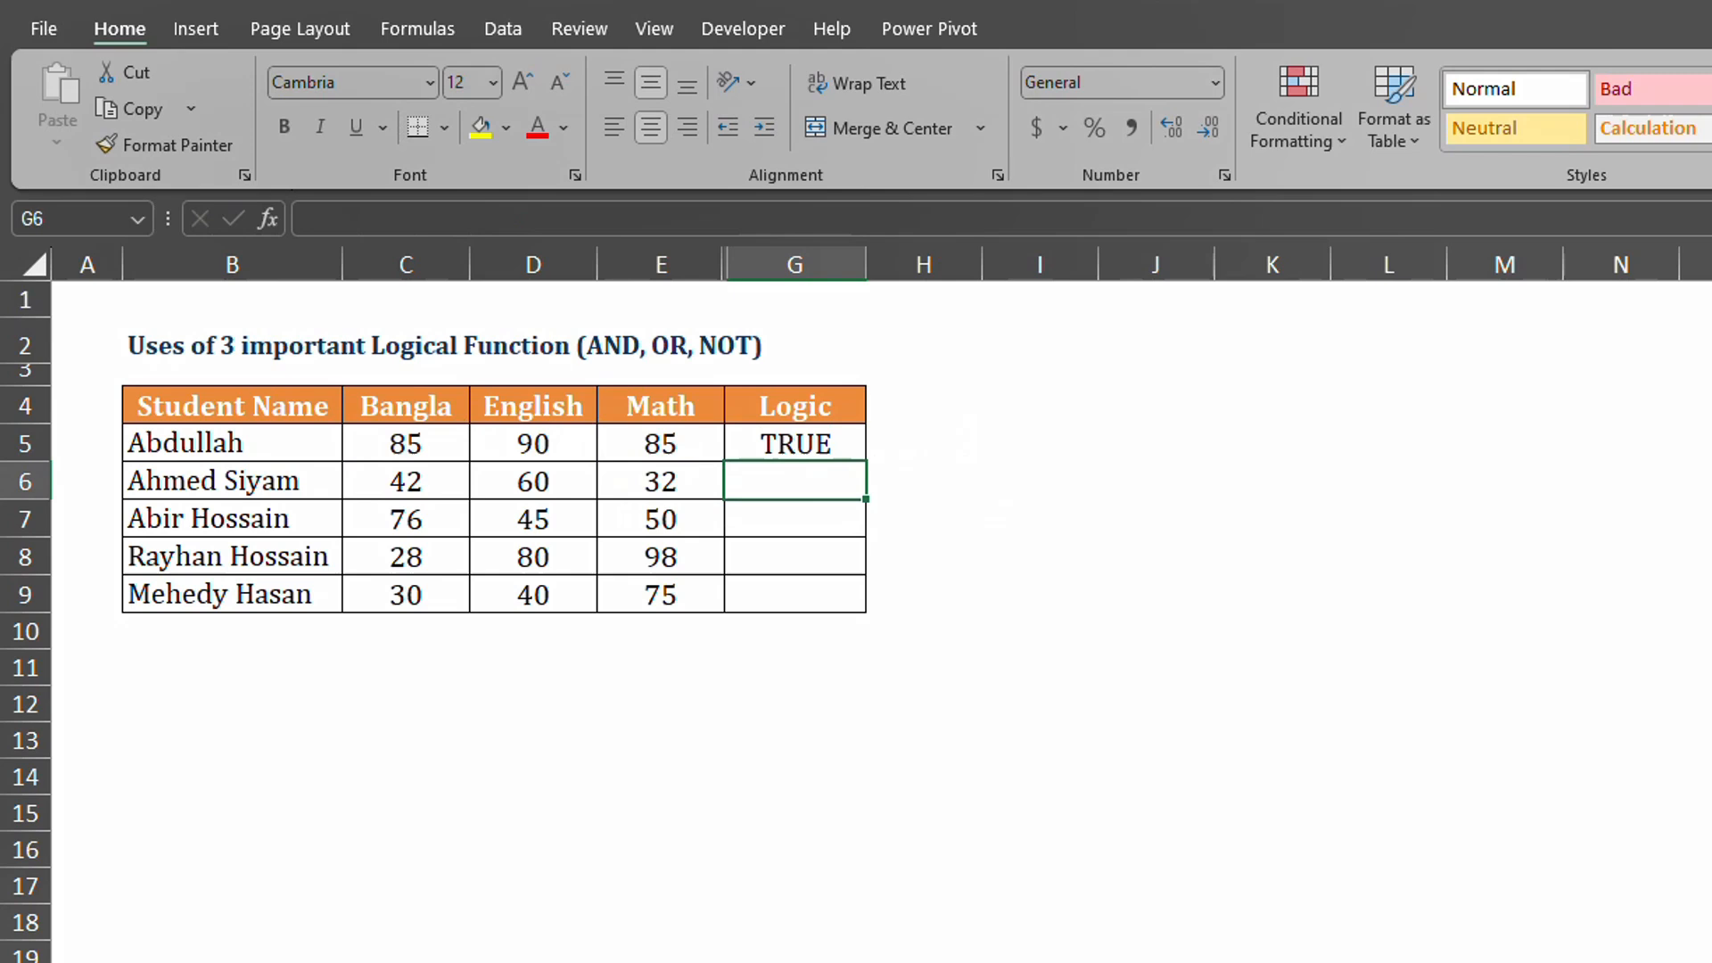
# Step: Fill the AND formula from G5 down through G9 for the remaining students
pyautogui.click(856, 449)
pyautogui.click(419, 449)
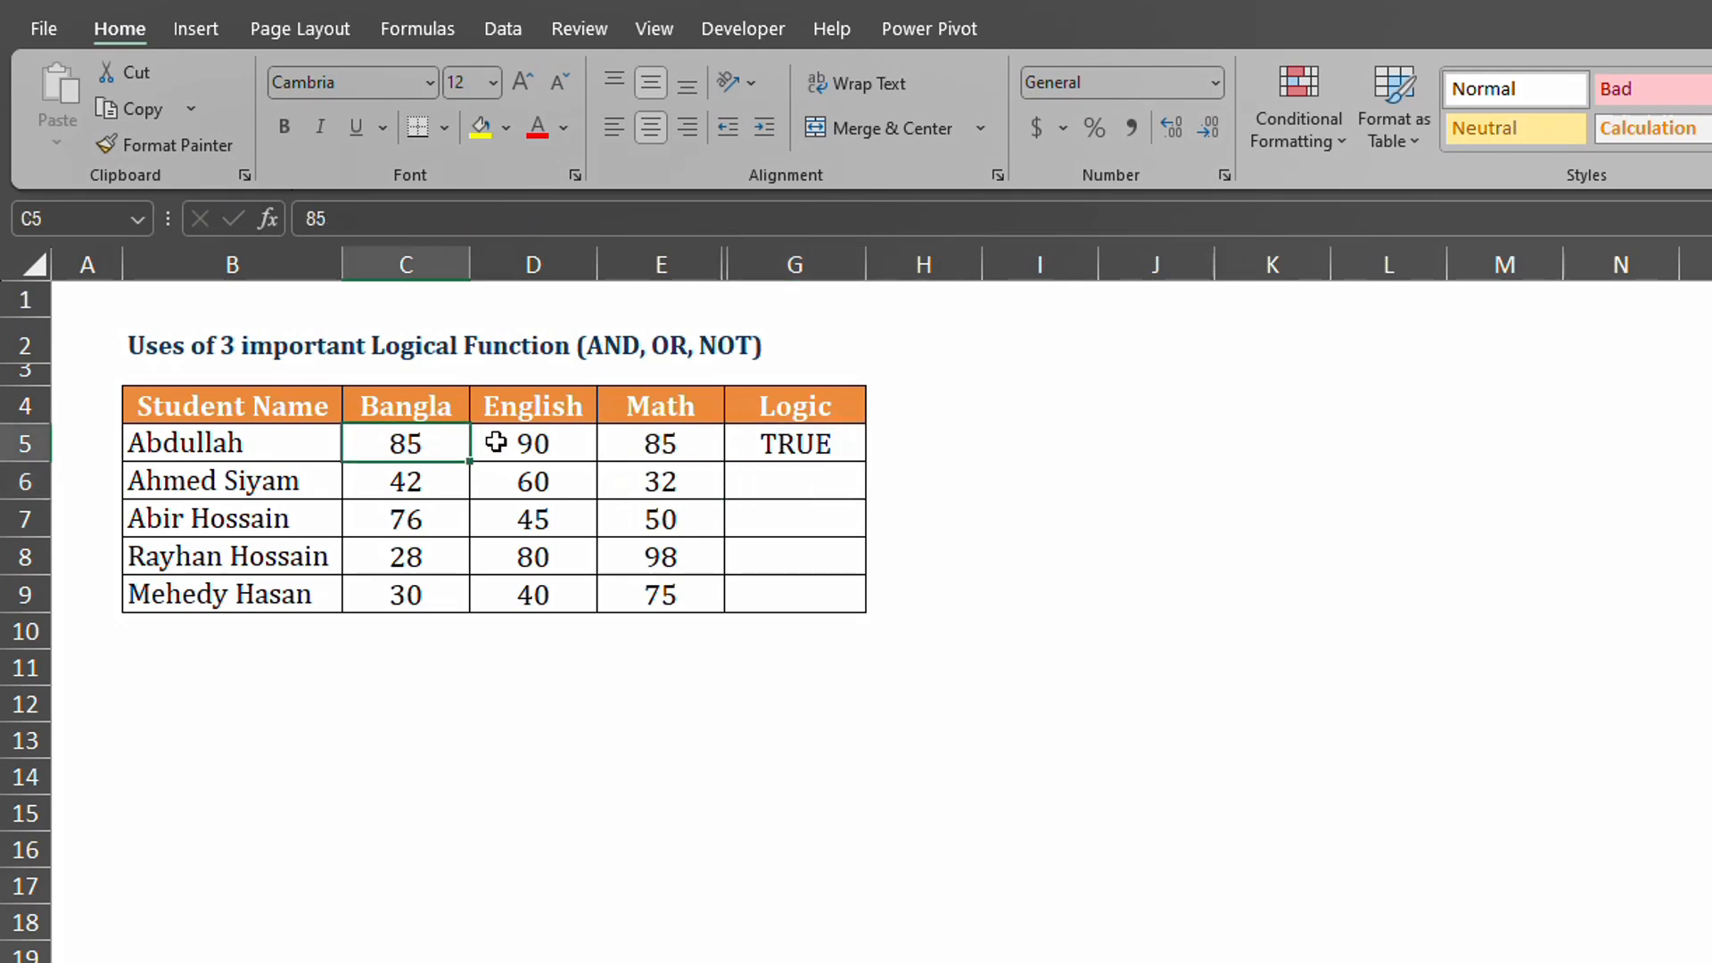
pyautogui.click(500, 444)
pyautogui.click(635, 444)
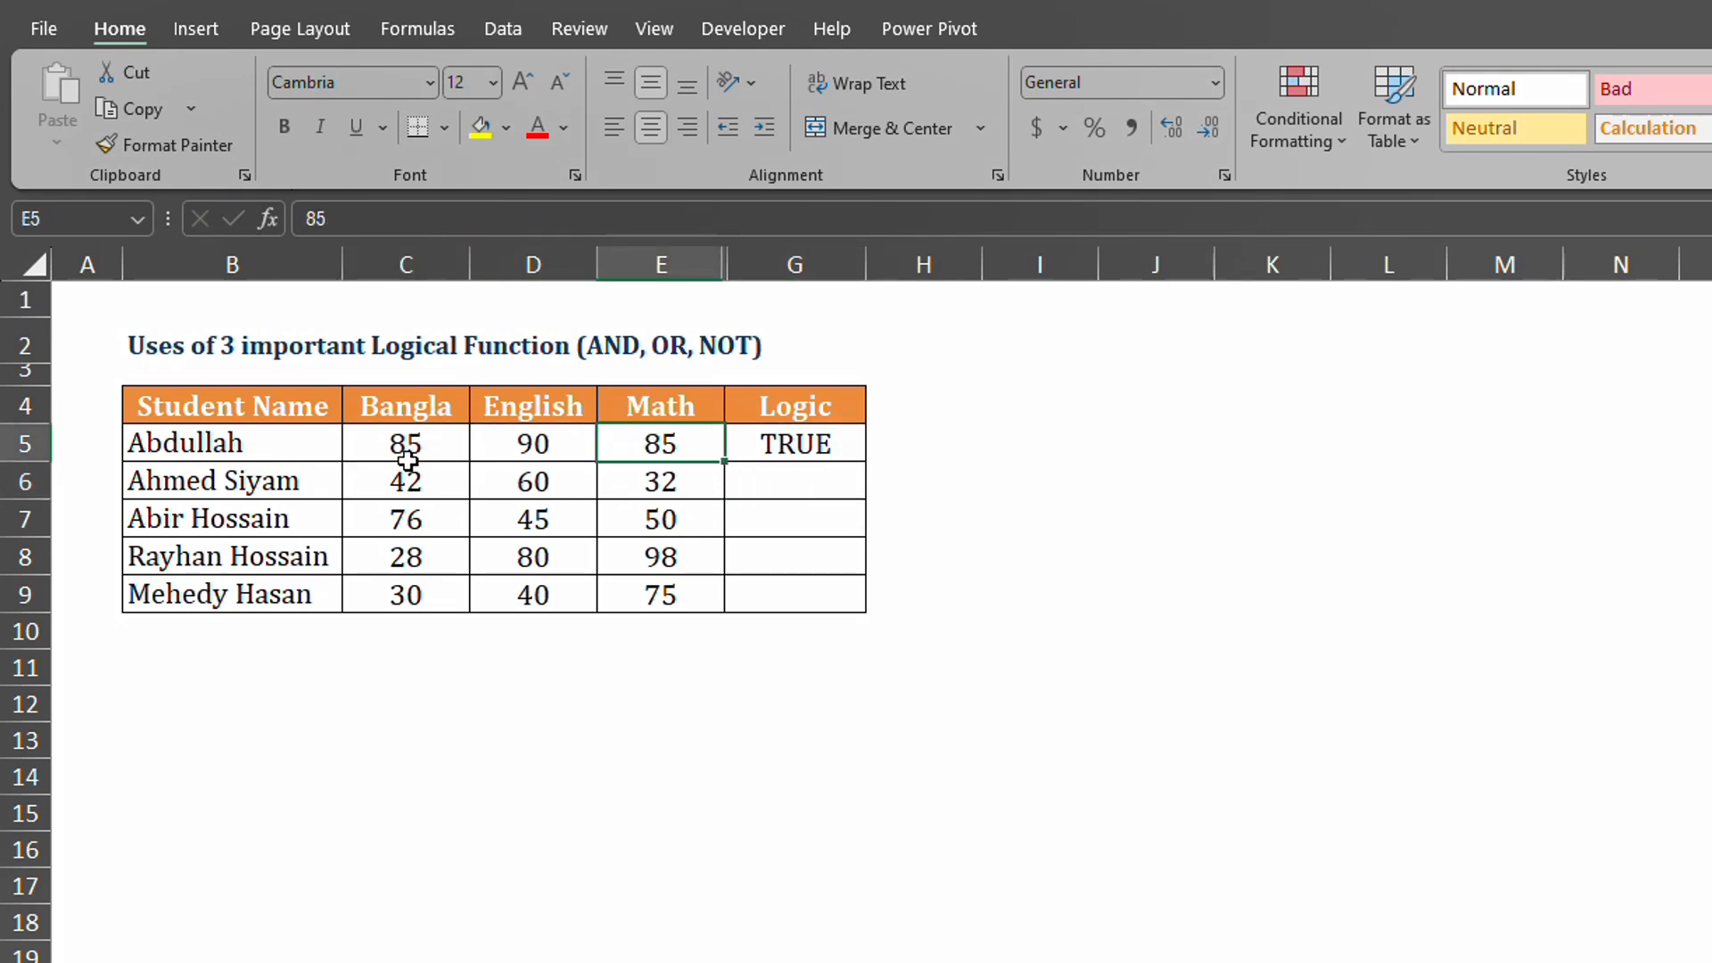
pyautogui.click(813, 447)
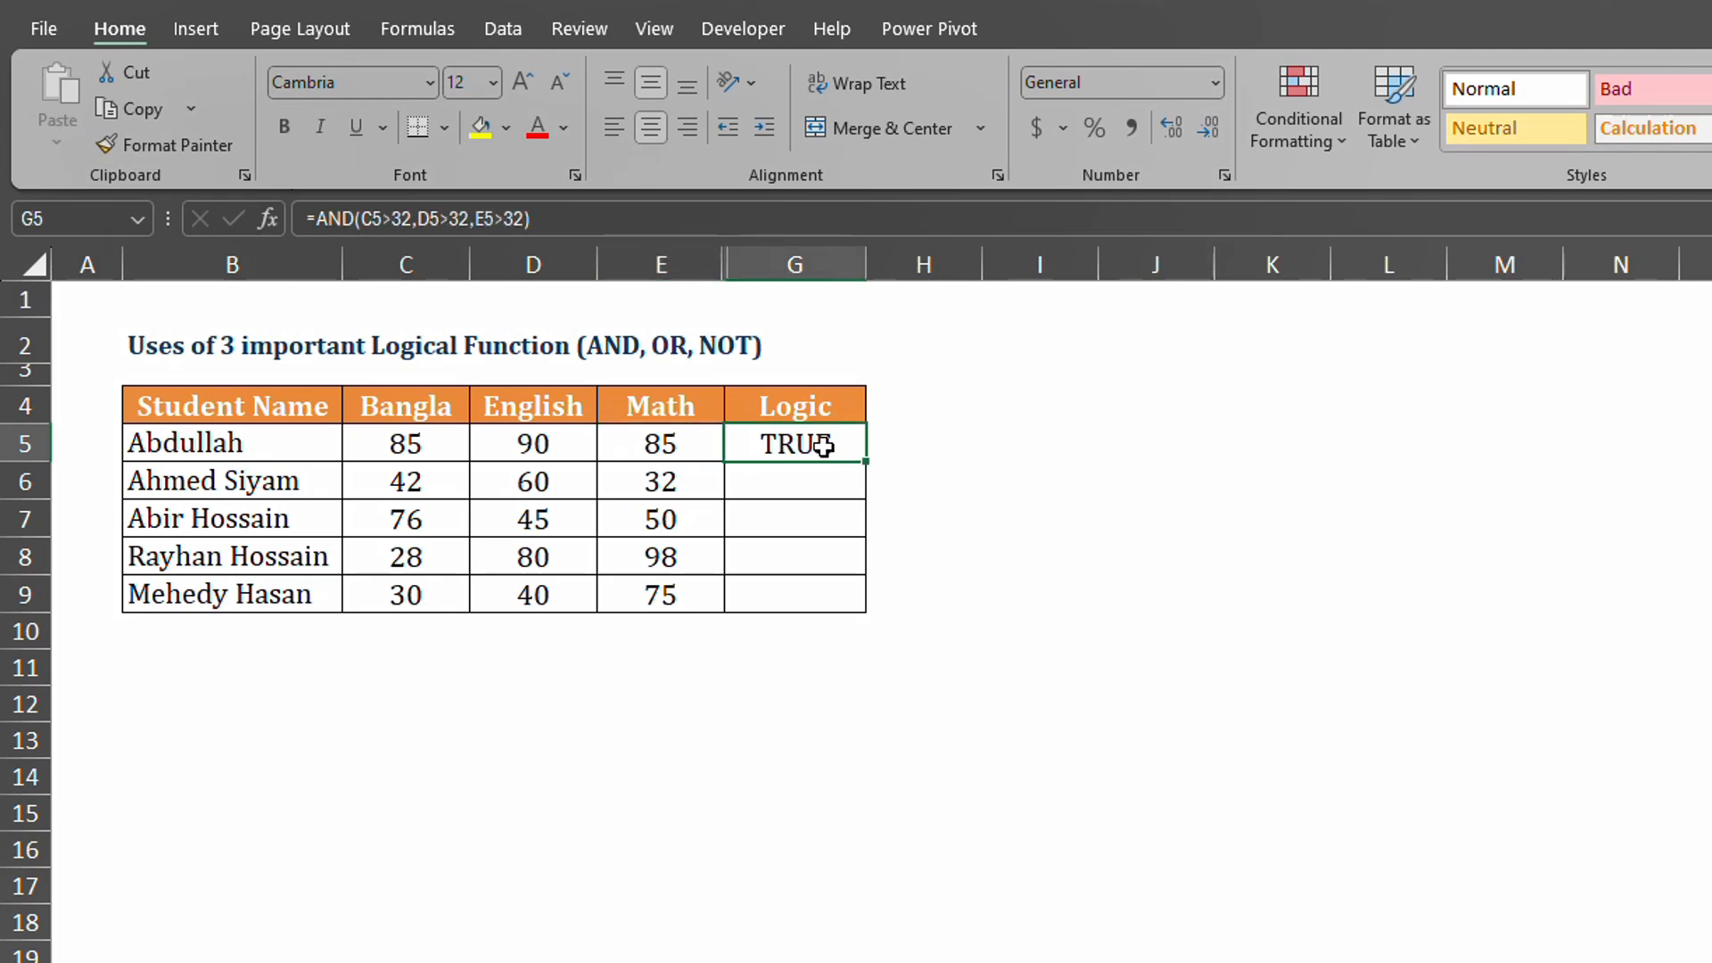
pyautogui.moveTo(867, 462); pyautogui.dragTo(849, 599)
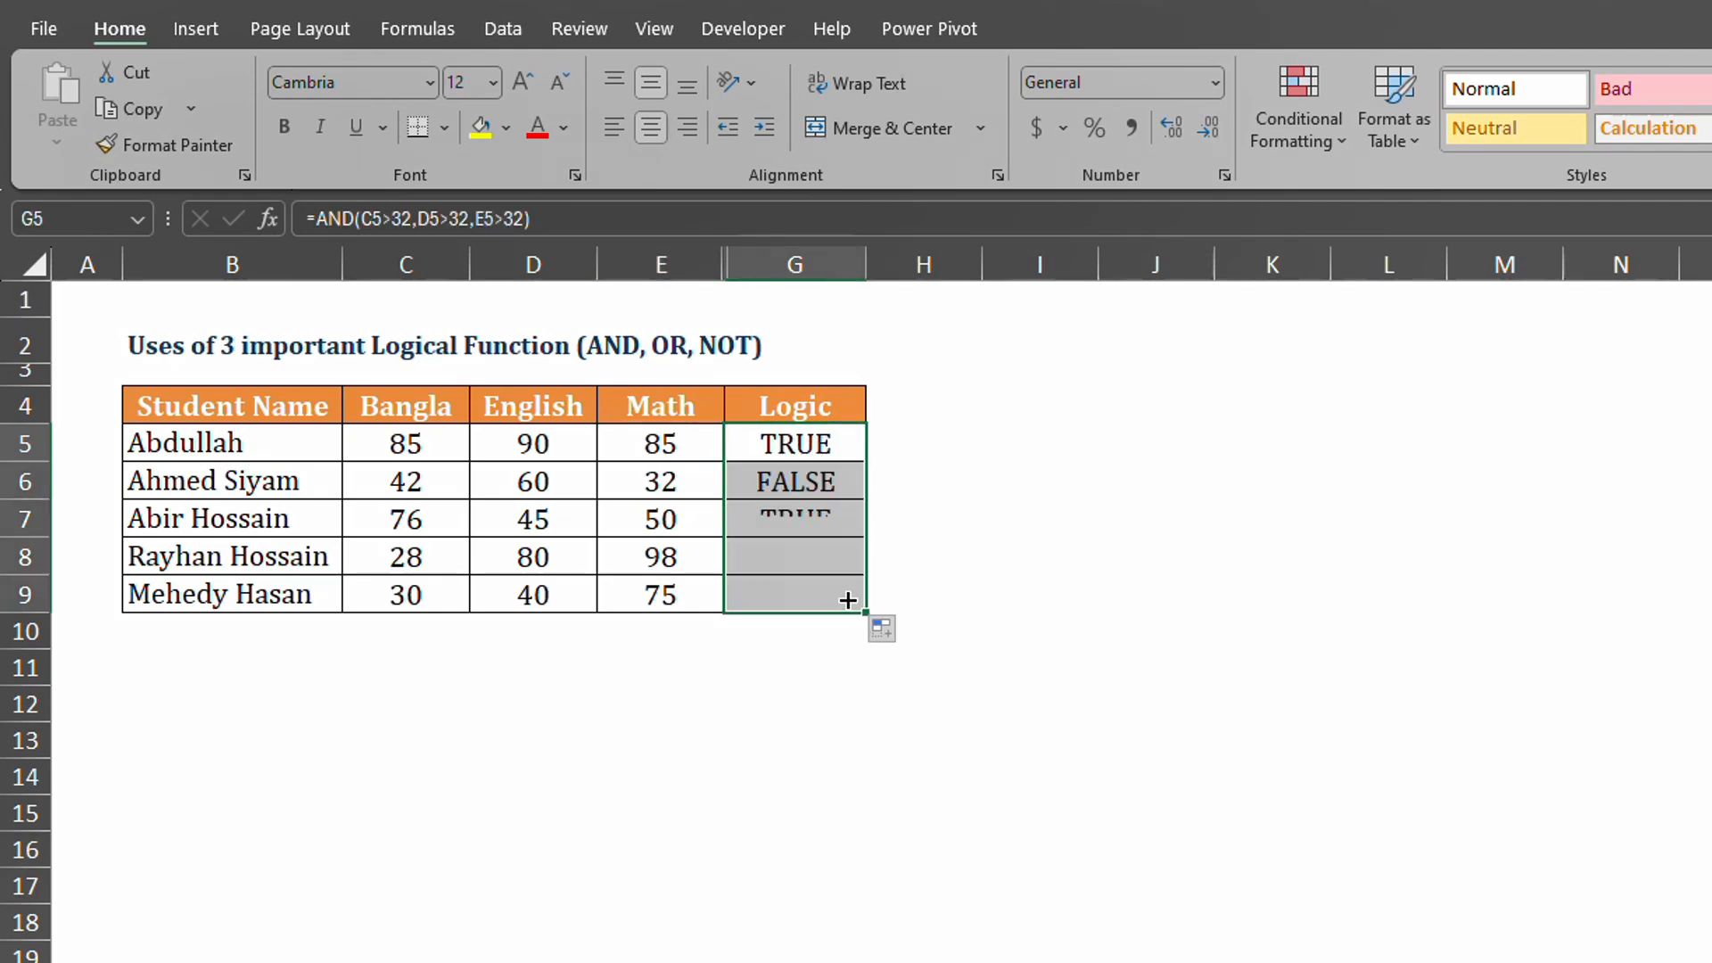
pyautogui.click(821, 481)
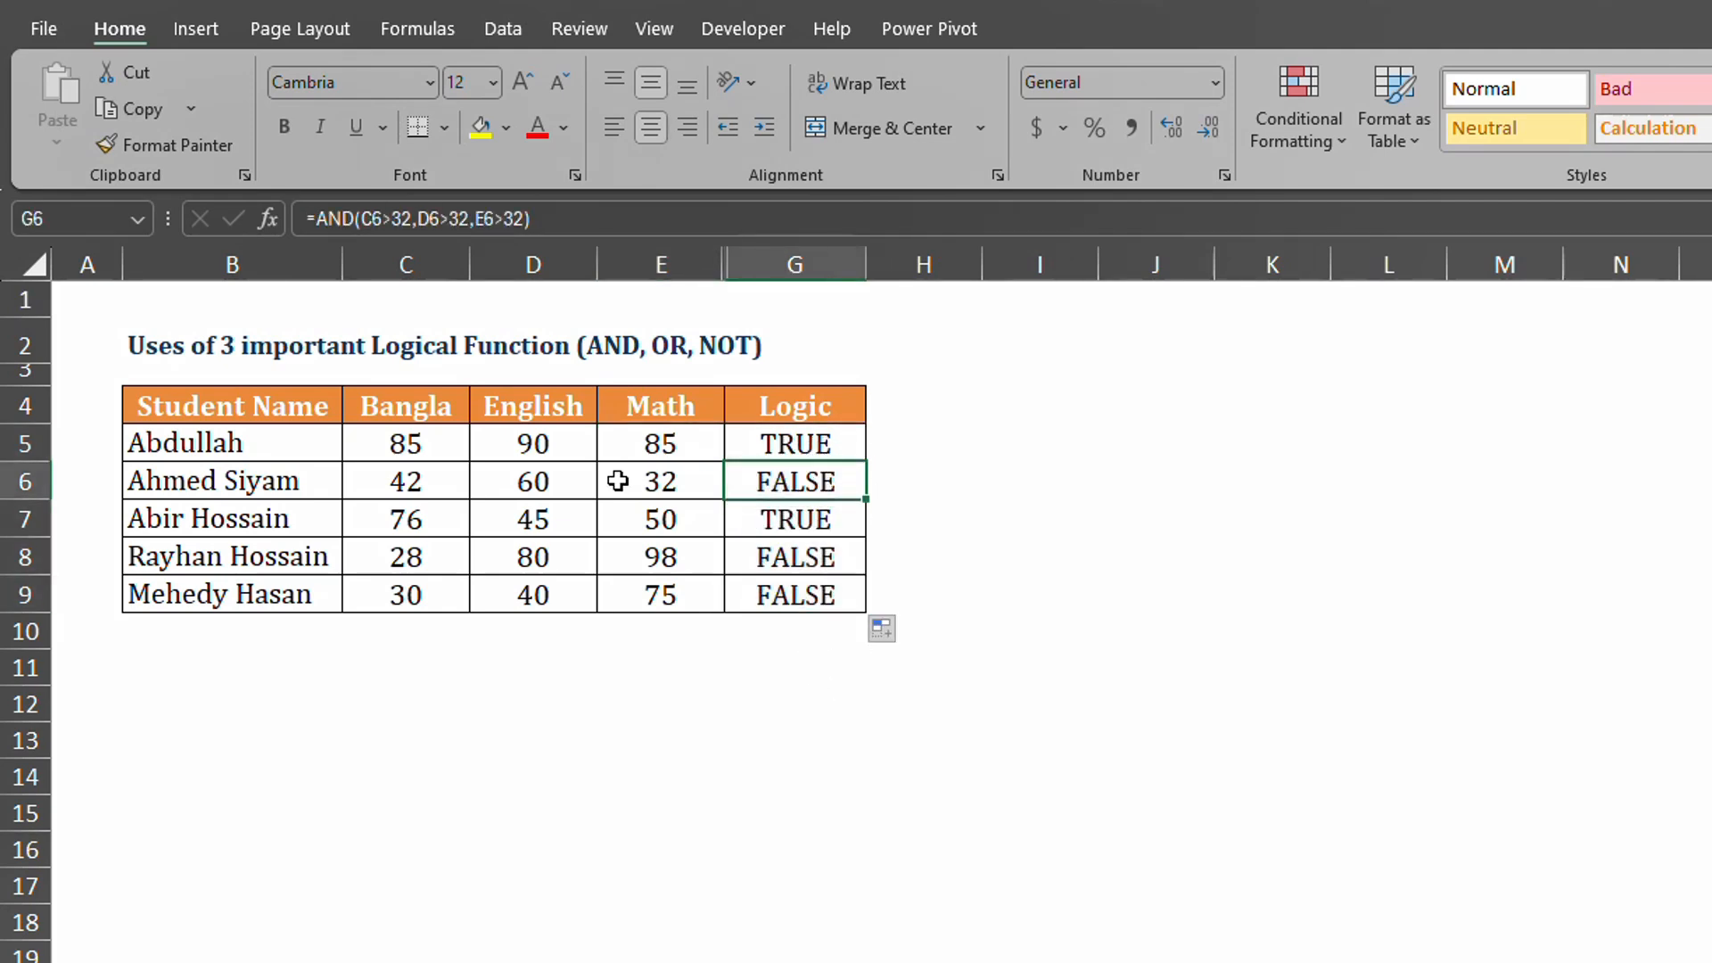
pyautogui.moveTo(294, 481); pyautogui.dragTo(576, 499)
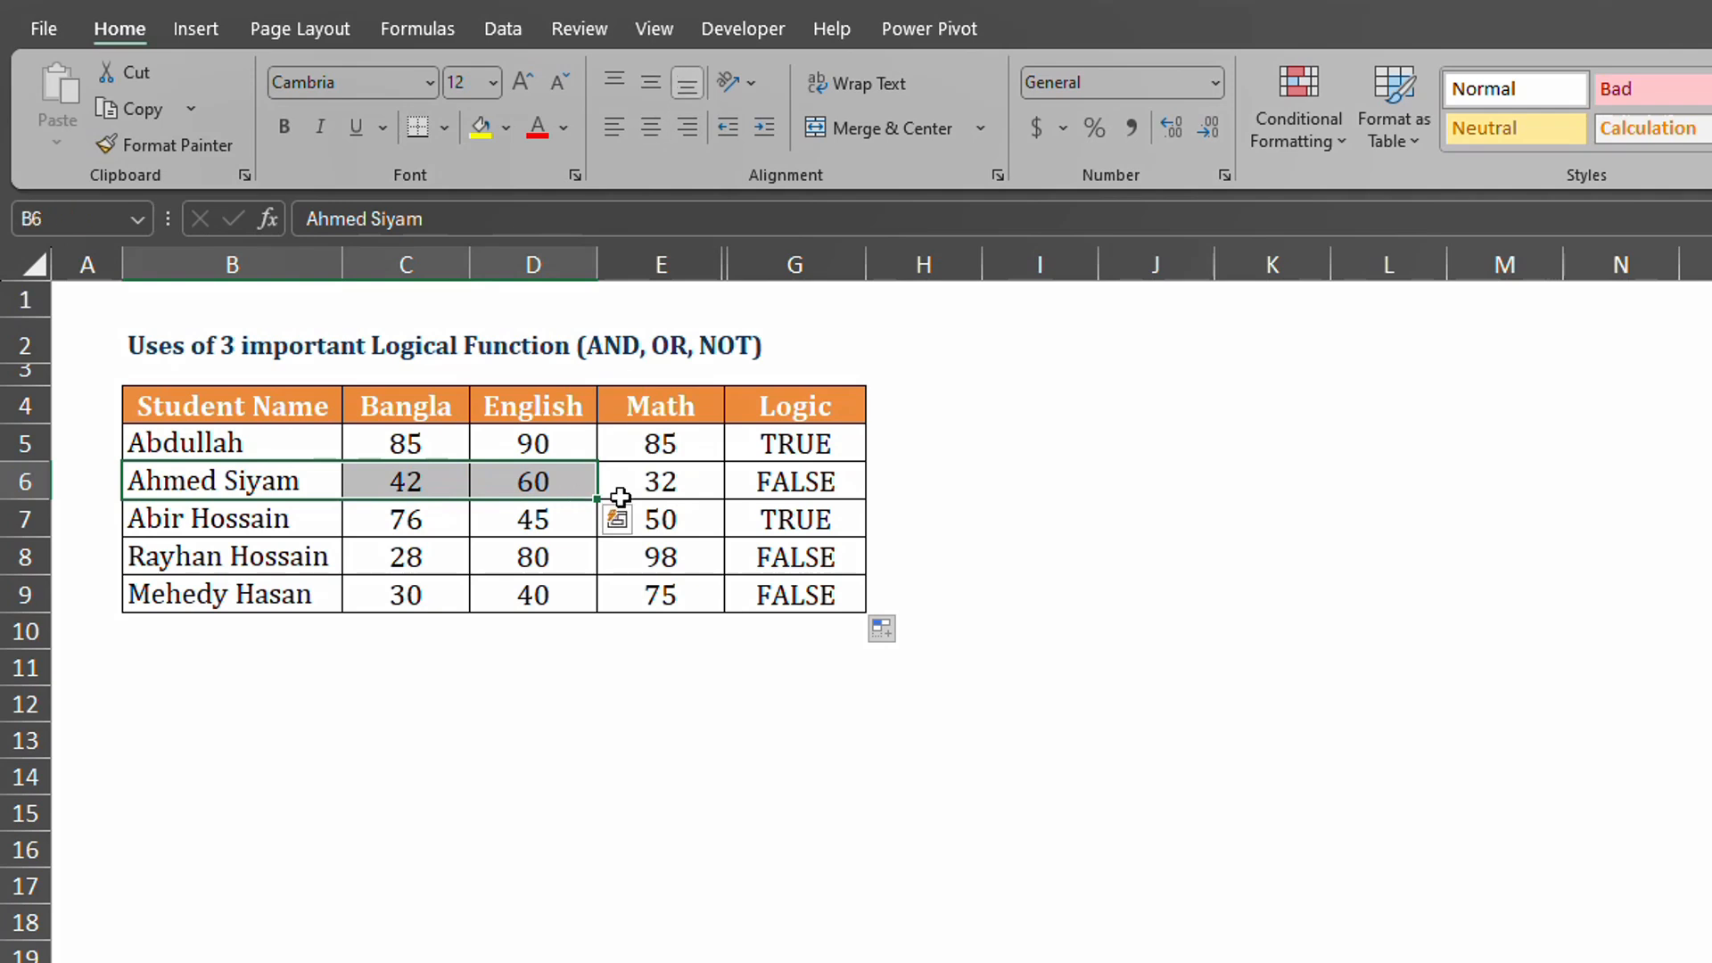
pyautogui.click(660, 481)
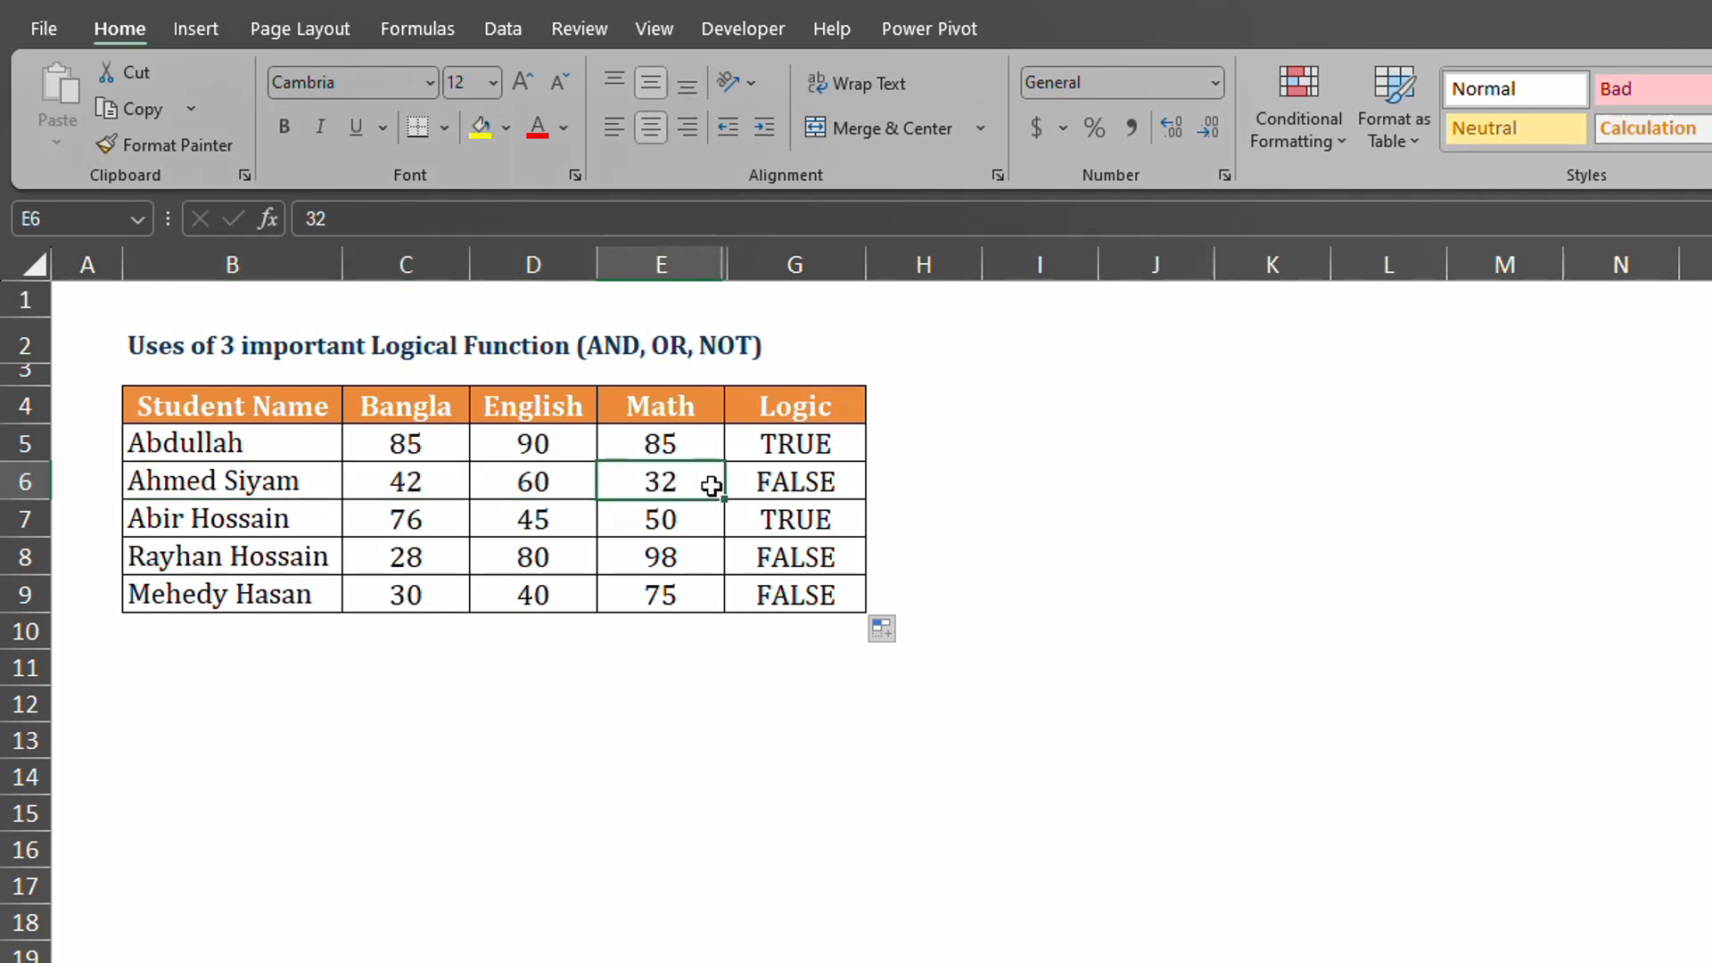
# Step: Change the English mark in cell D7 to 30 and check the AND result in G7
pyautogui.click(816, 482)
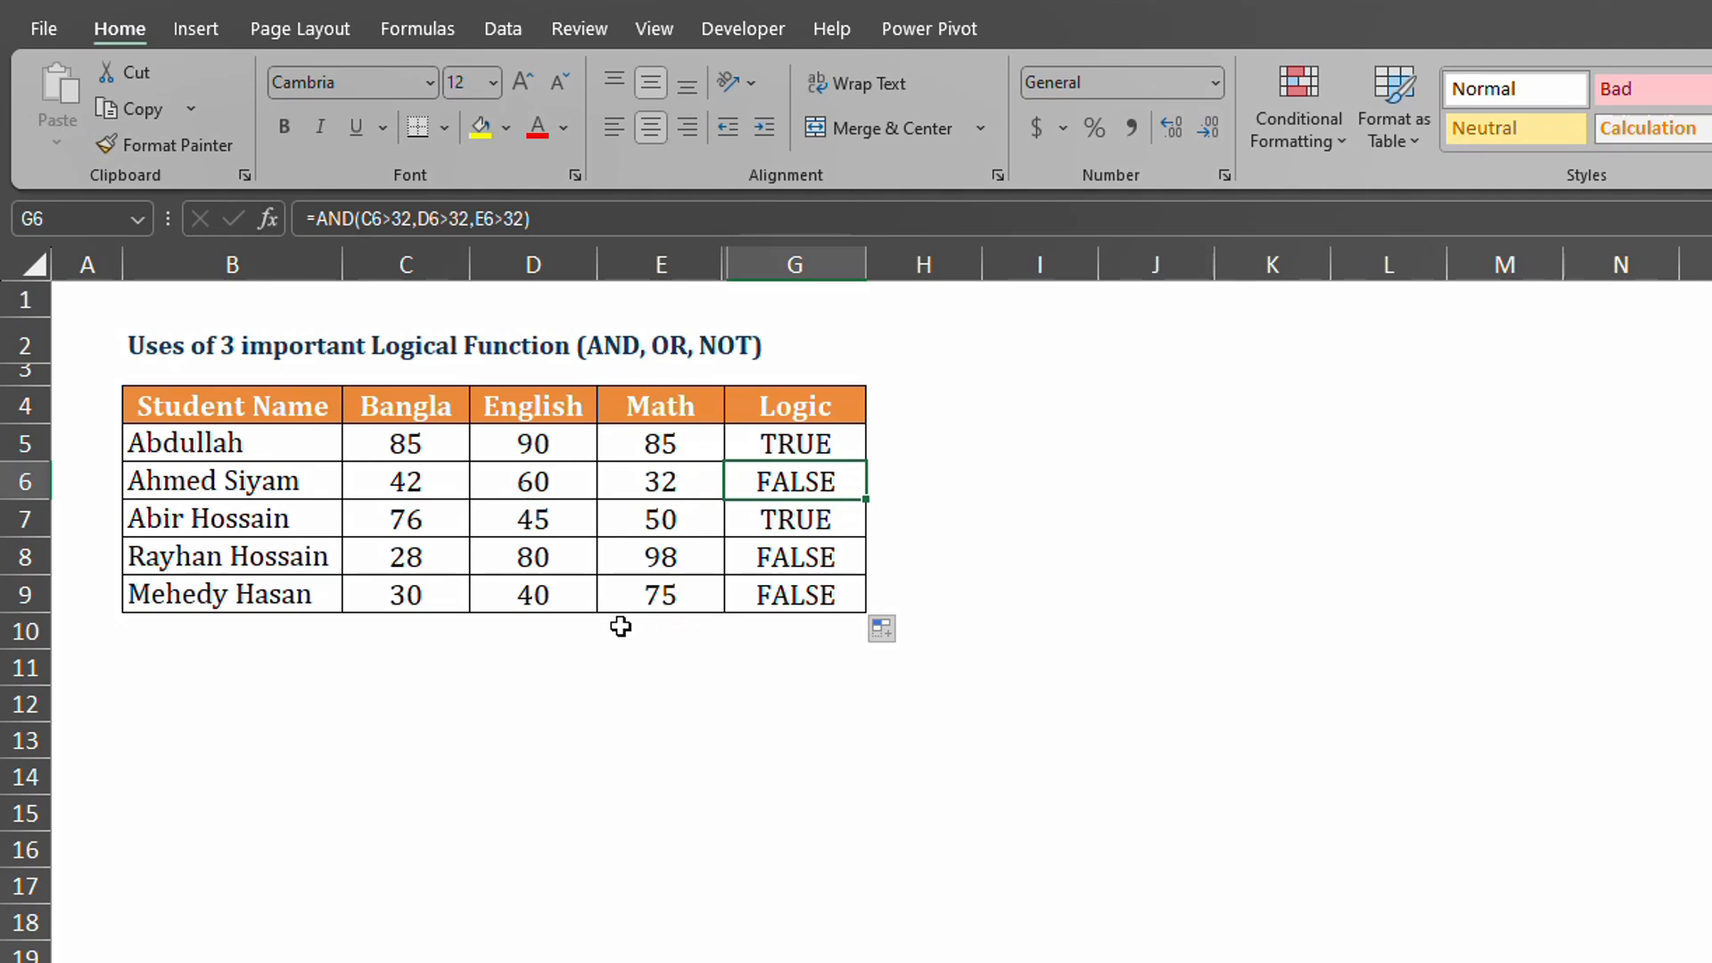
pyautogui.click(386, 527)
pyautogui.click(524, 520)
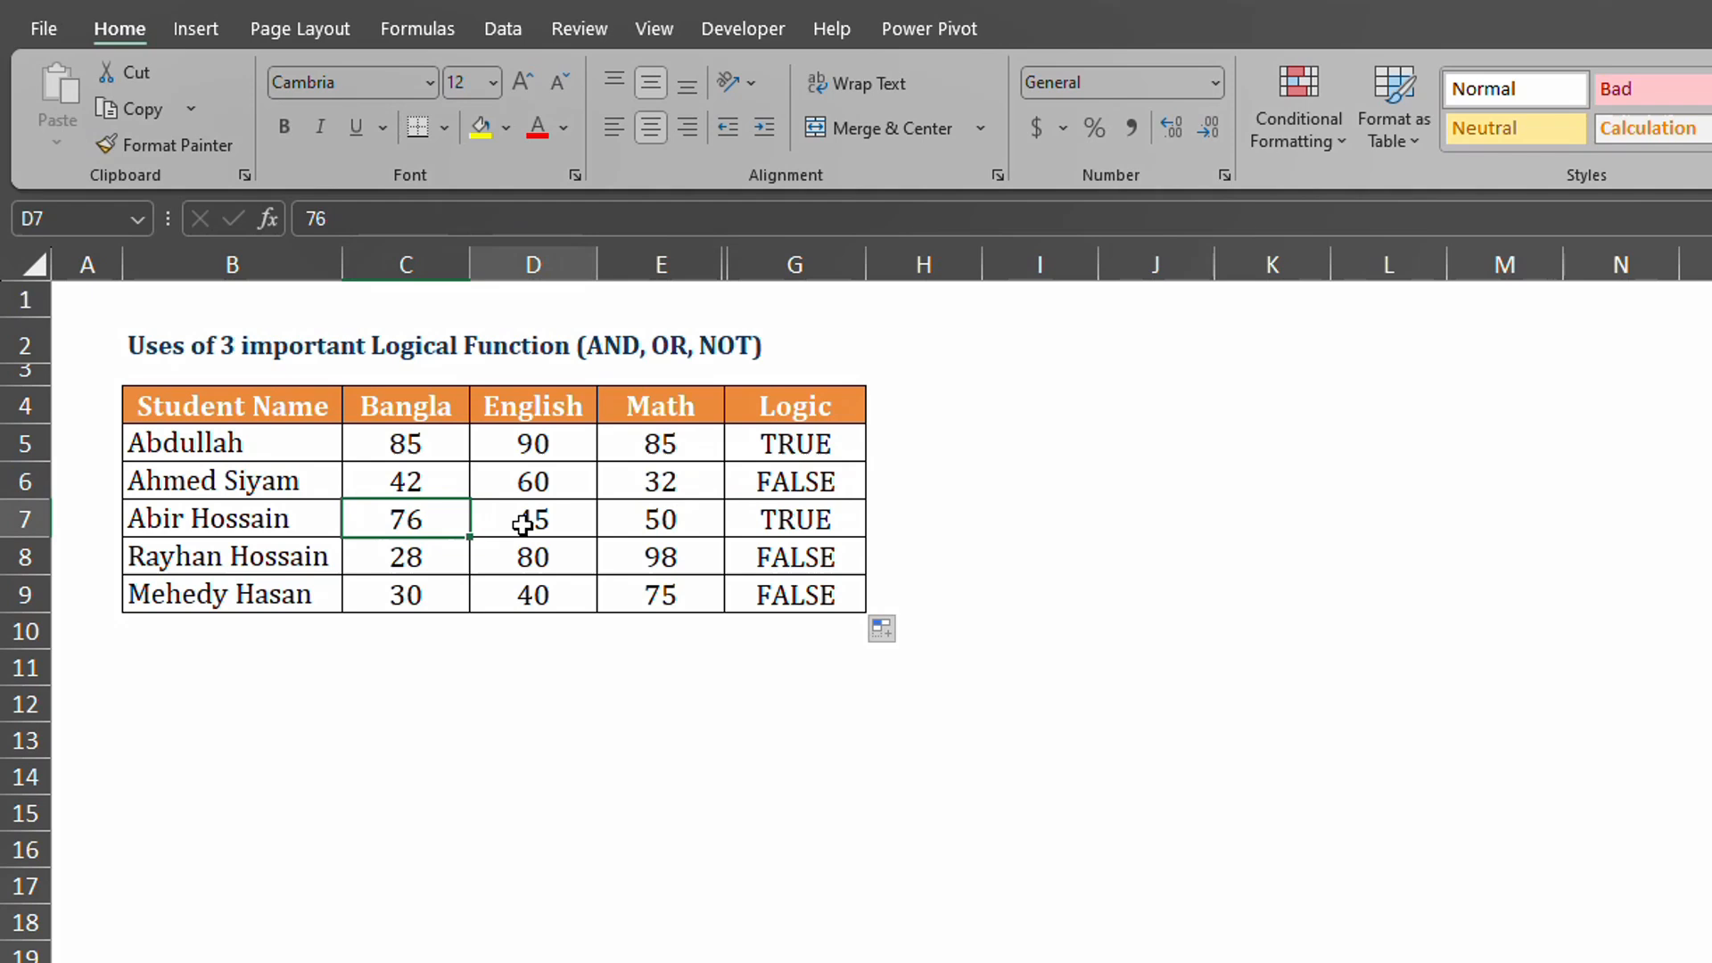
pyautogui.click(682, 516)
pyautogui.click(808, 526)
pyautogui.click(571, 524)
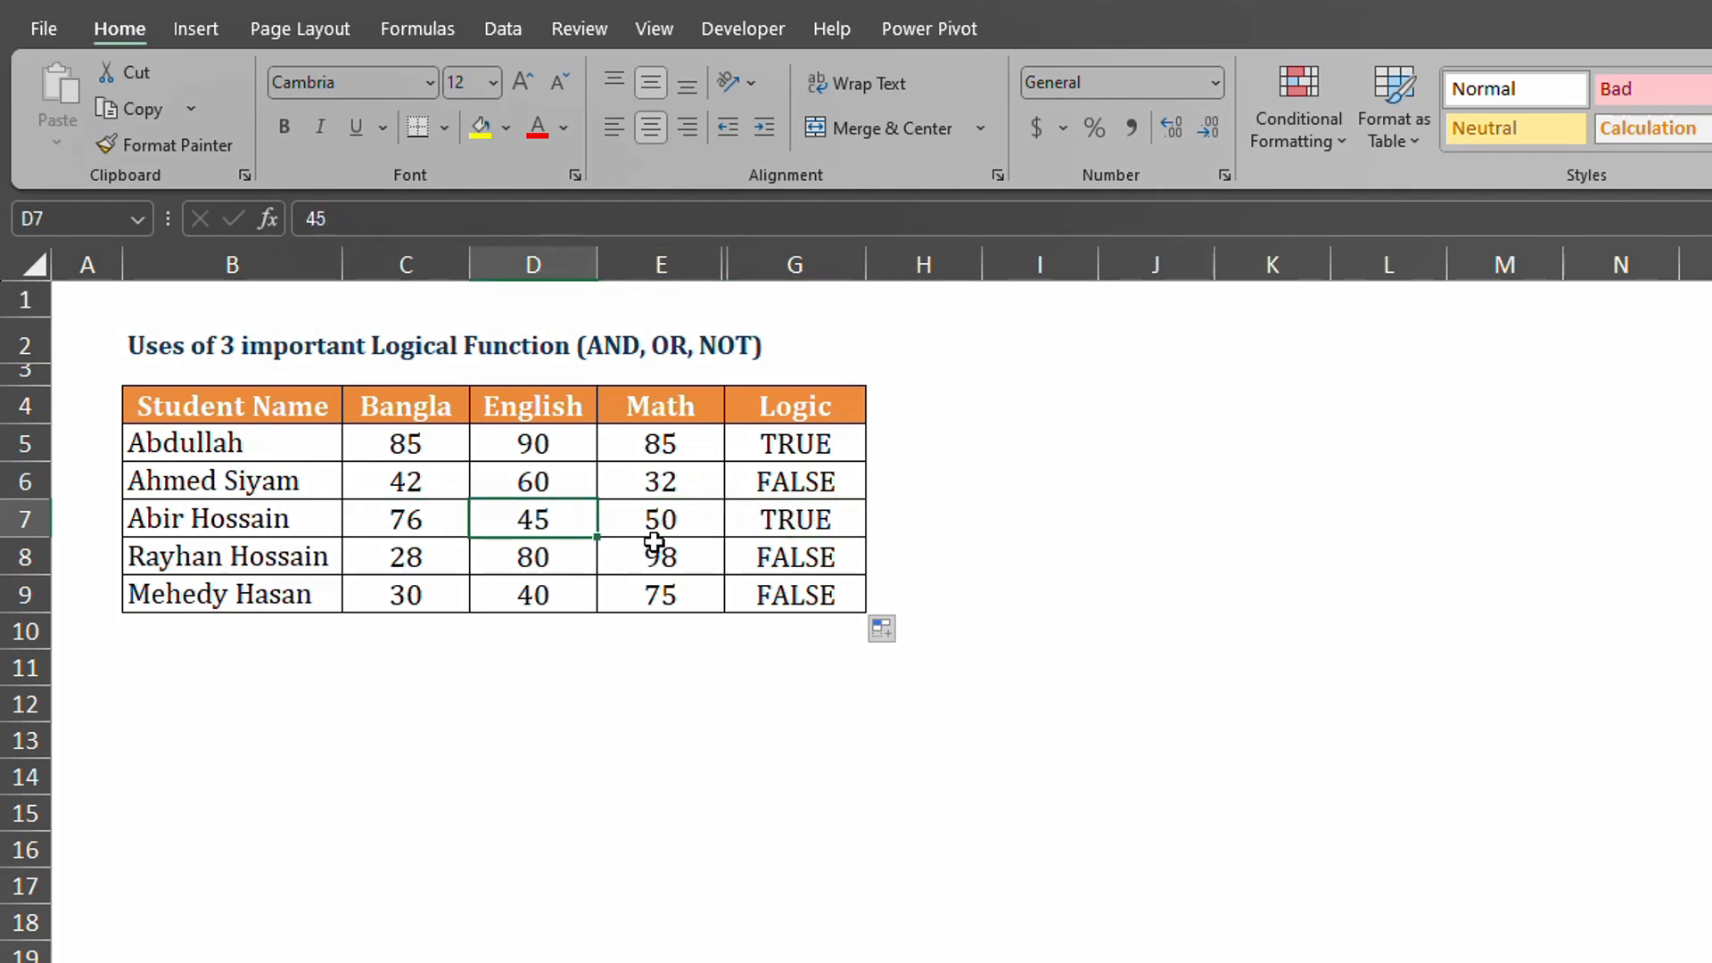
pyautogui.write('30')
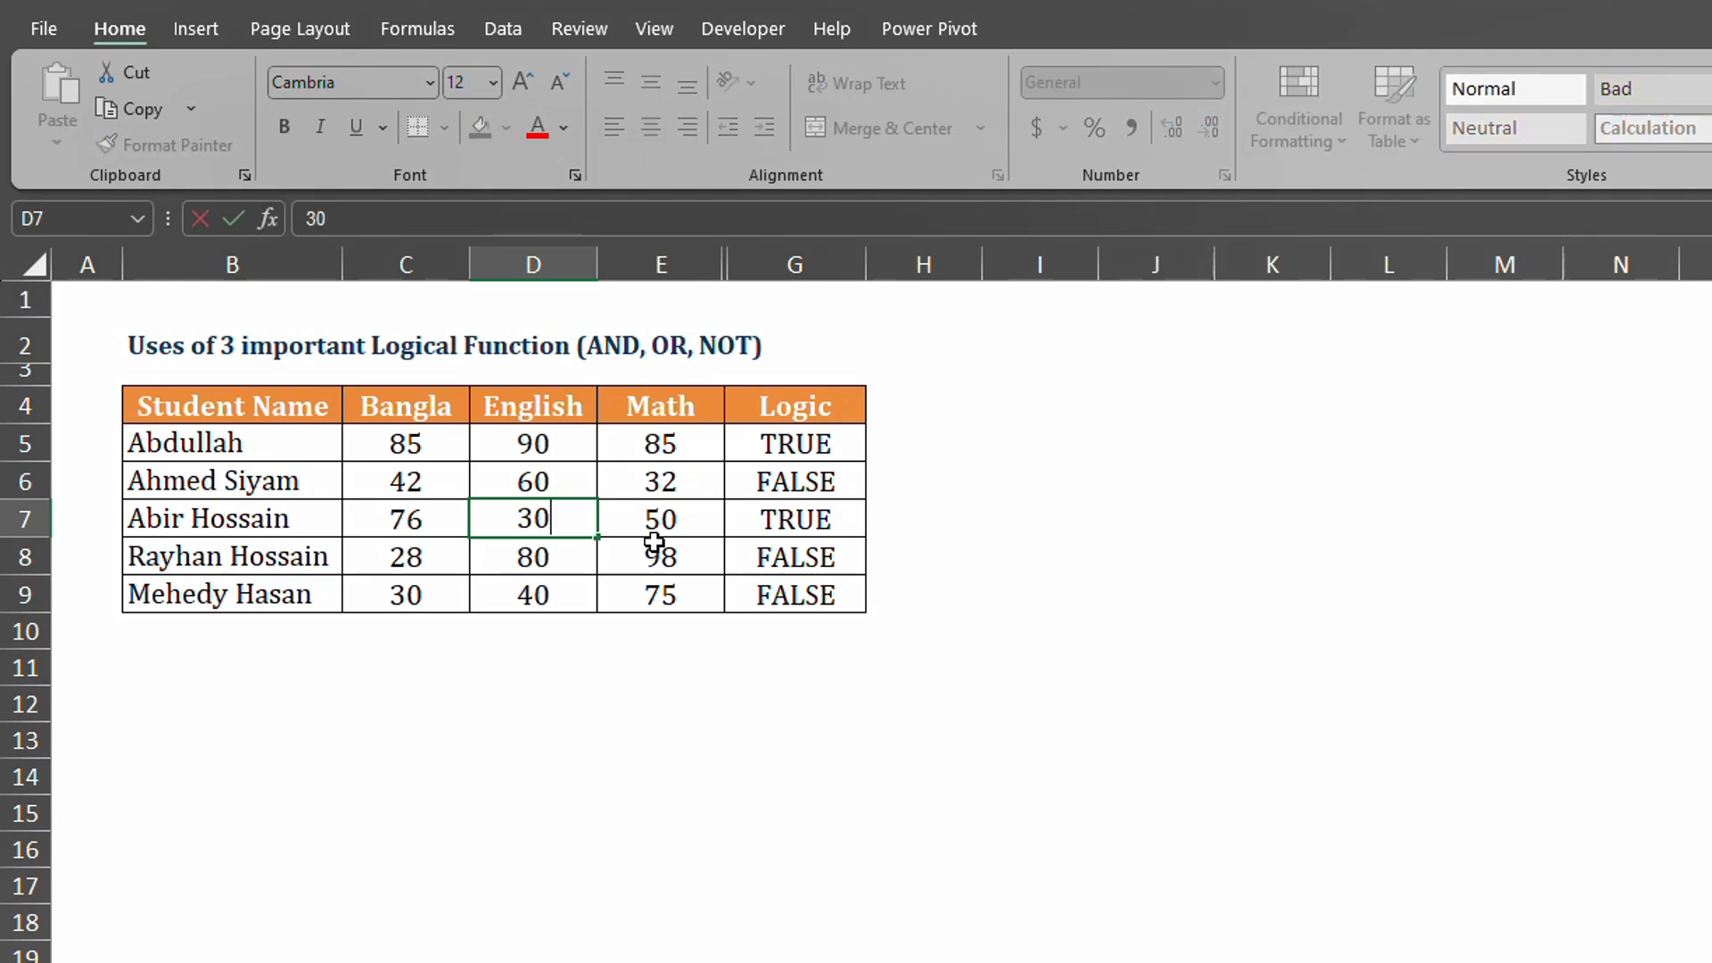
pyautogui.press('Return')
pyautogui.click(788, 525)
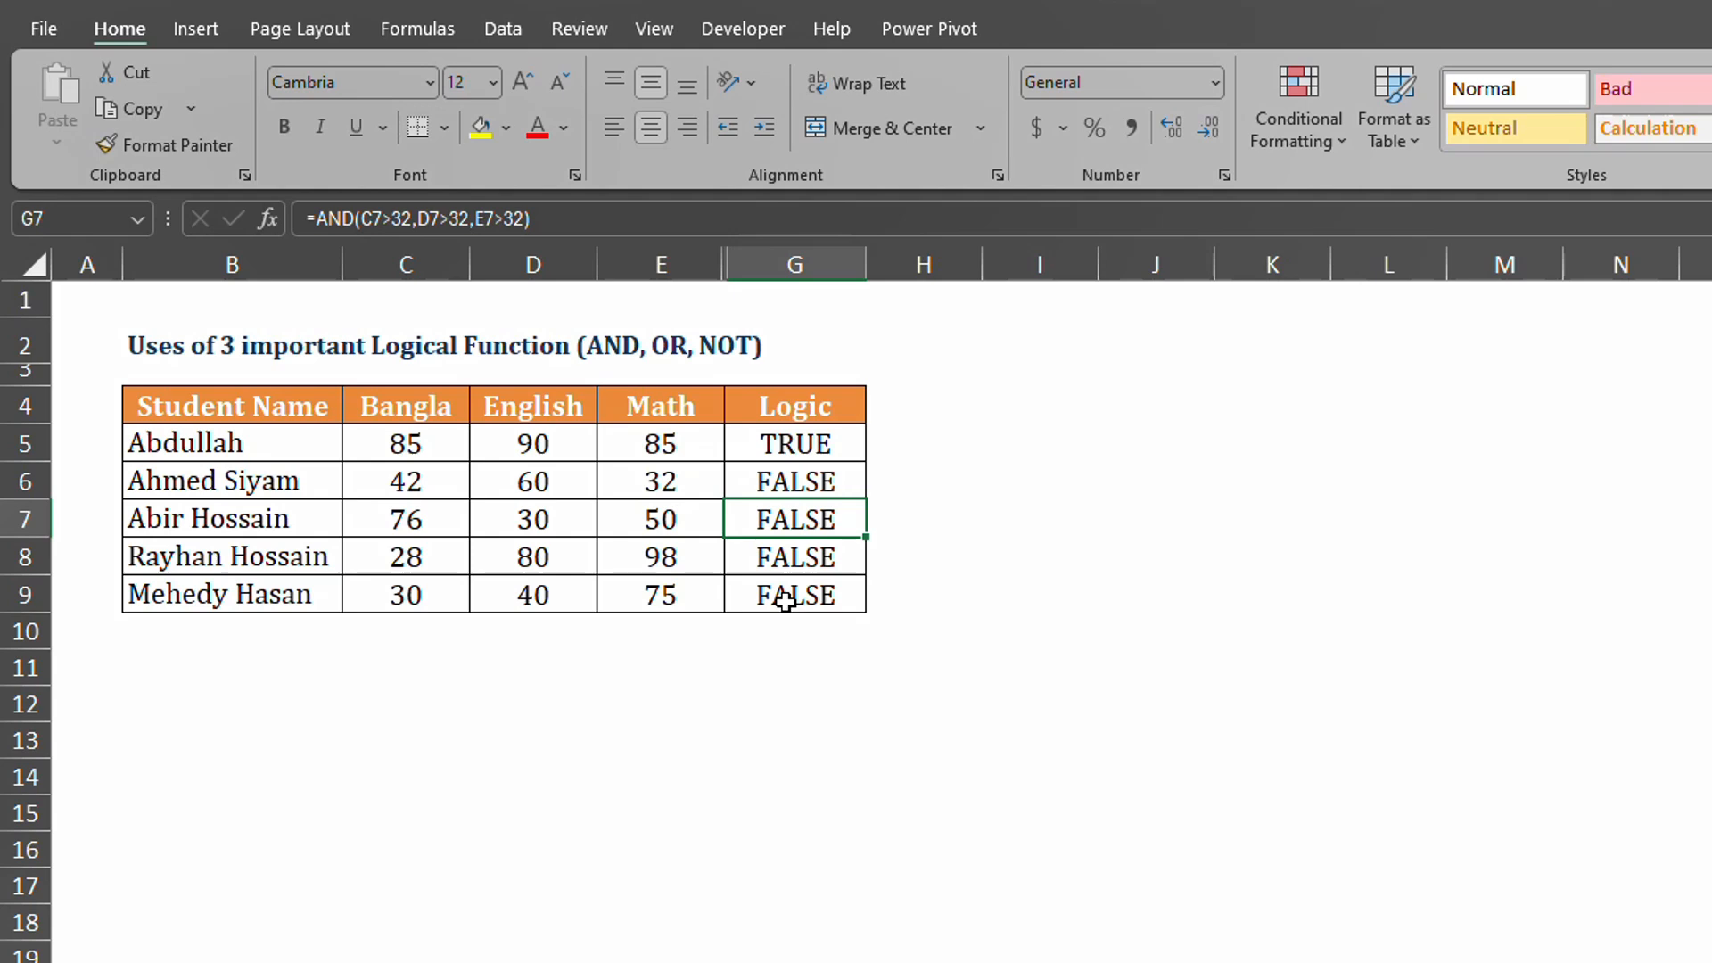
# Step: Clear the Logic results in G5:G9 and enter =OR(C5>=33,D5>=33,E5>=33) in cell G5
pyautogui.moveTo(829, 444); pyautogui.dragTo(826, 585)
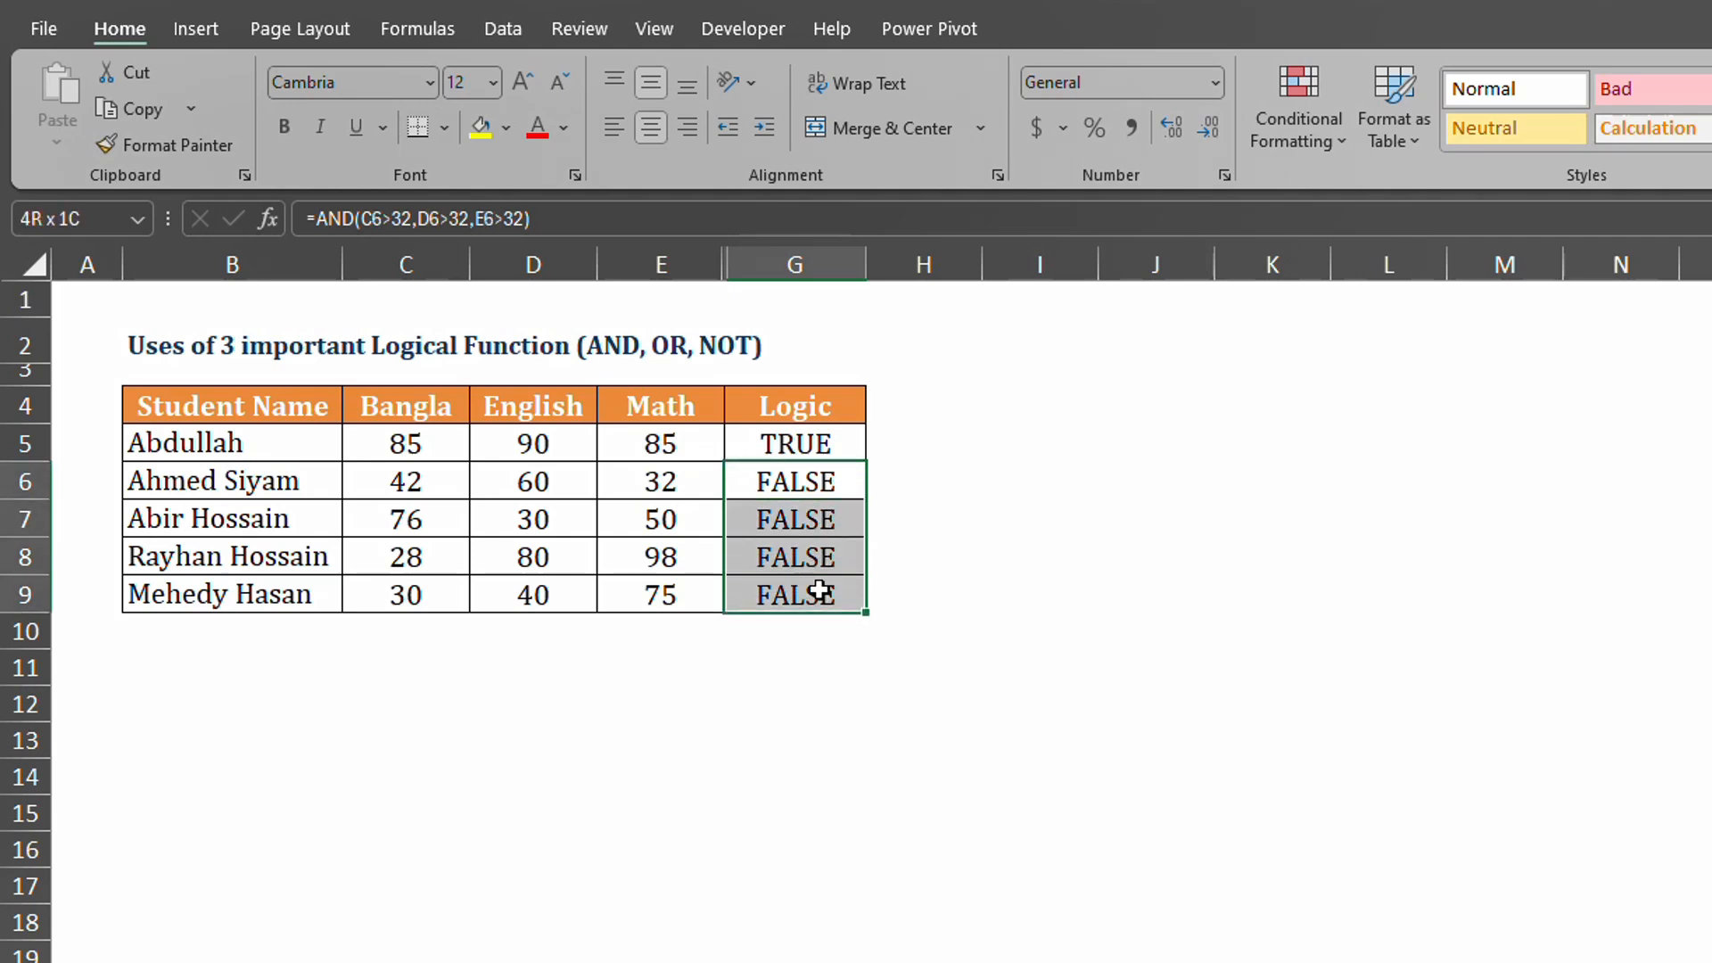
pyautogui.press('Delete')
pyautogui.write('=or')
pyautogui.press('Tab')
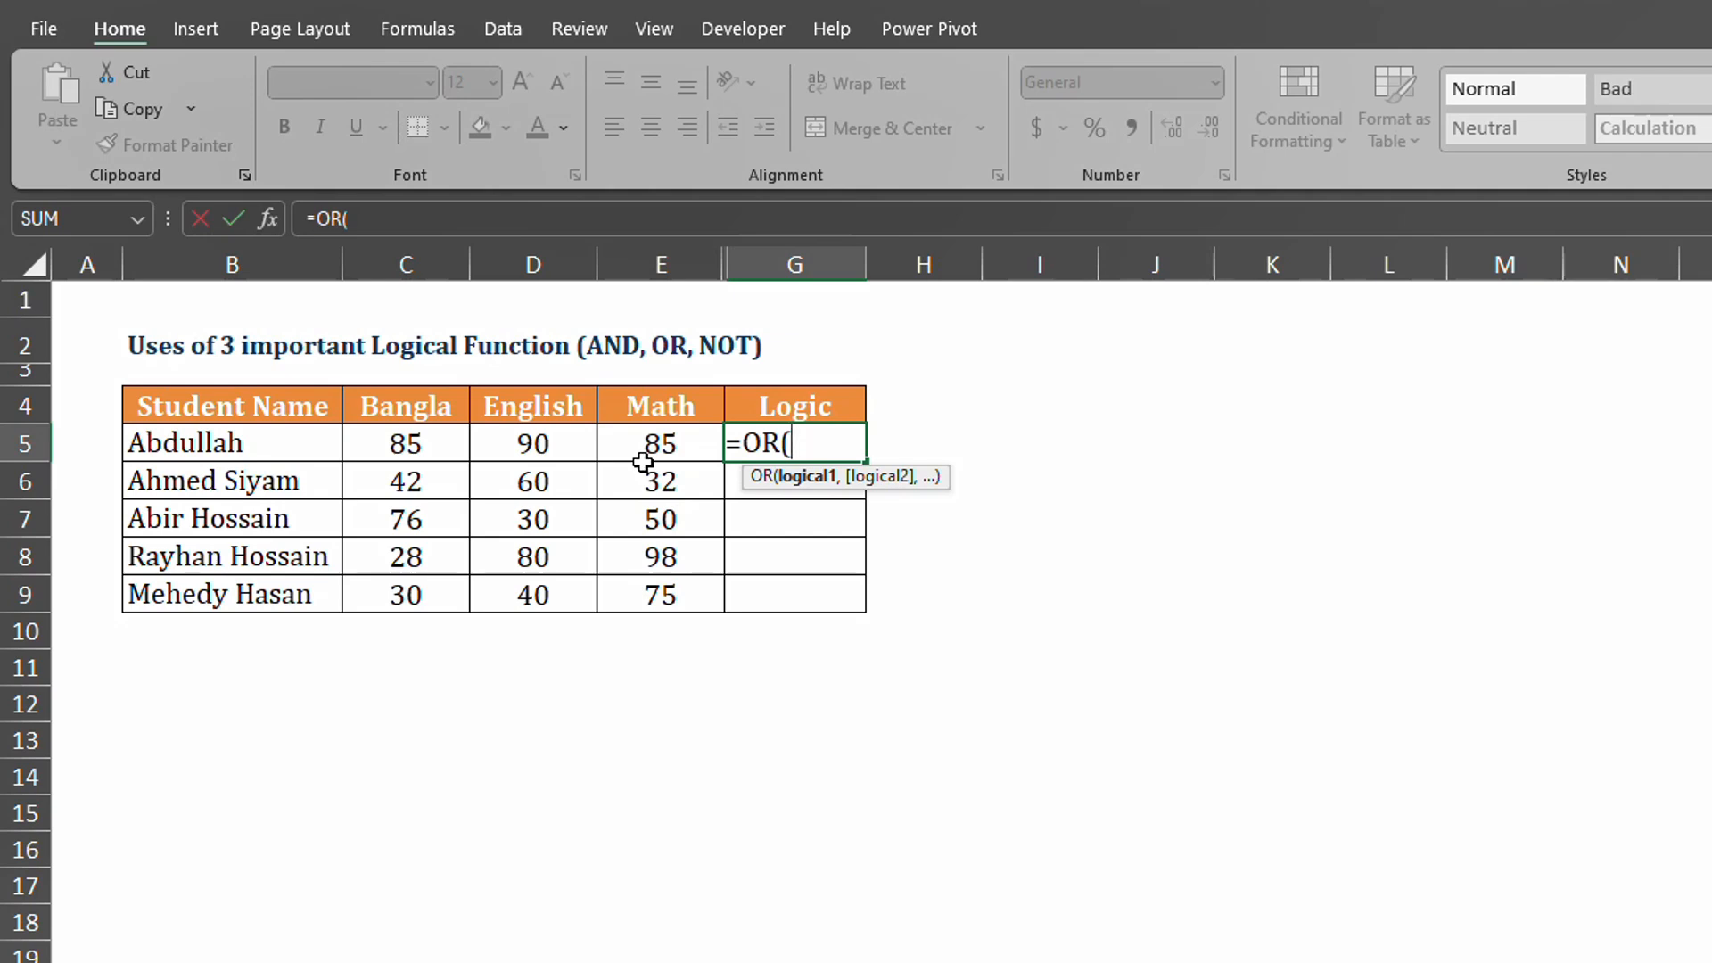
pyautogui.click(397, 446)
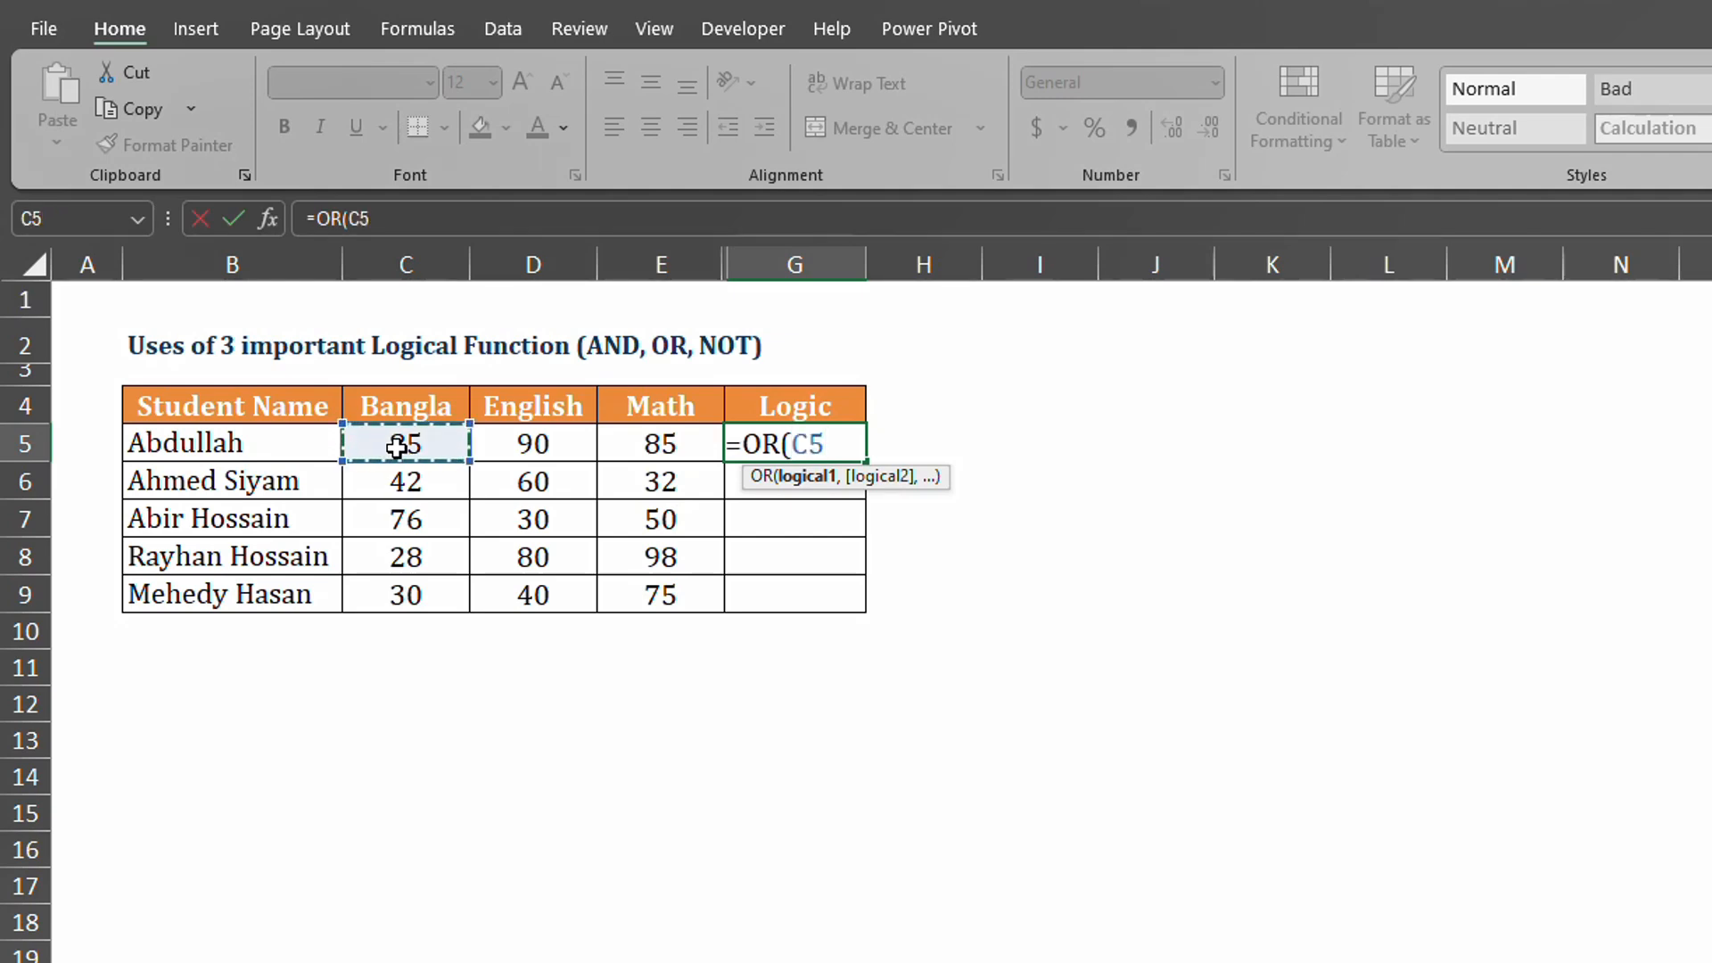
pyautogui.write('>=33')
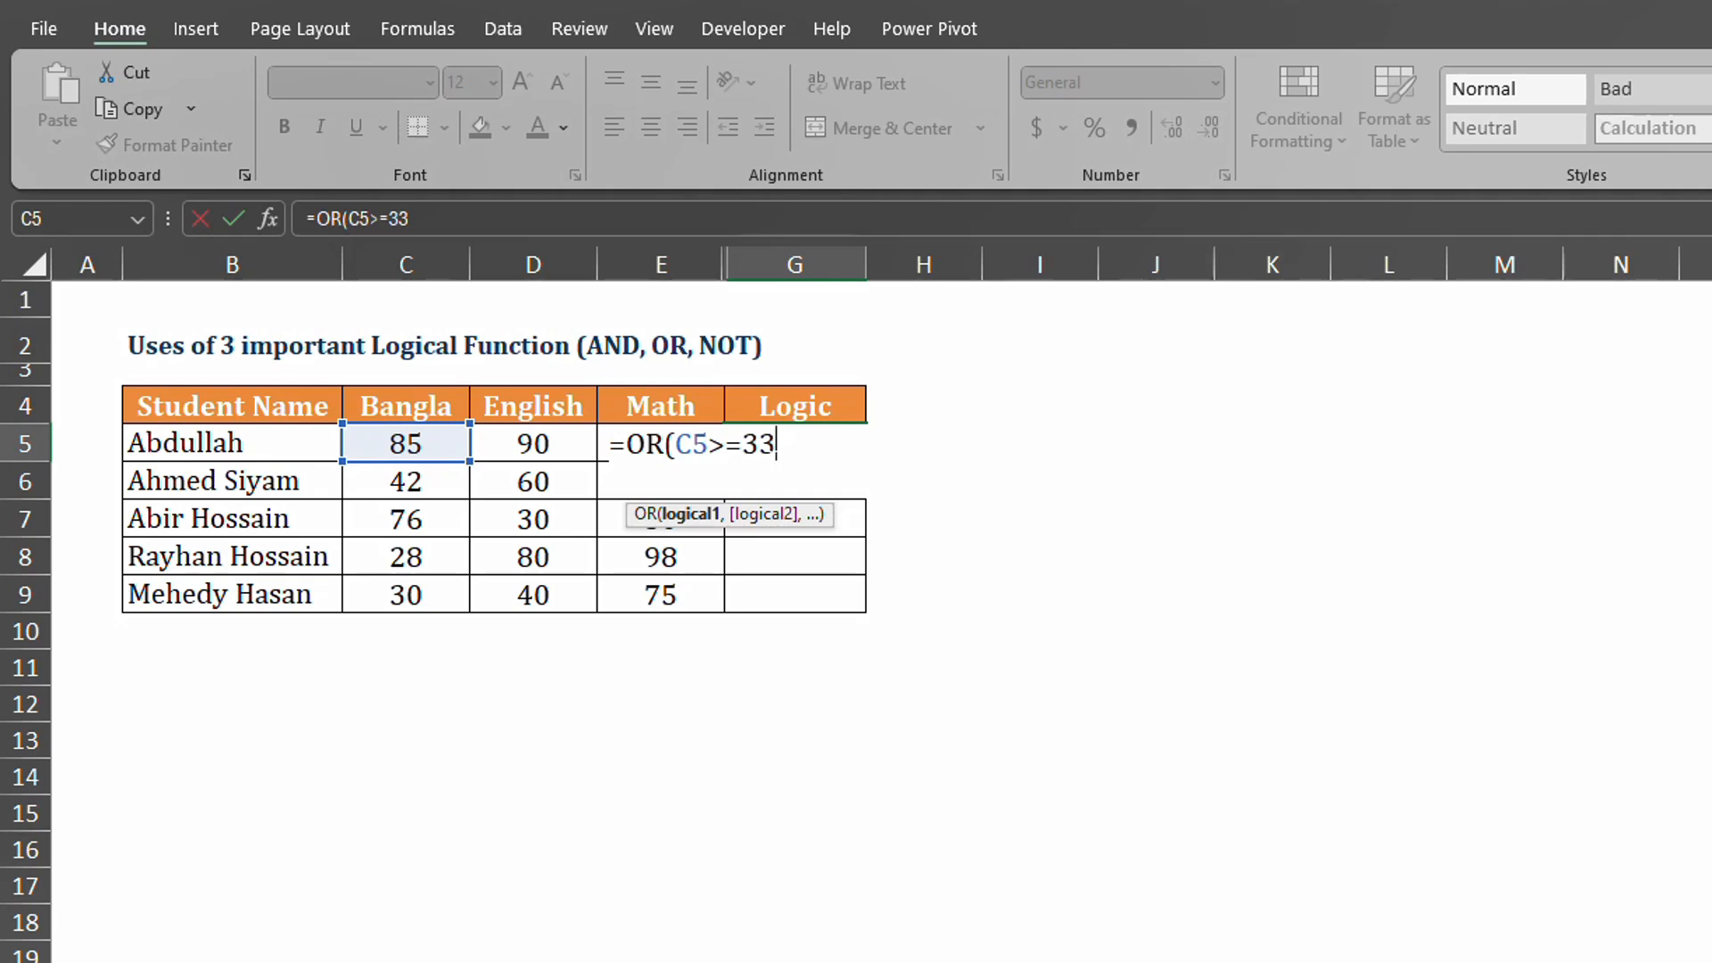
pyautogui.write(',')
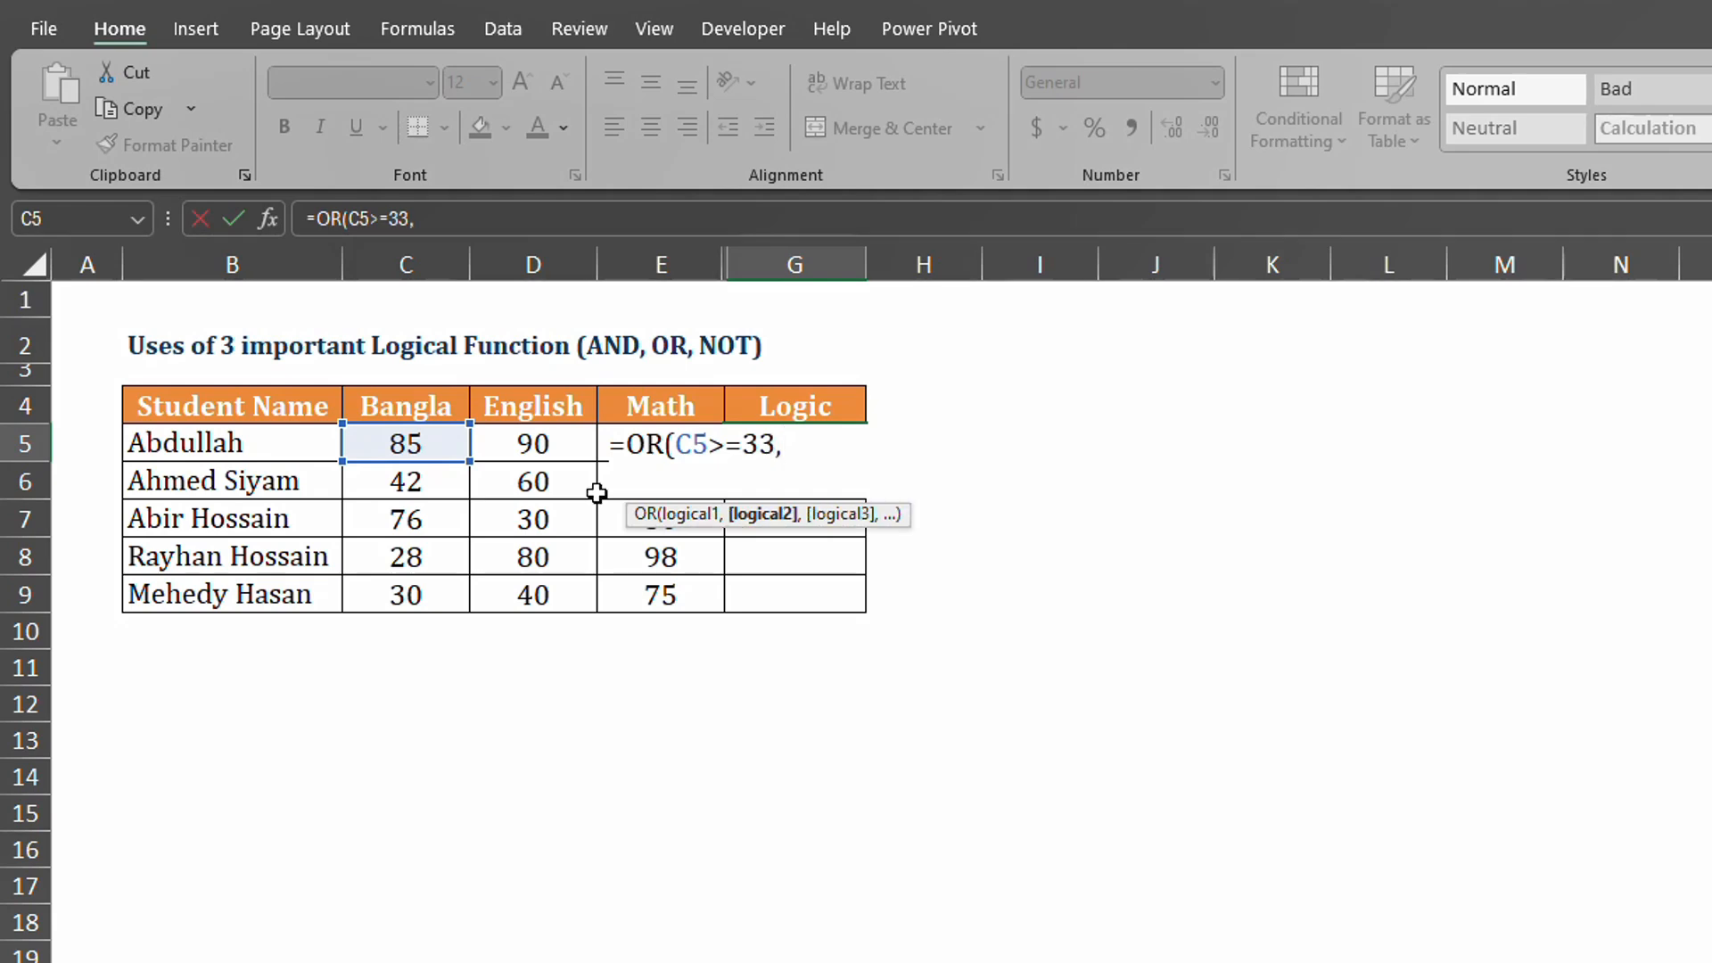
pyautogui.click(533, 444)
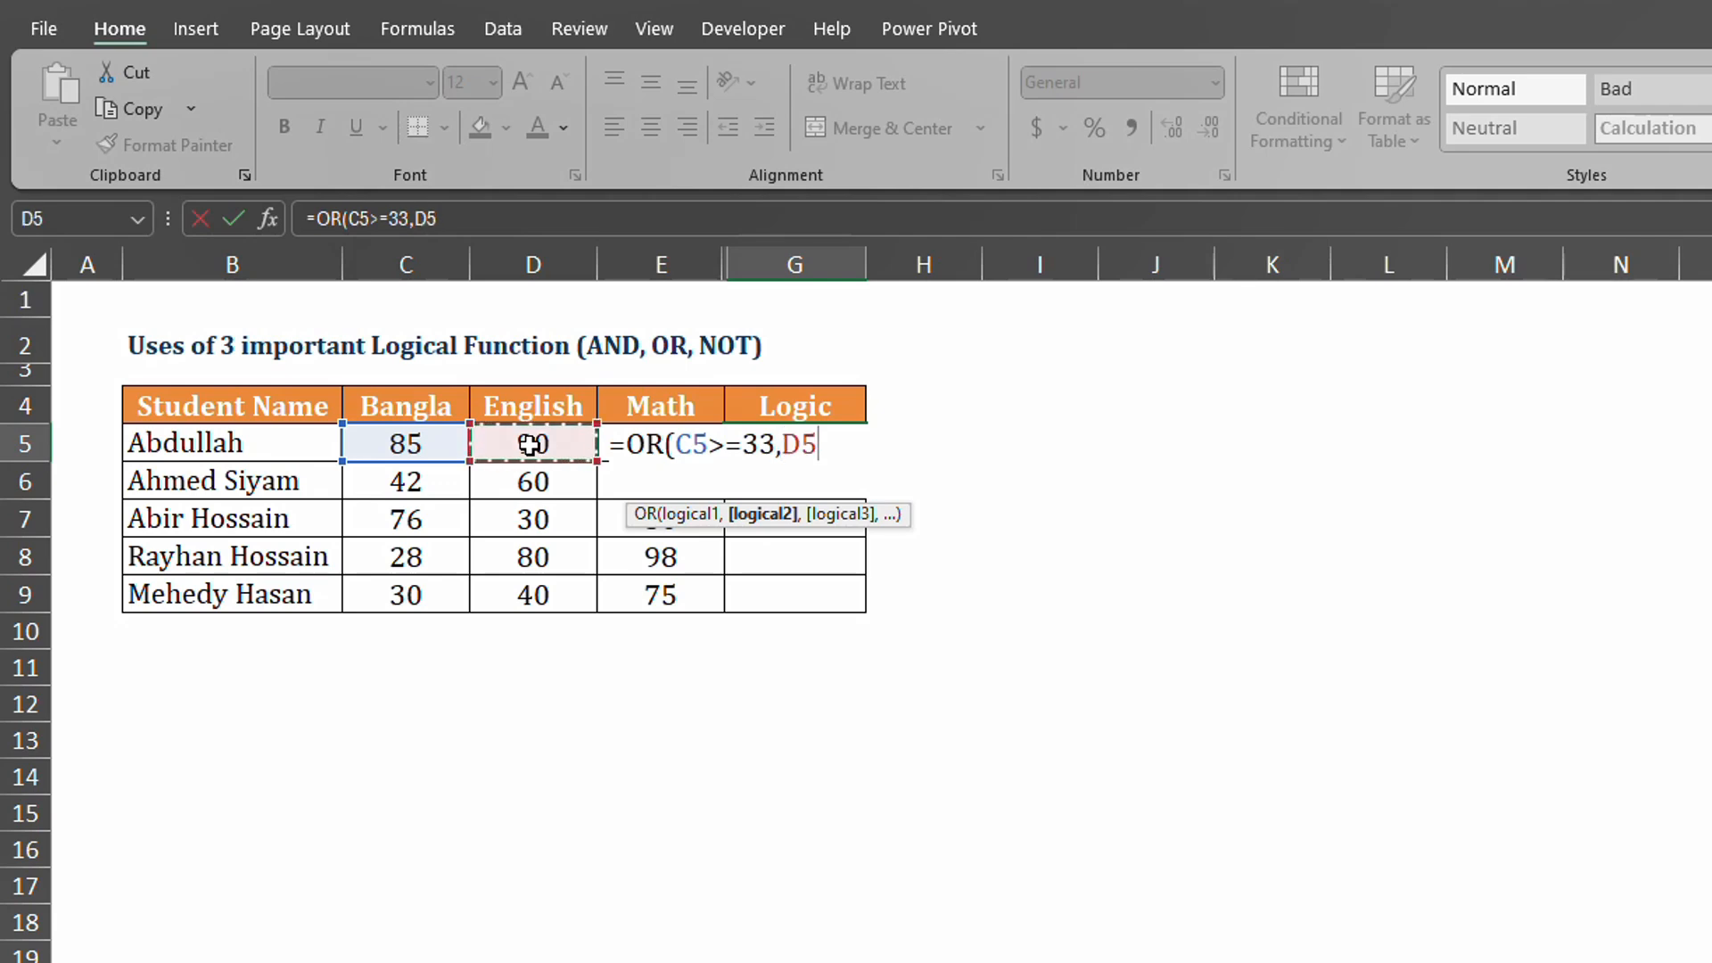
pyautogui.write('>=33')
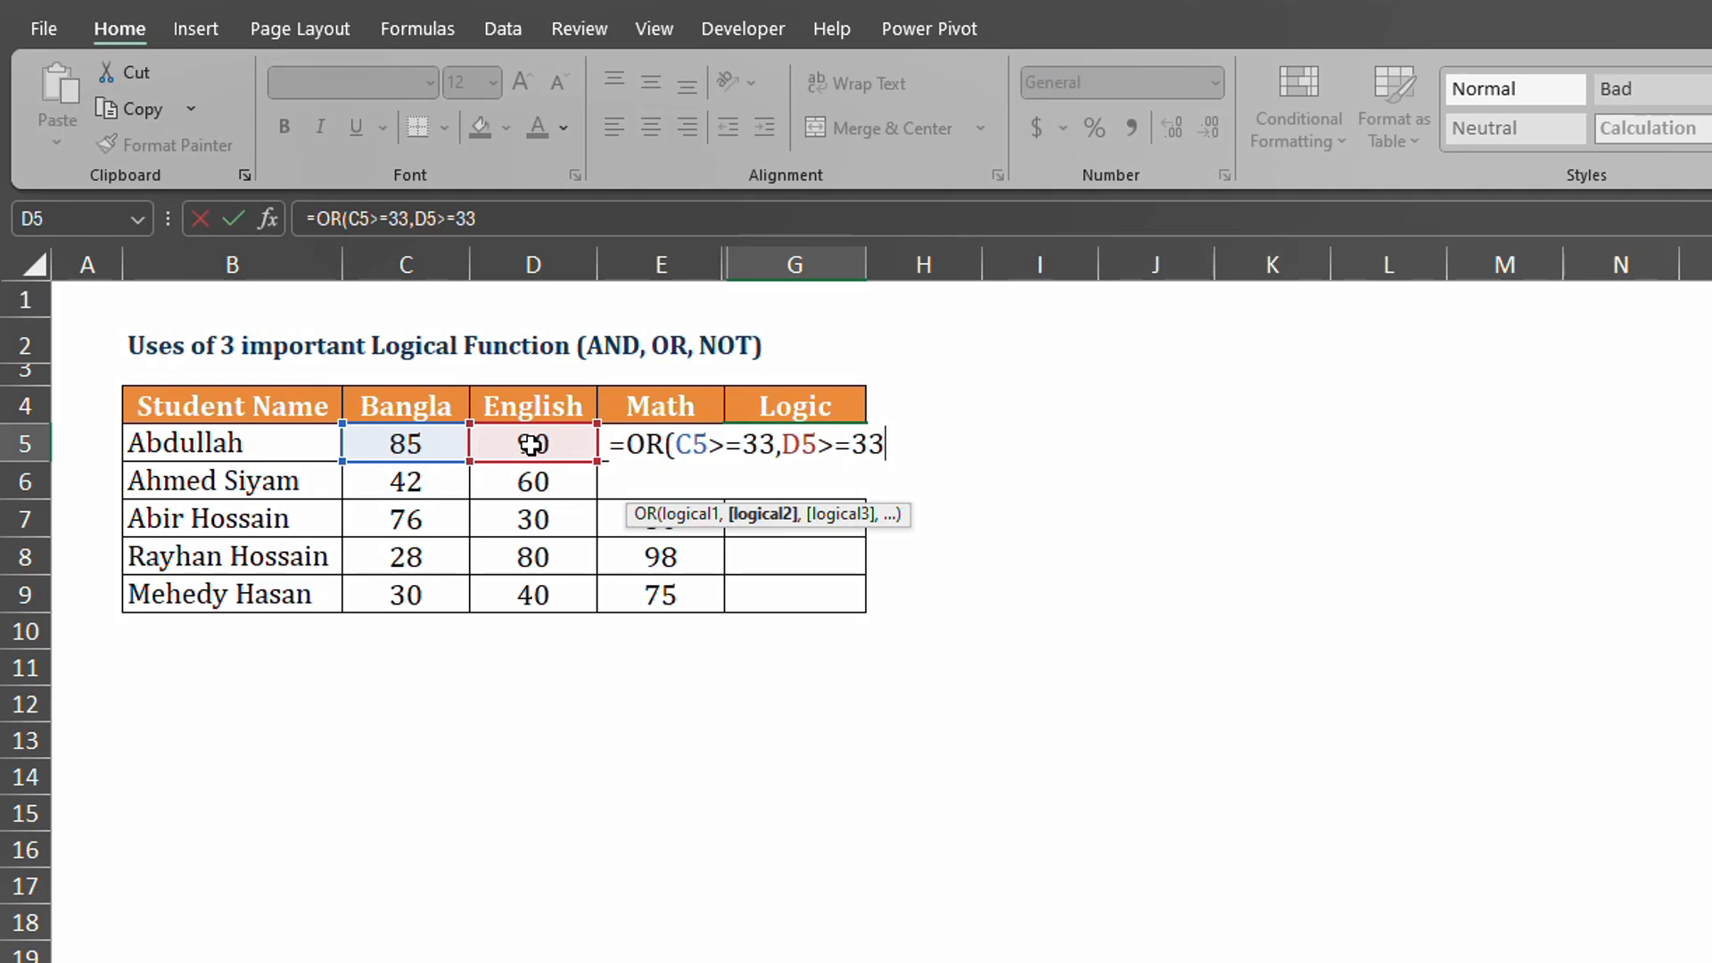
pyautogui.write(',')
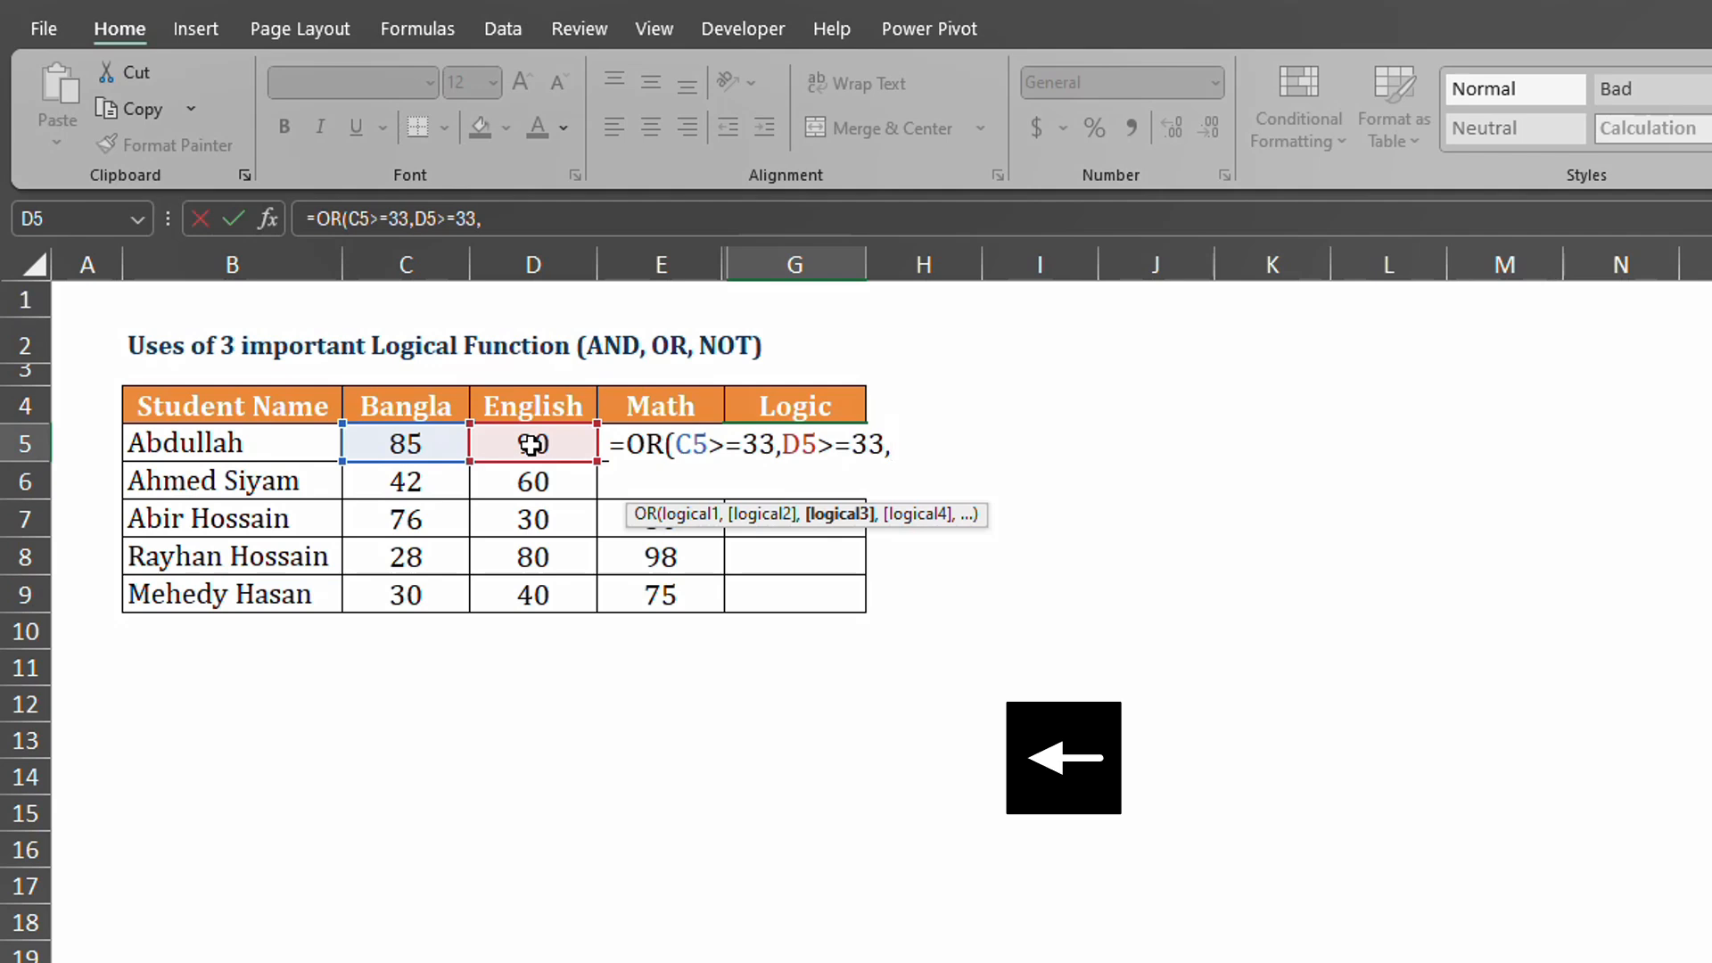
pyautogui.press('Left')
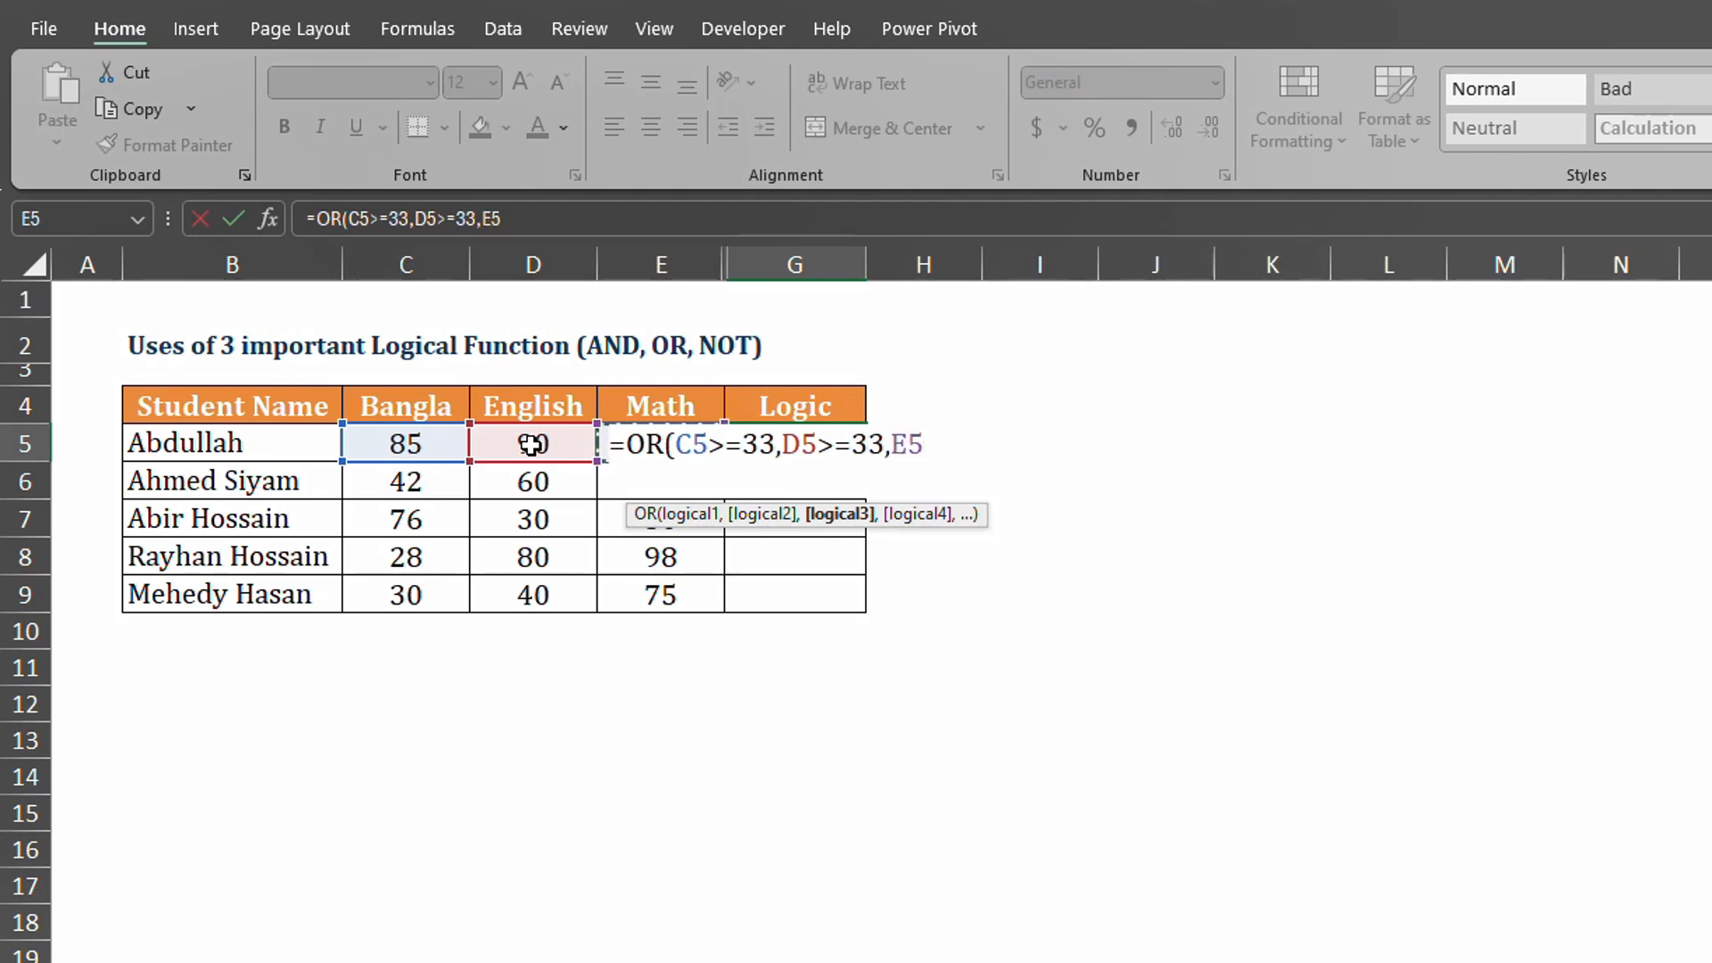
pyautogui.write('>=33')
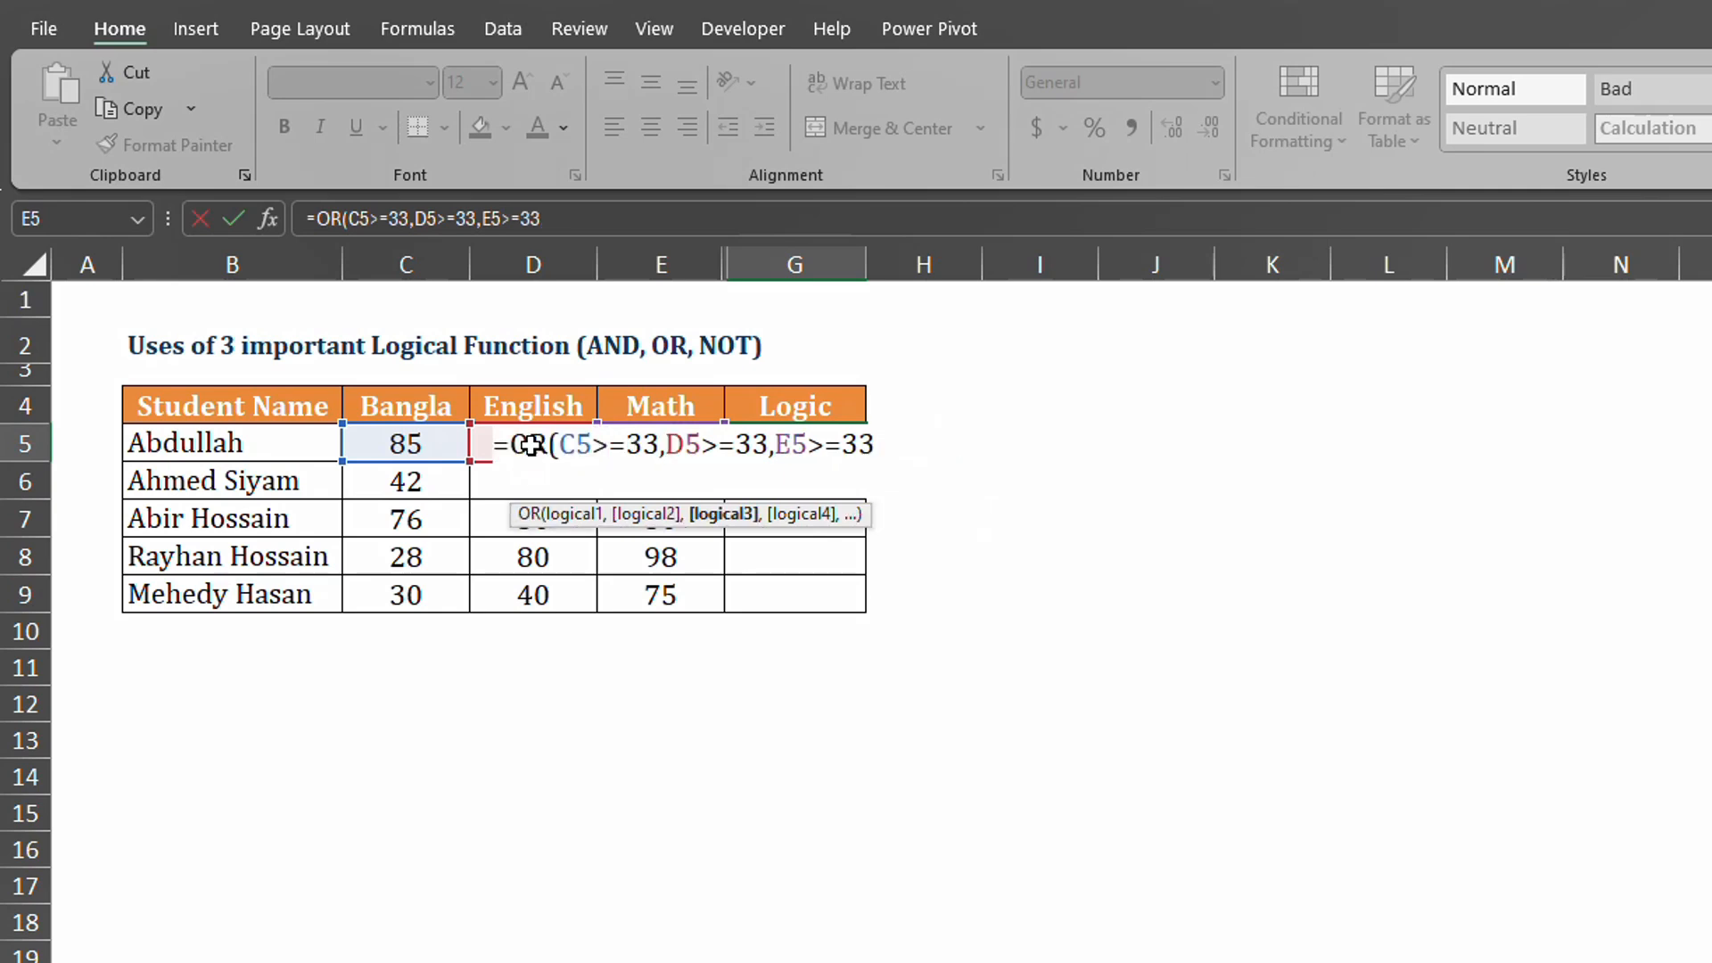
pyautogui.write(')')
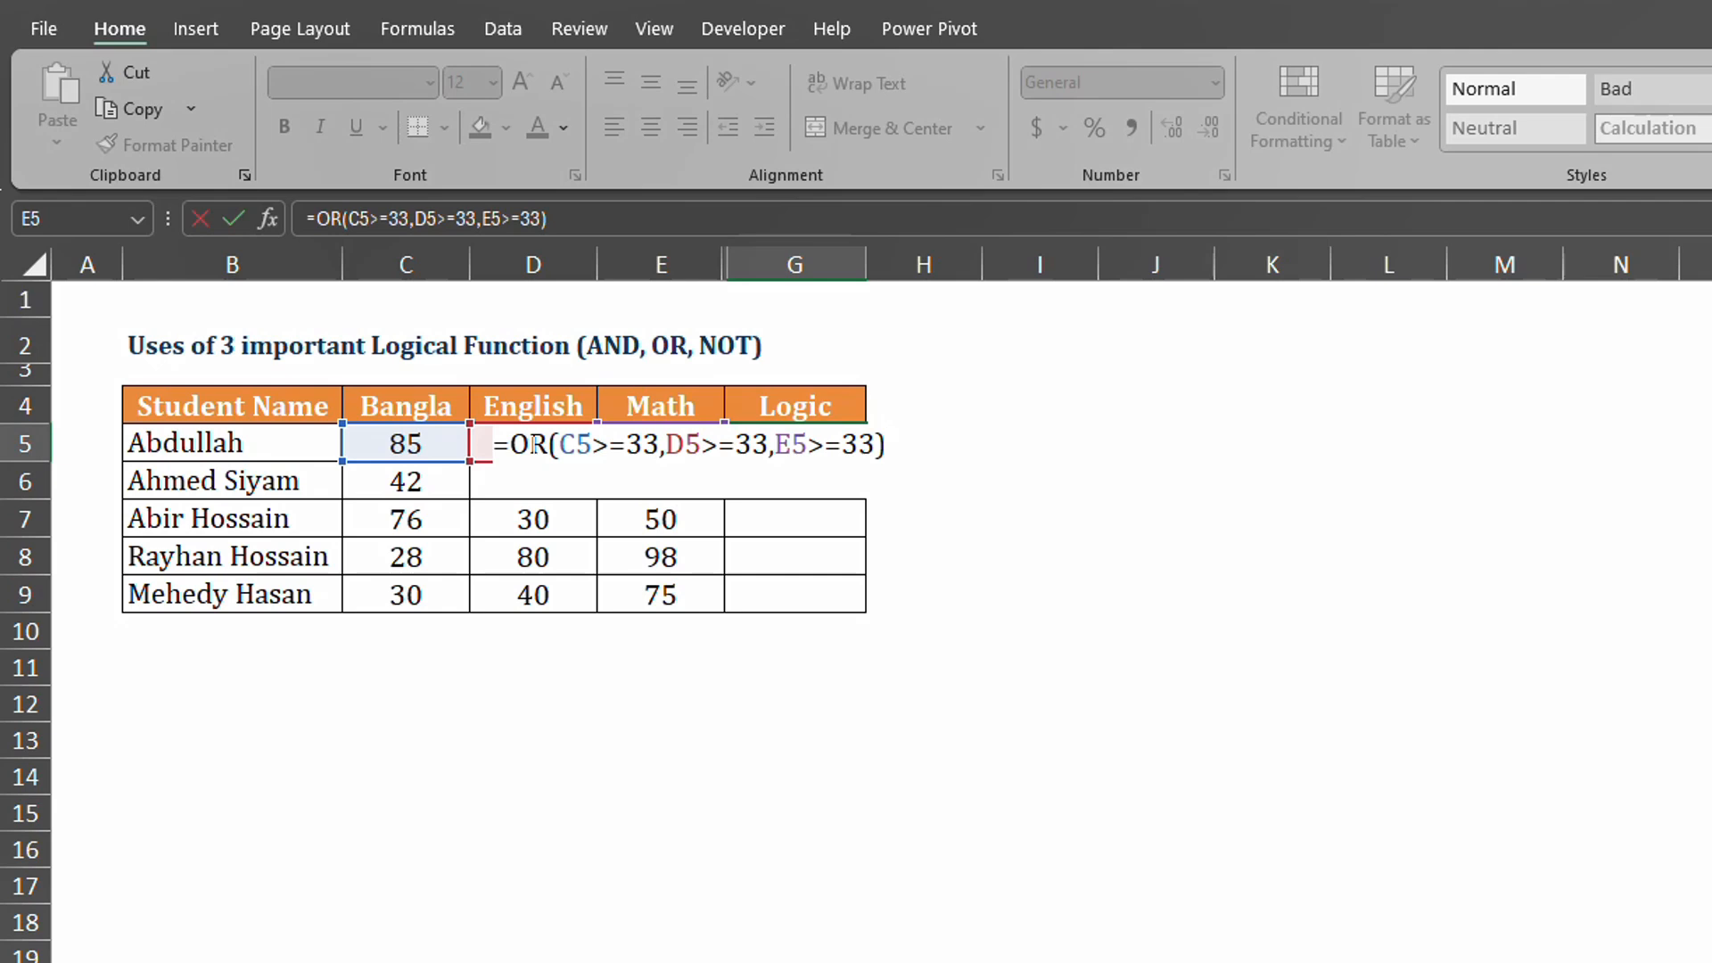
pyautogui.press('Return')
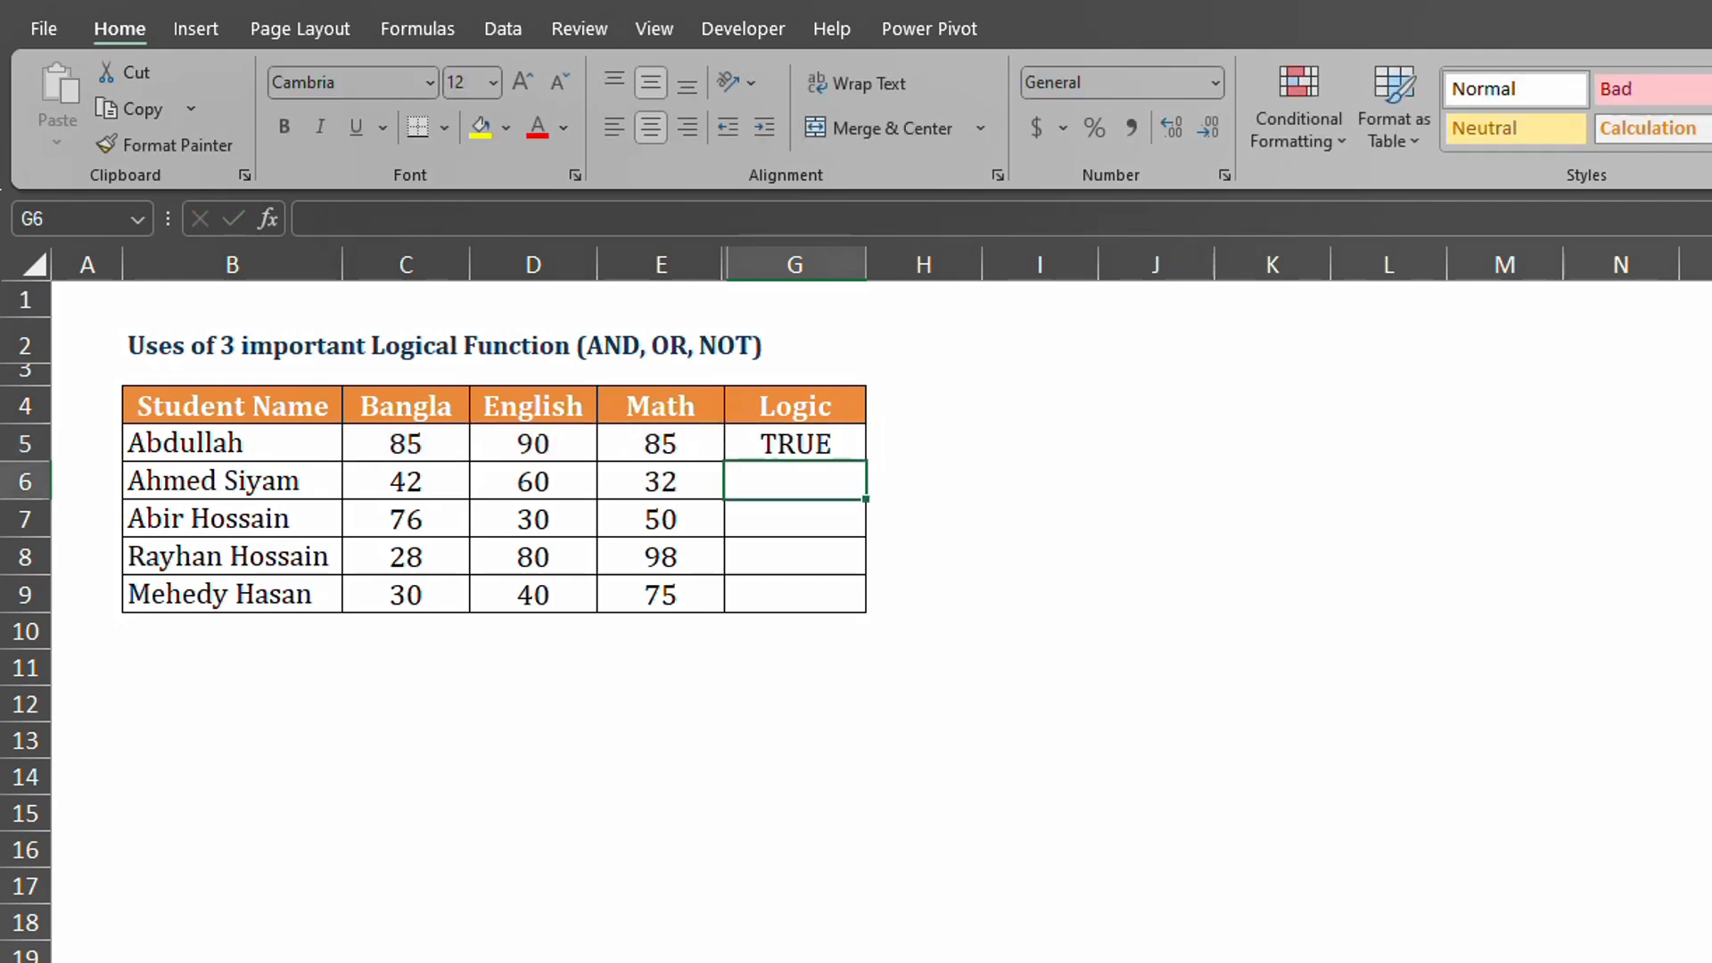
# Step: Compare the Bangla, English and Math marks in C5:E5 with the OR result in G5
pyautogui.click(667, 444)
pyautogui.click(403, 444)
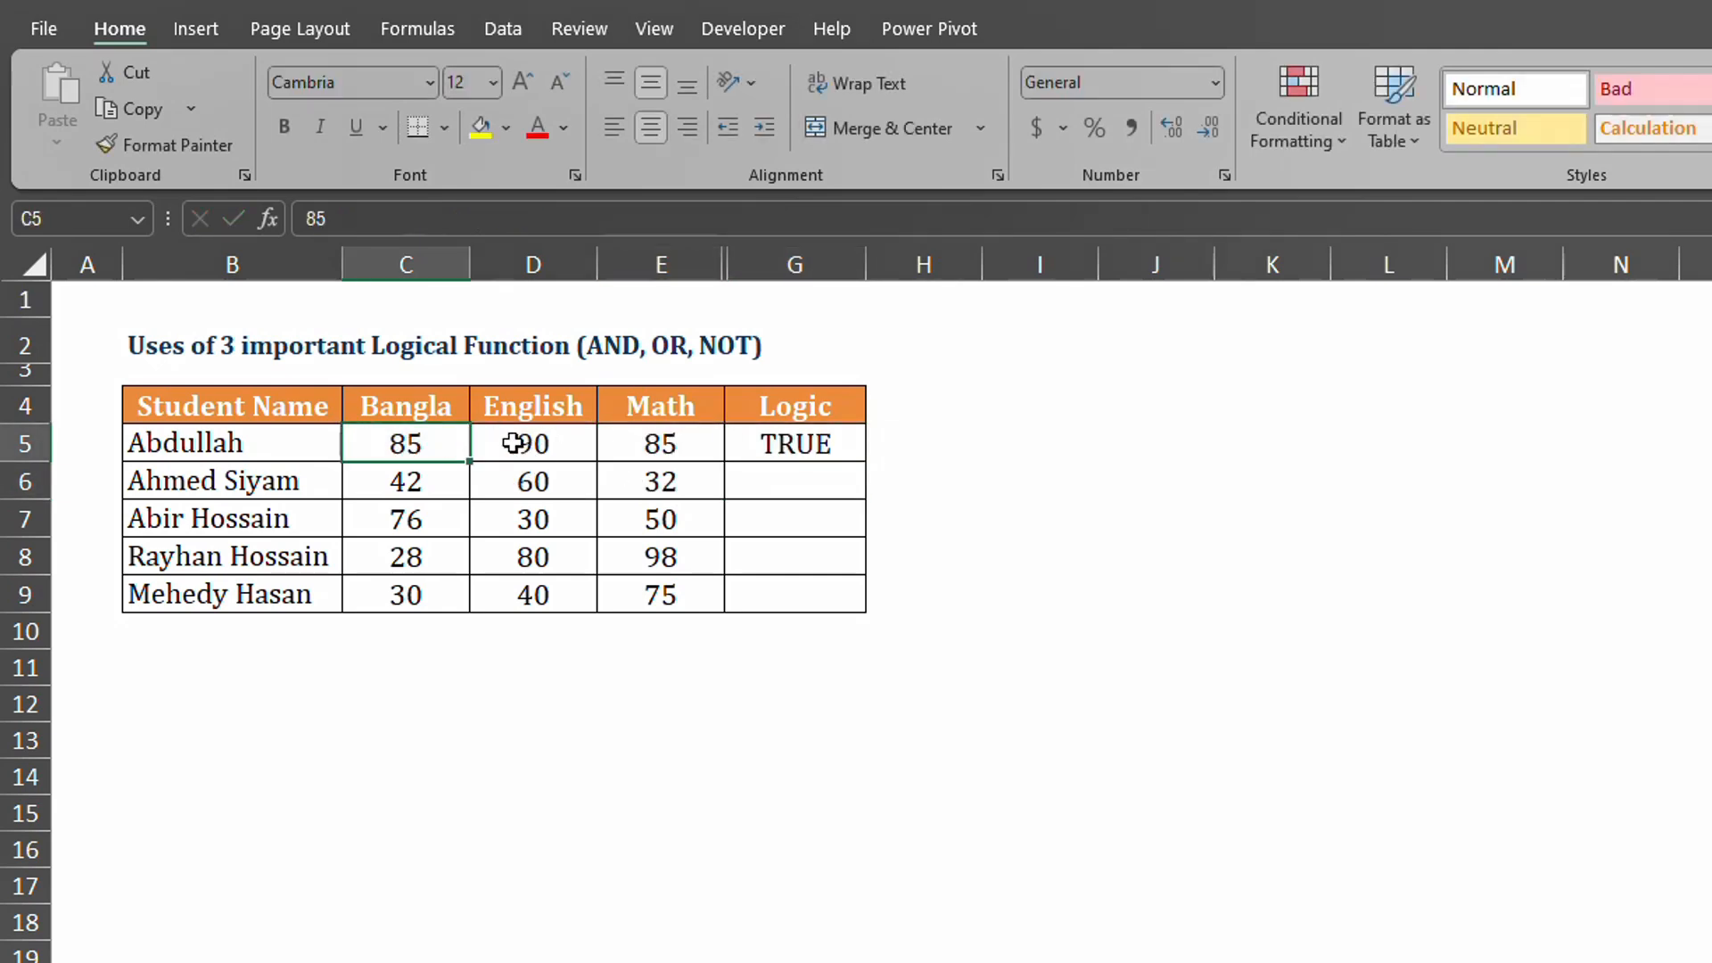
pyautogui.click(513, 443)
pyautogui.click(673, 442)
pyautogui.click(413, 444)
pyautogui.click(505, 441)
pyautogui.click(660, 443)
pyautogui.click(786, 446)
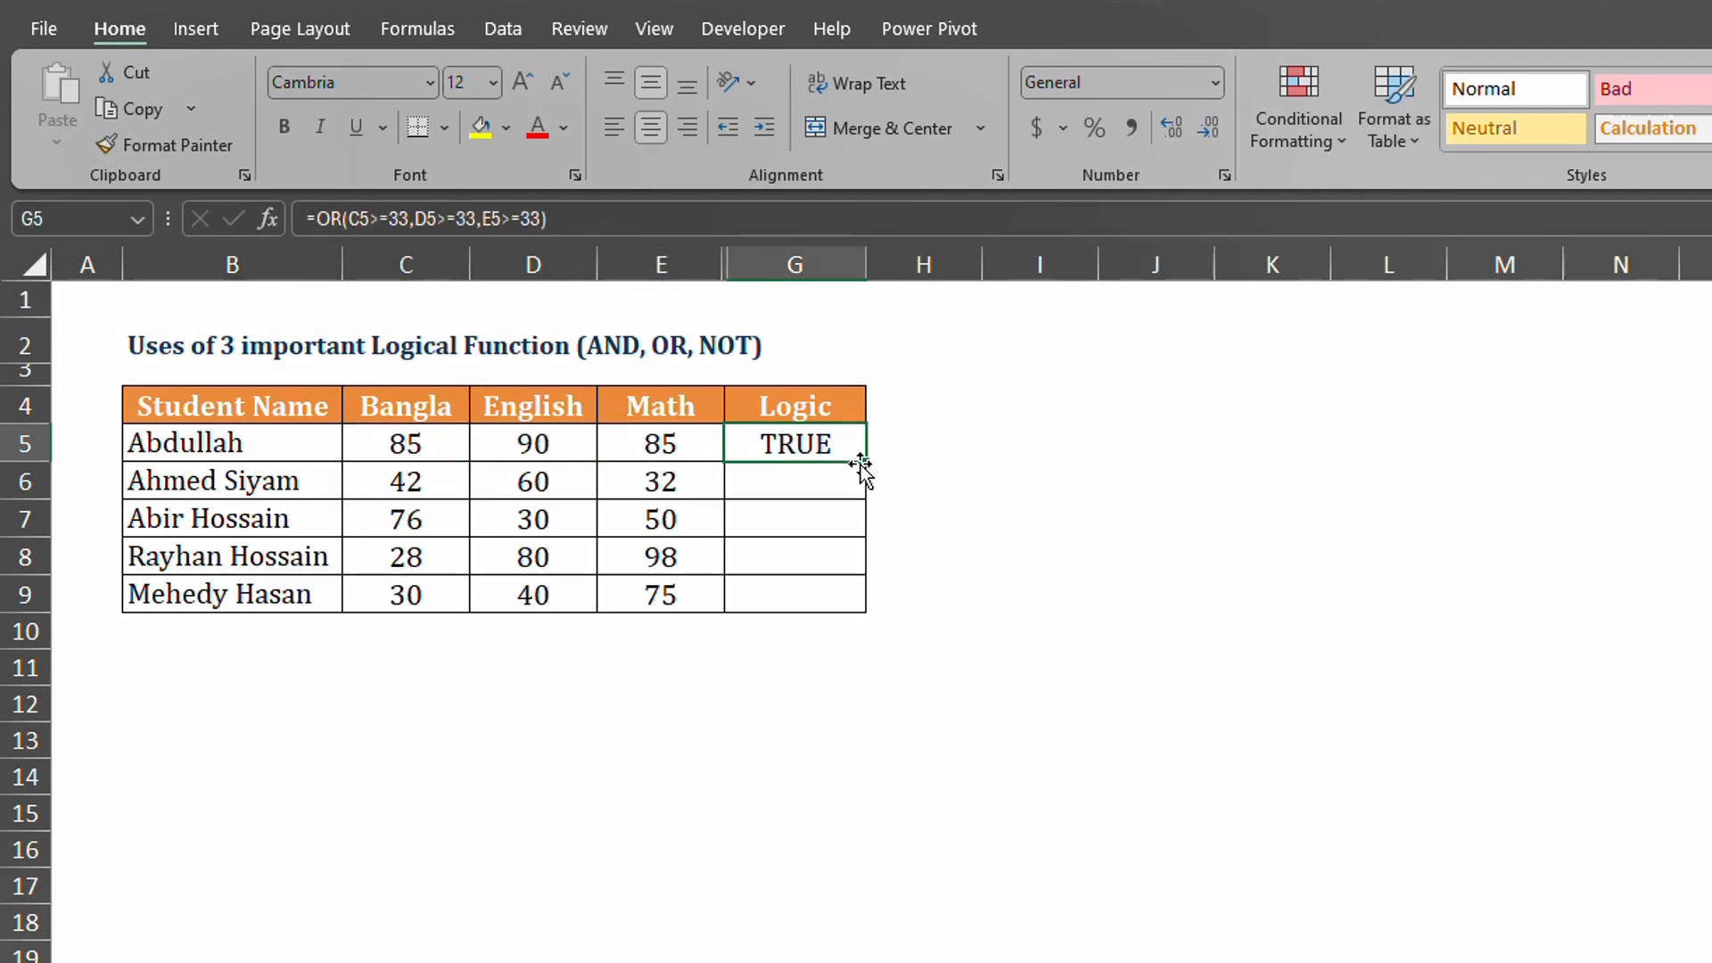
pyautogui.moveTo(699, 447); pyautogui.dragTo(428, 450)
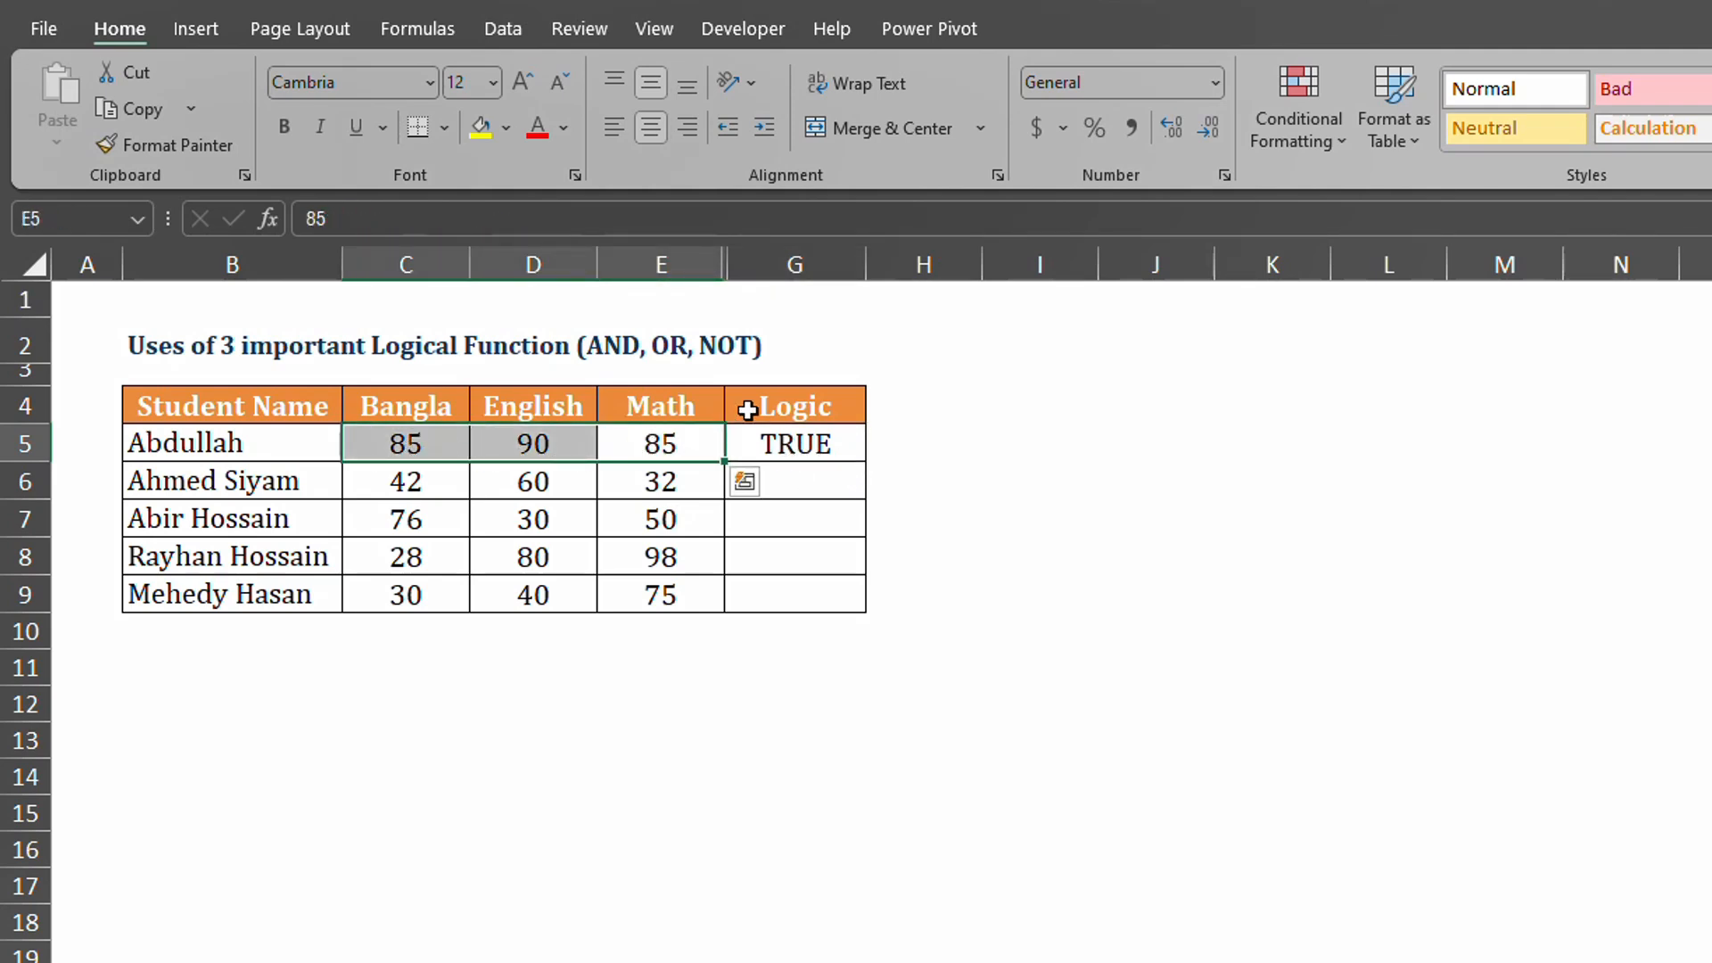
# Step: Fill the OR formula from G5 down through G9 for the remaining students
pyautogui.click(805, 445)
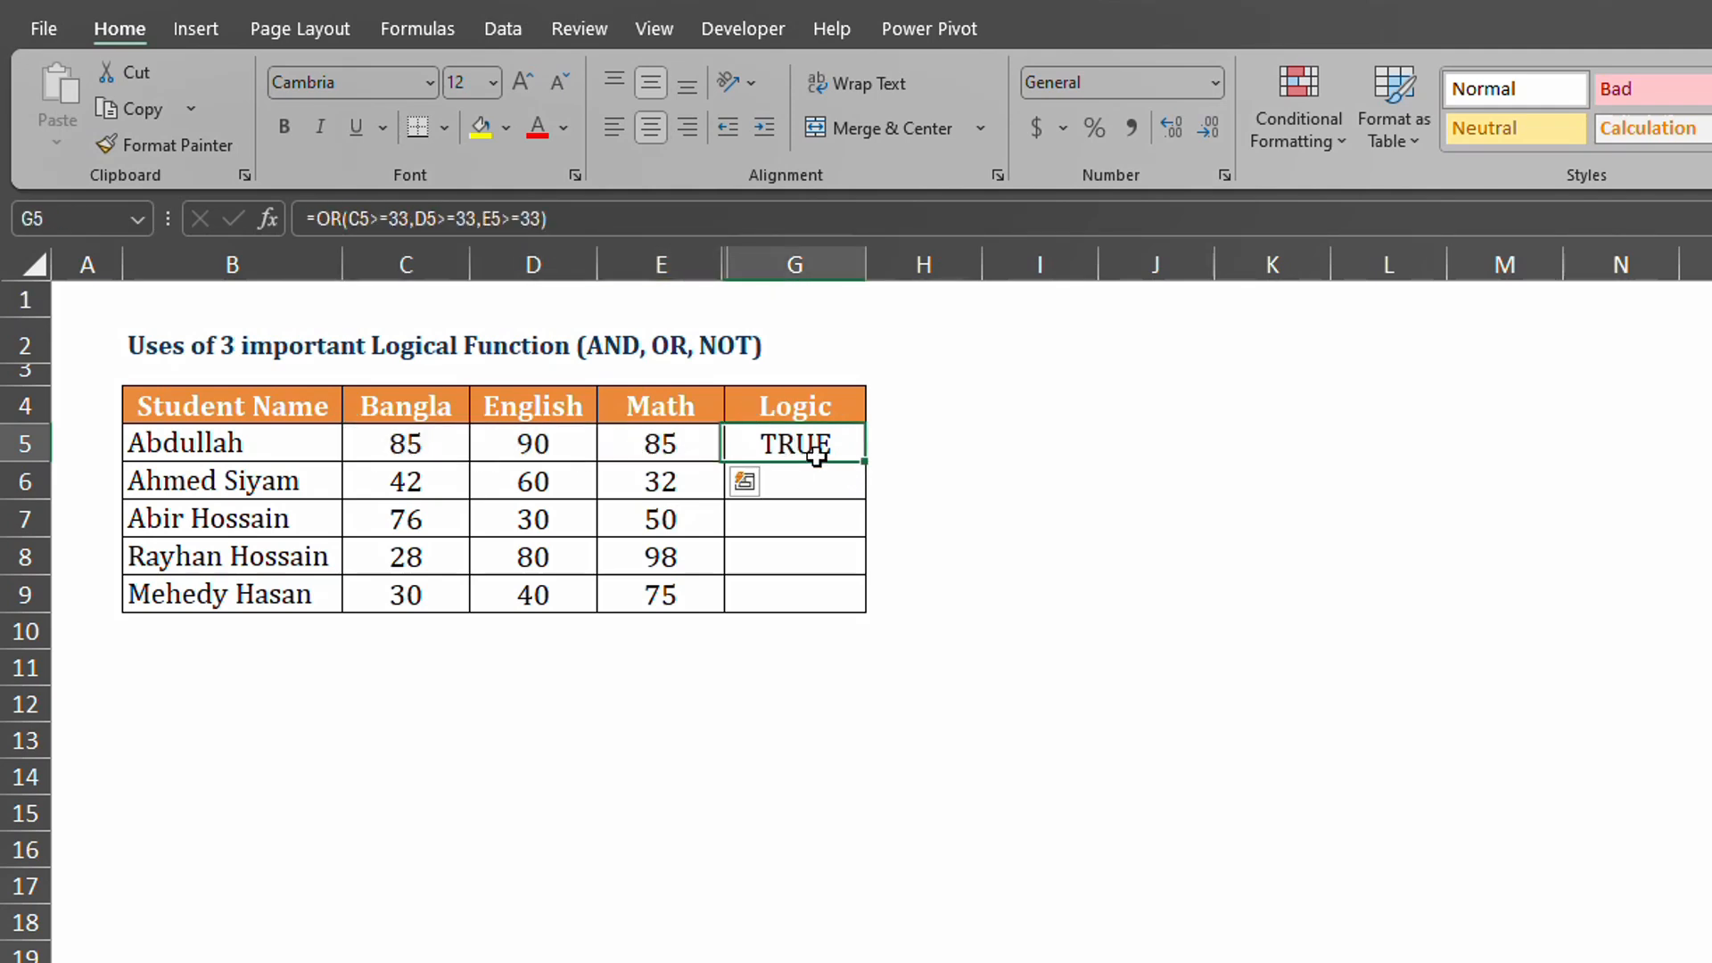
pyautogui.doubleClick(865, 458)
pyautogui.click(849, 591)
pyautogui.click(834, 533)
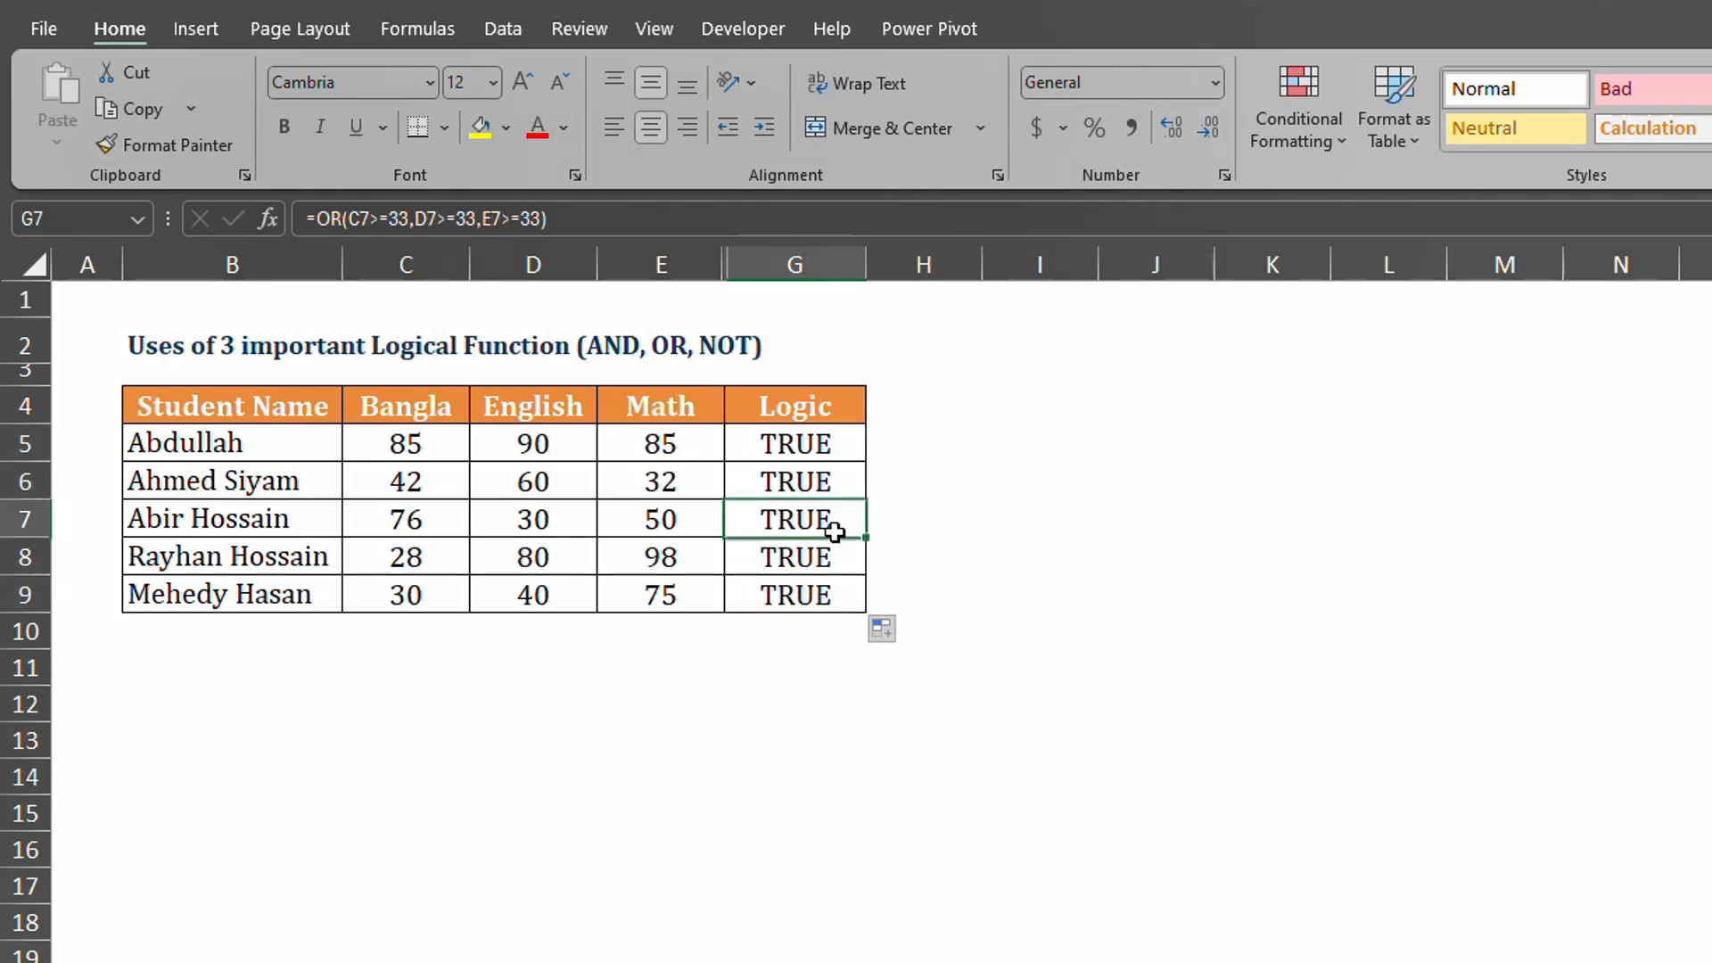
pyautogui.press('Up')
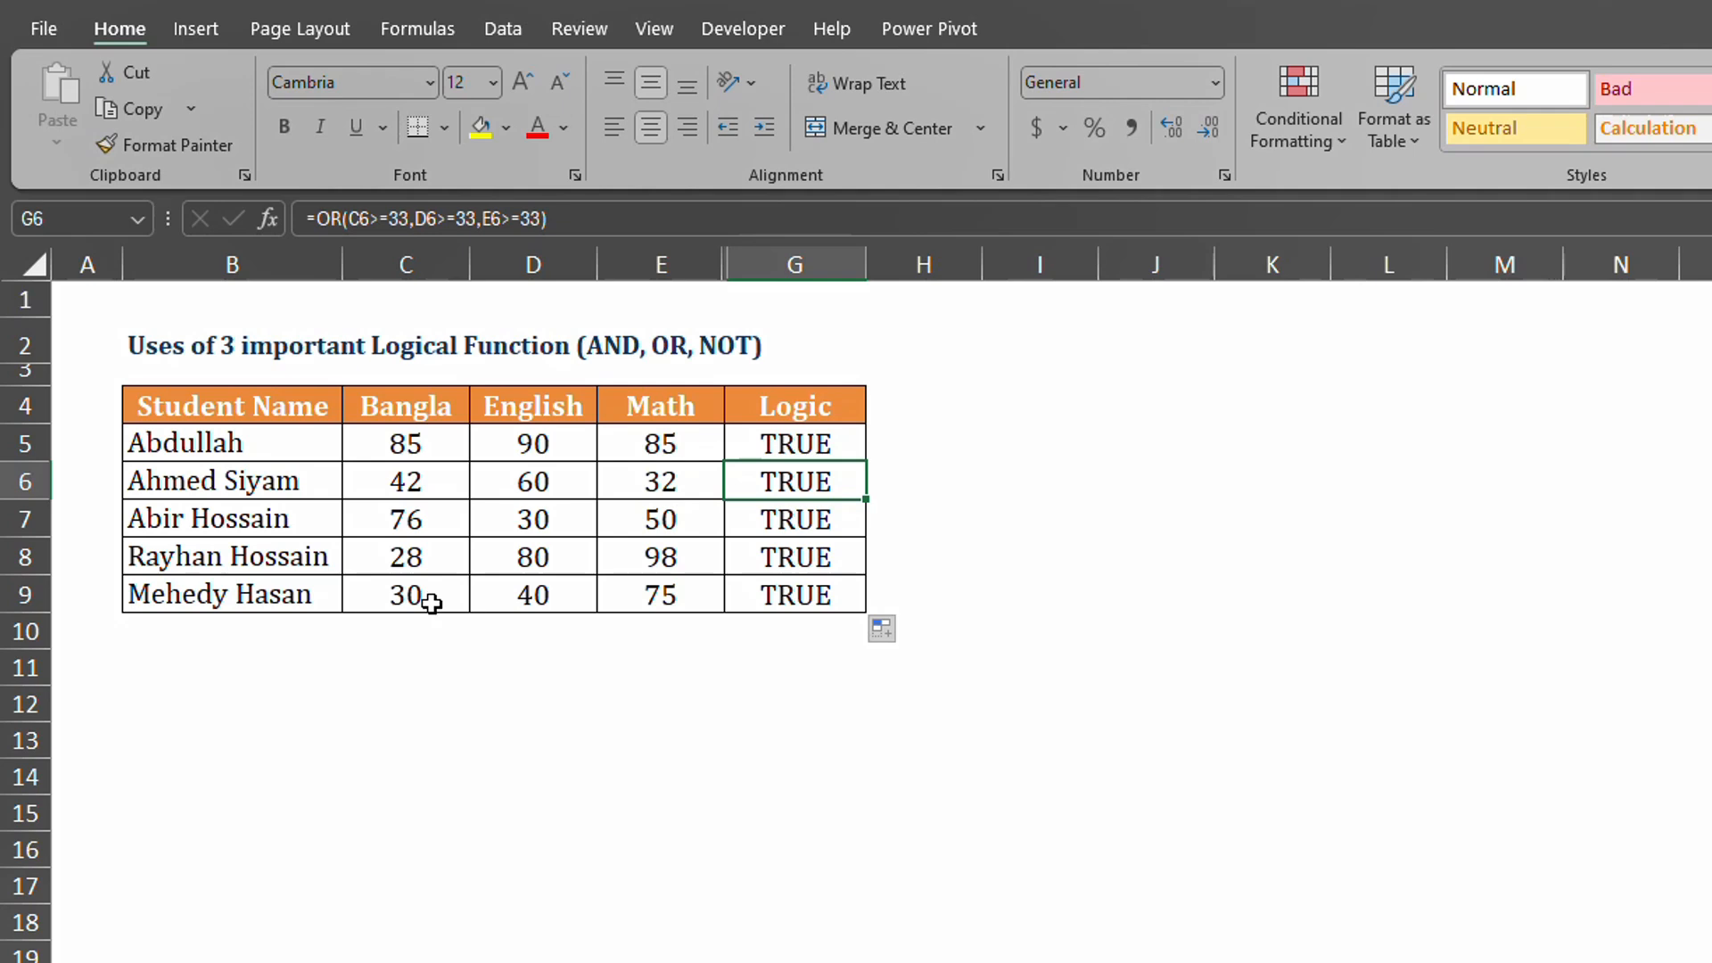
# Step: Set the English mark in D8 to 30 and the Math mark in E8 to 25, then check G8
pyautogui.click(521, 560)
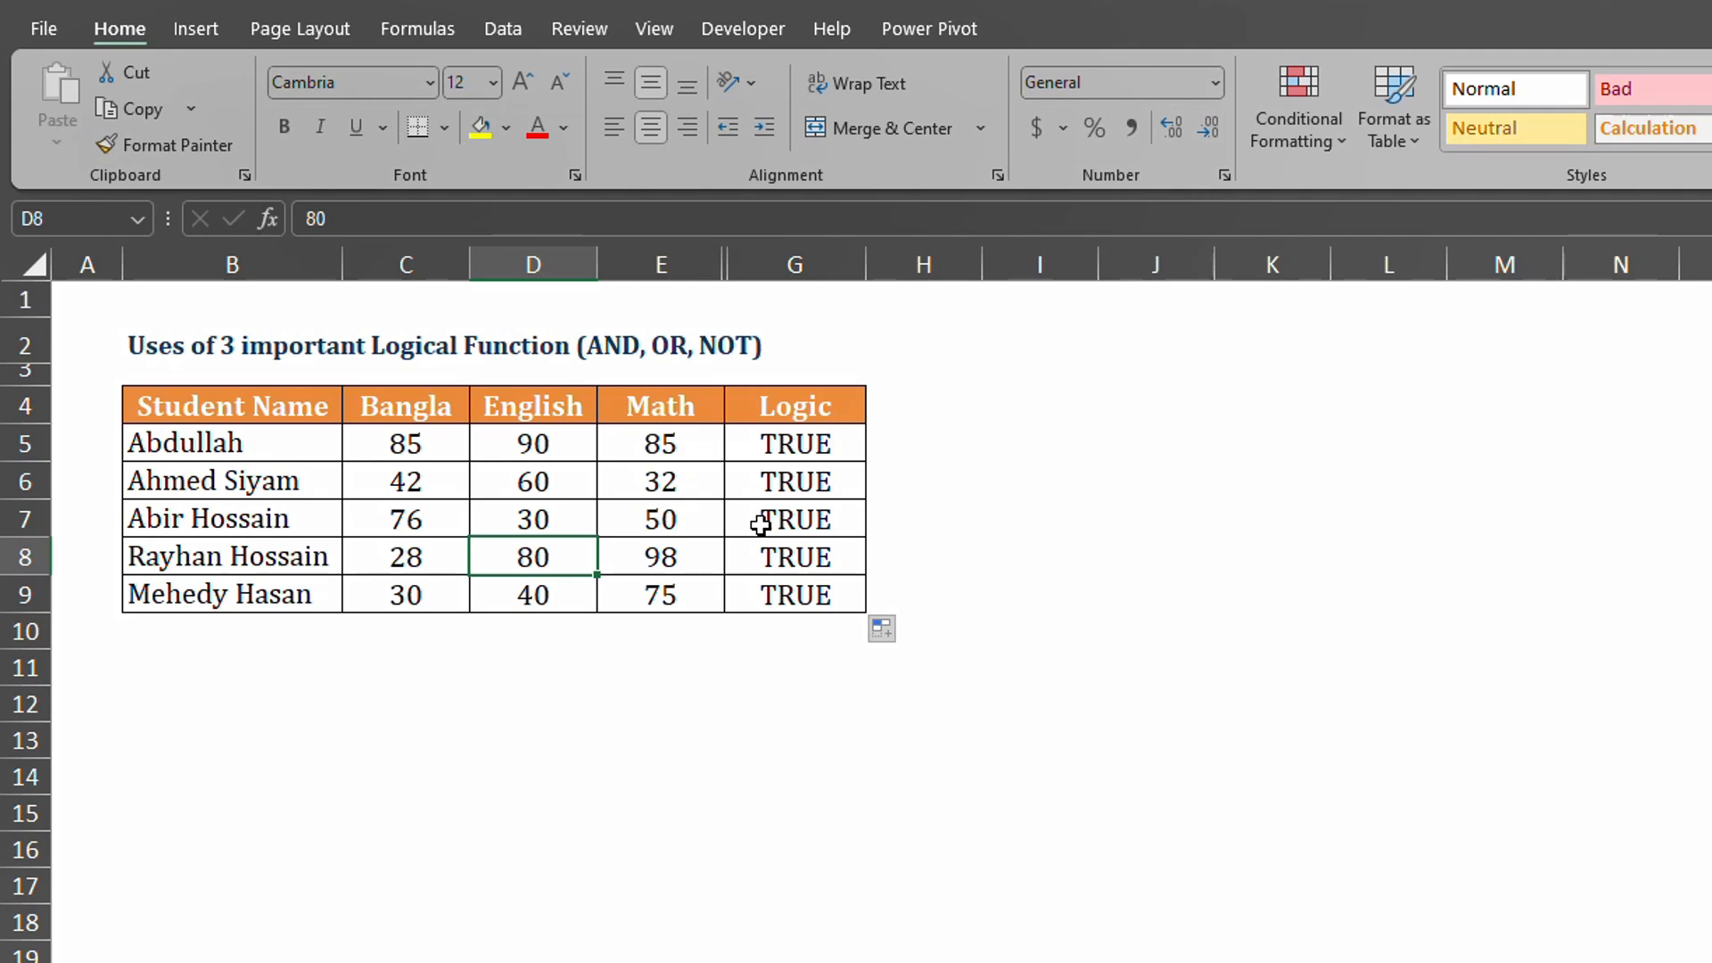
pyautogui.write('30')
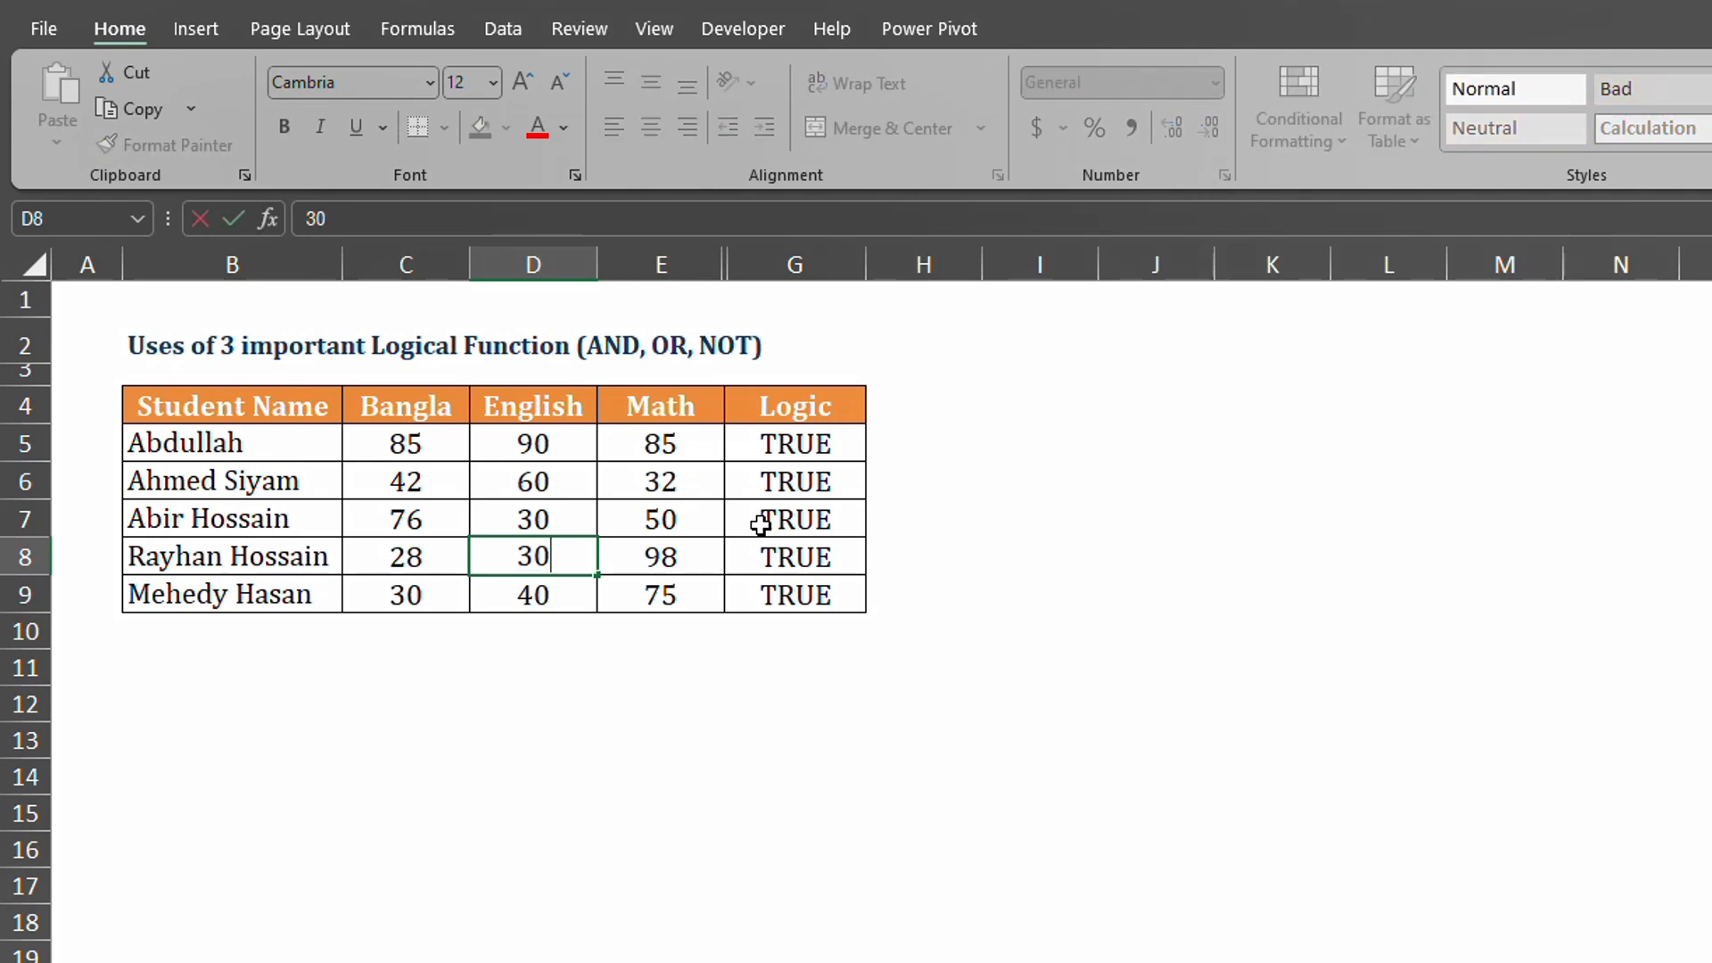
pyautogui.press('Tab')
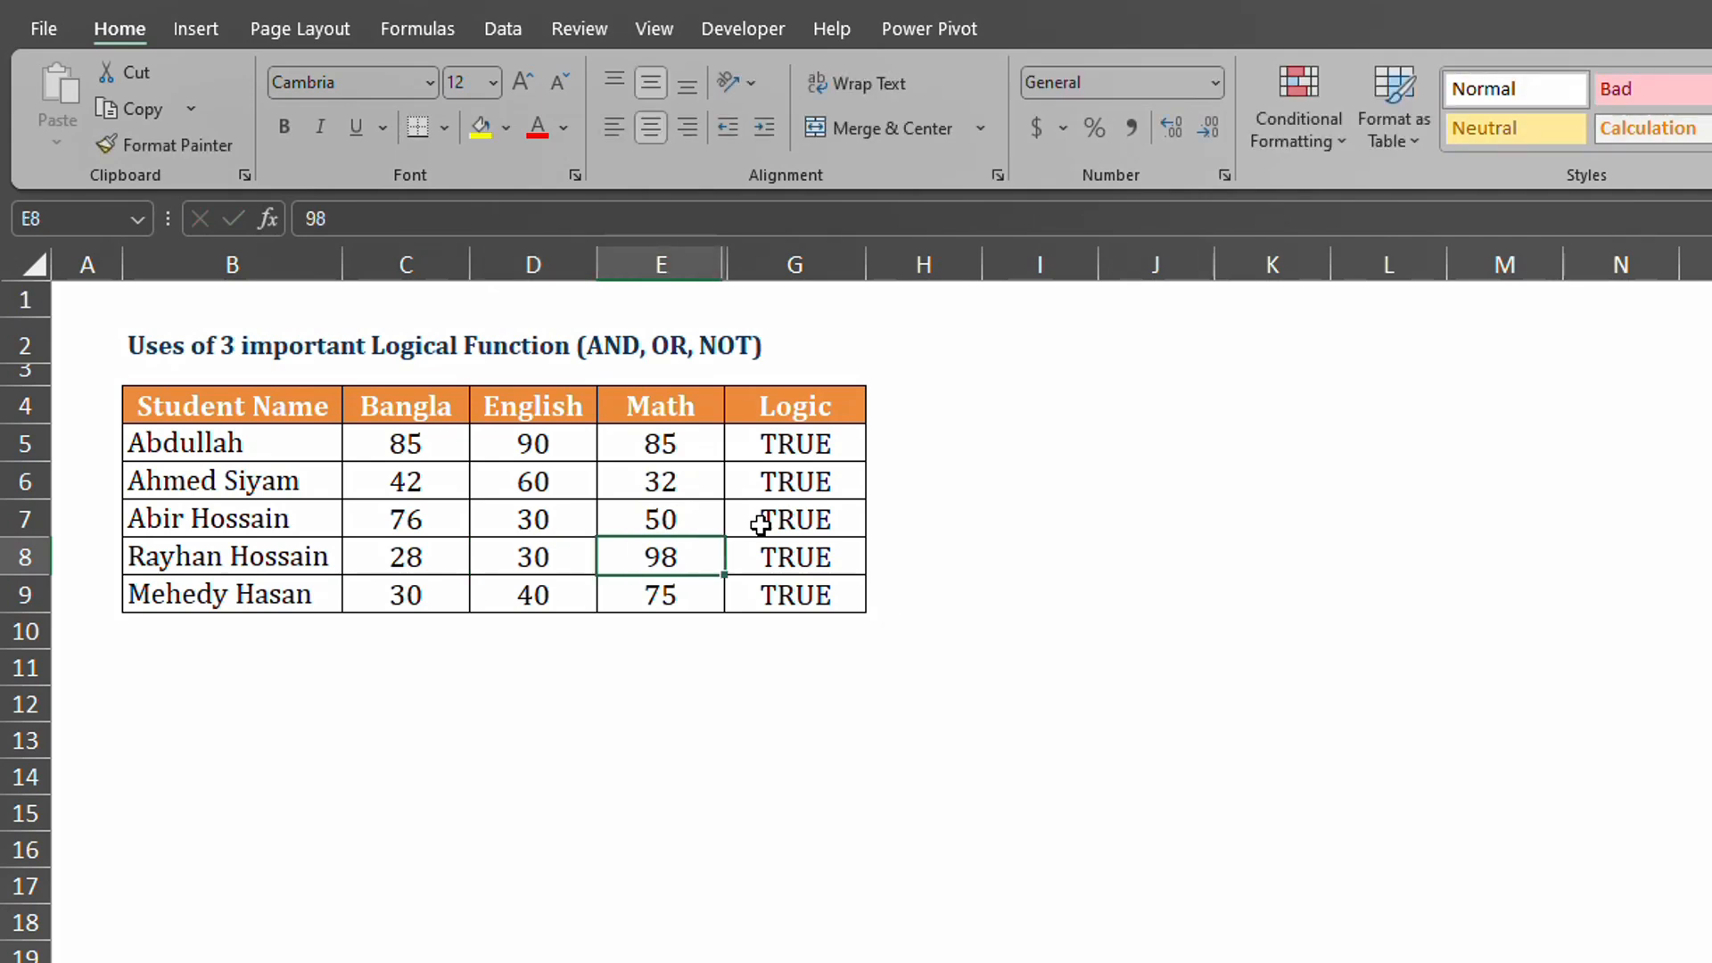
pyautogui.write('25')
pyautogui.press('Return')
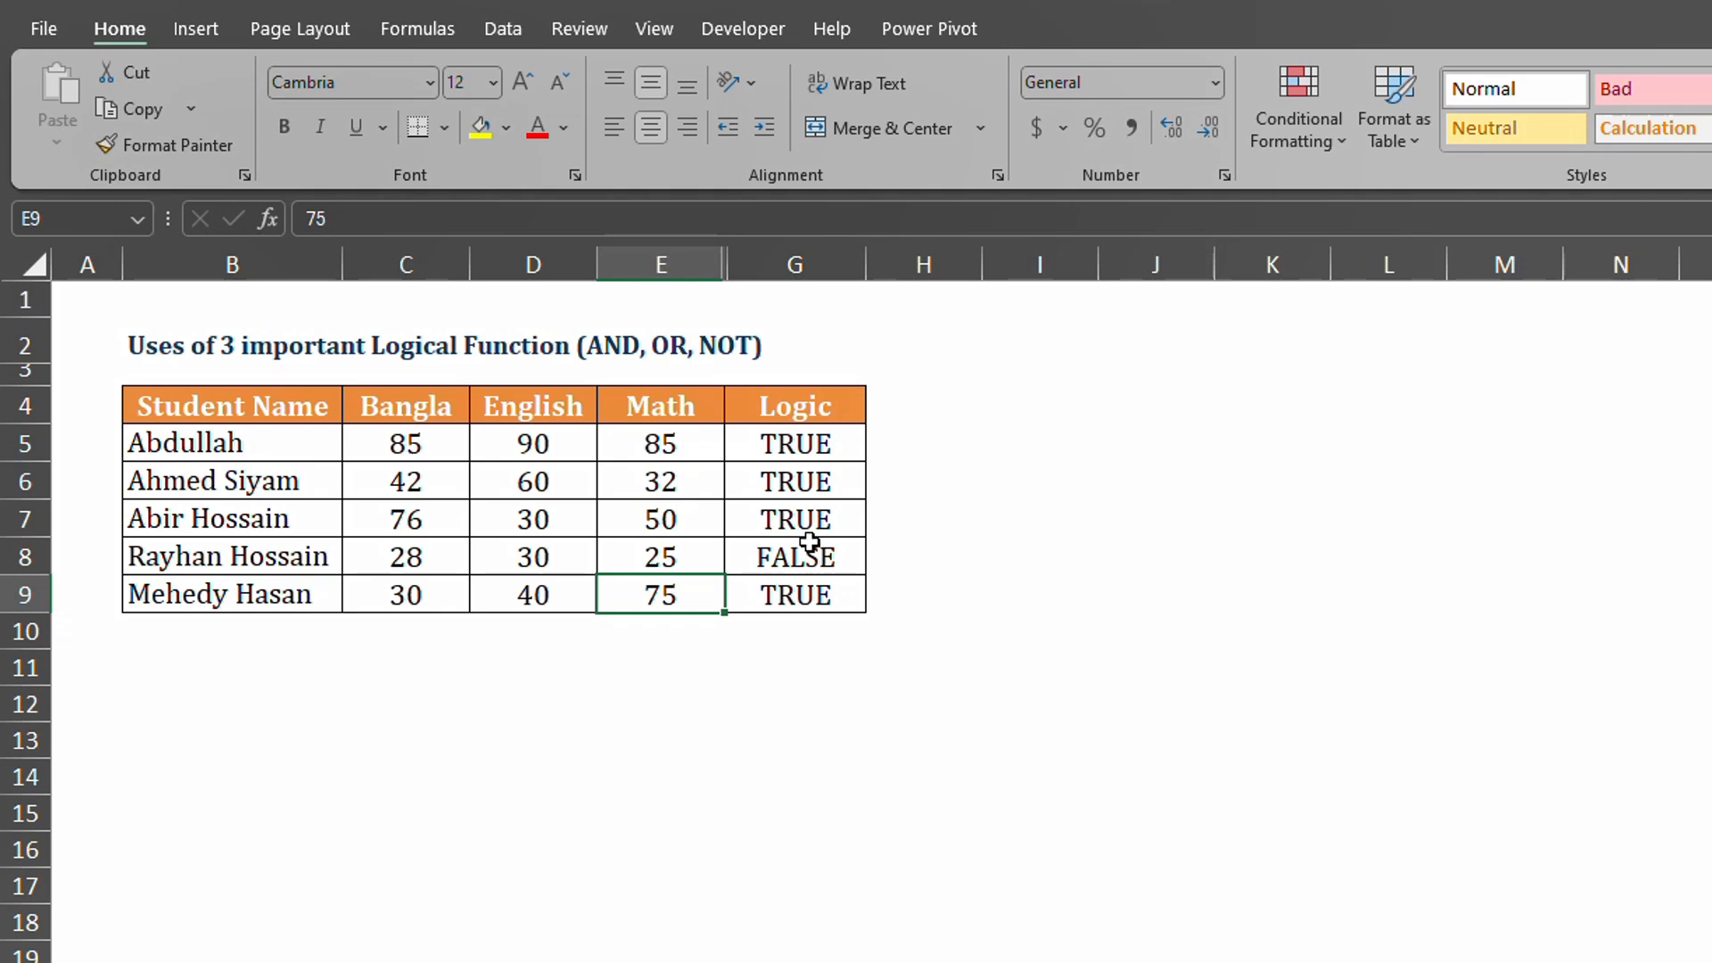
pyautogui.click(836, 557)
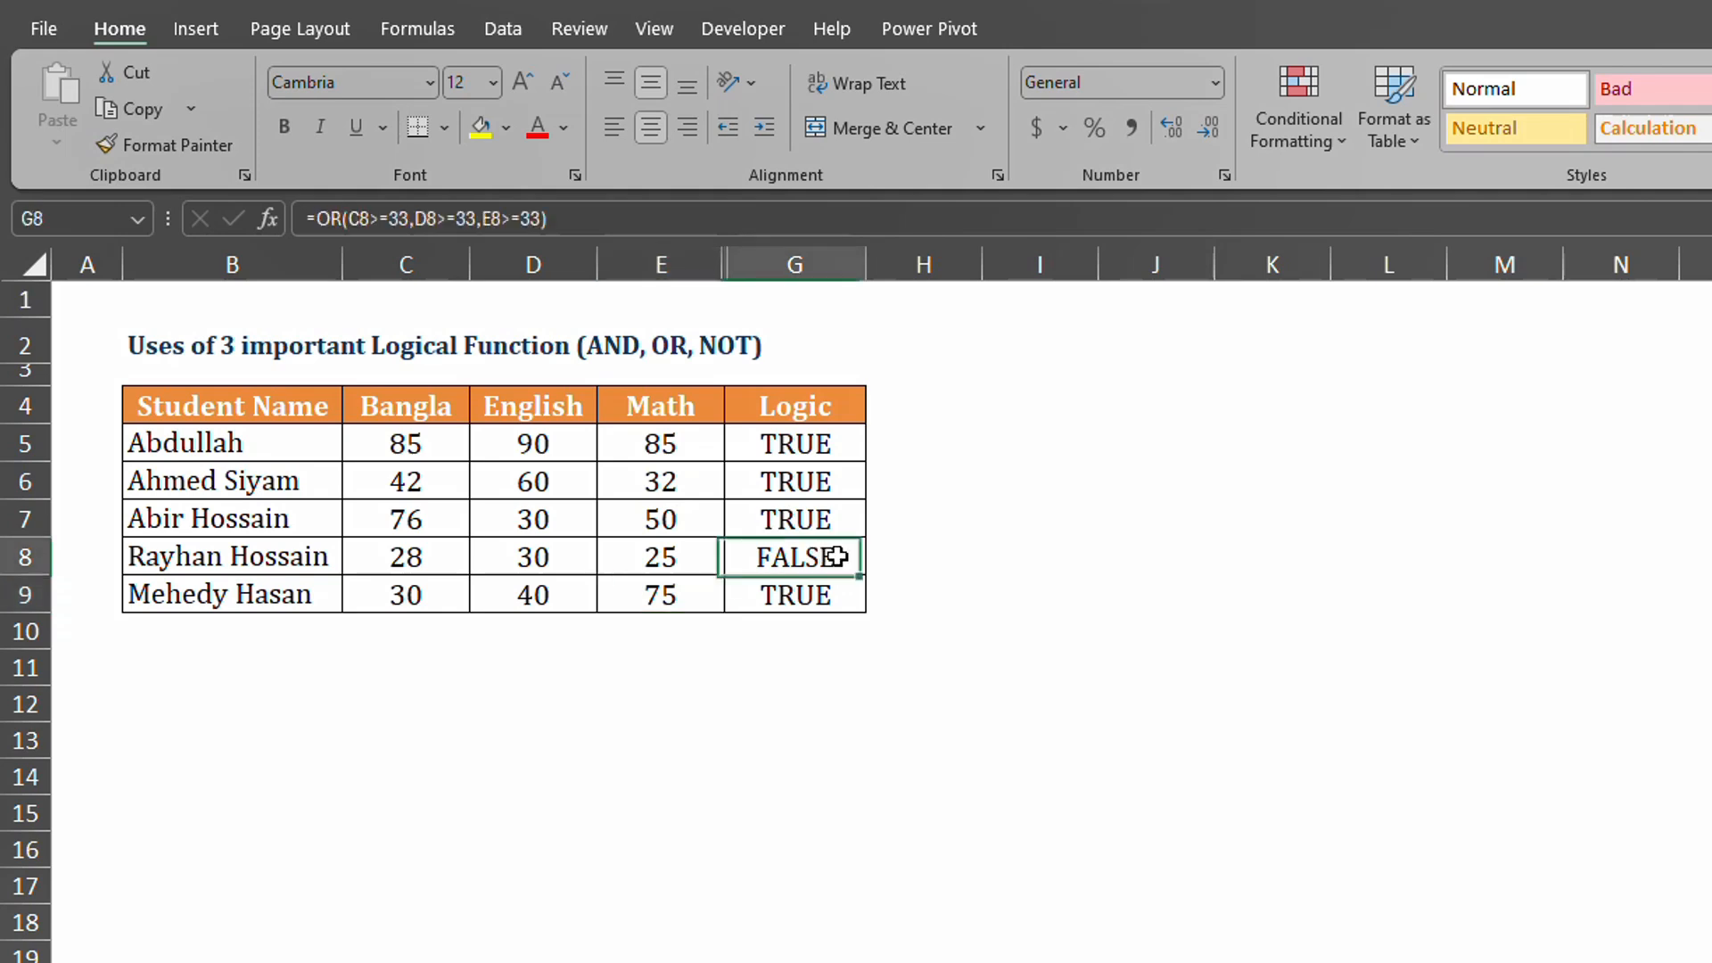
pyautogui.click(407, 563)
pyautogui.click(571, 557)
# Step: Change the Math mark in cell E8 to 33 and check the OR result in G8
pyautogui.click(647, 555)
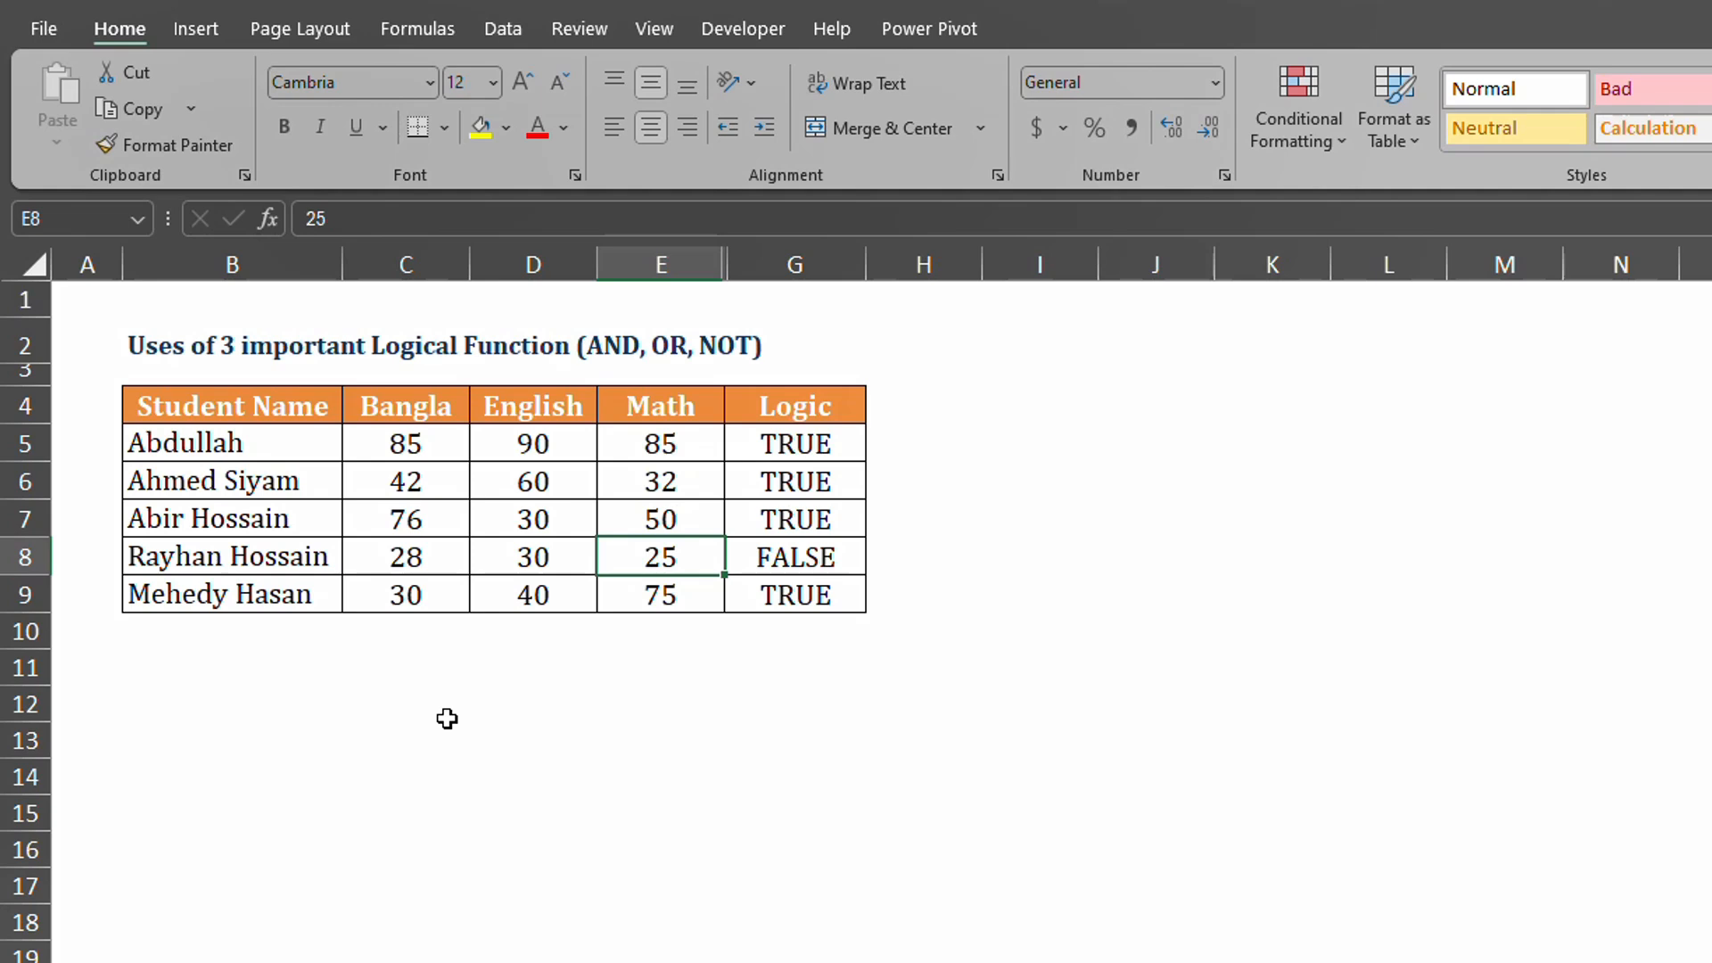
pyautogui.write('33')
pyautogui.press('Return')
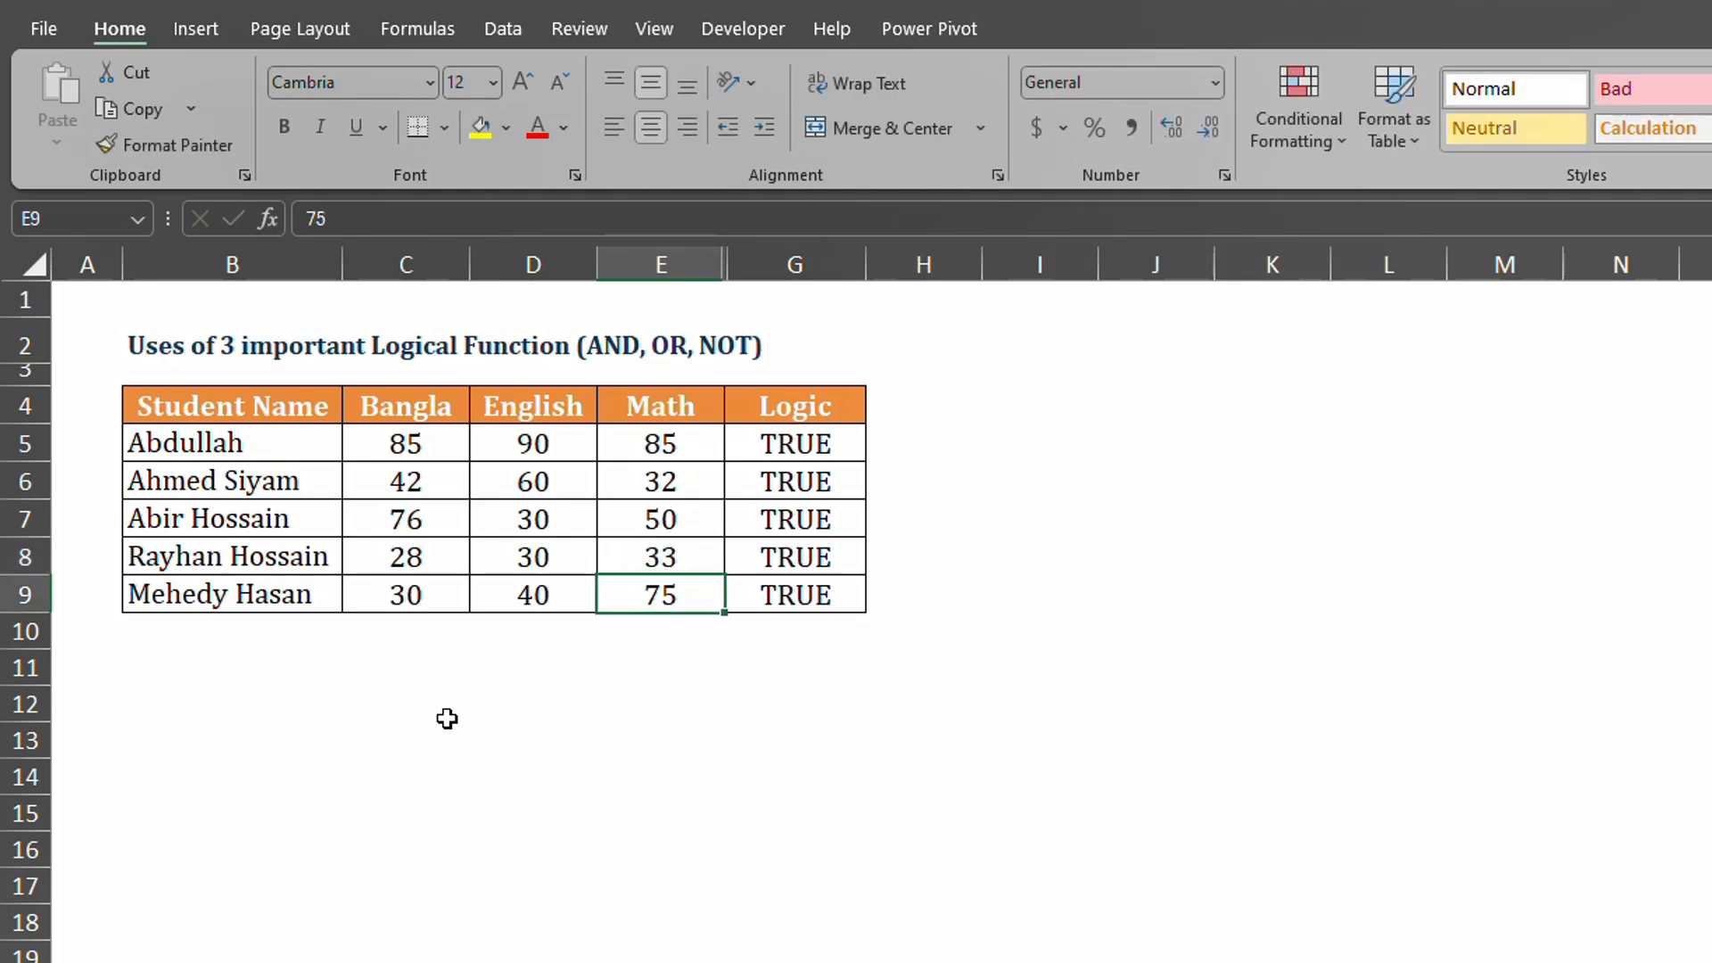
pyautogui.click(773, 560)
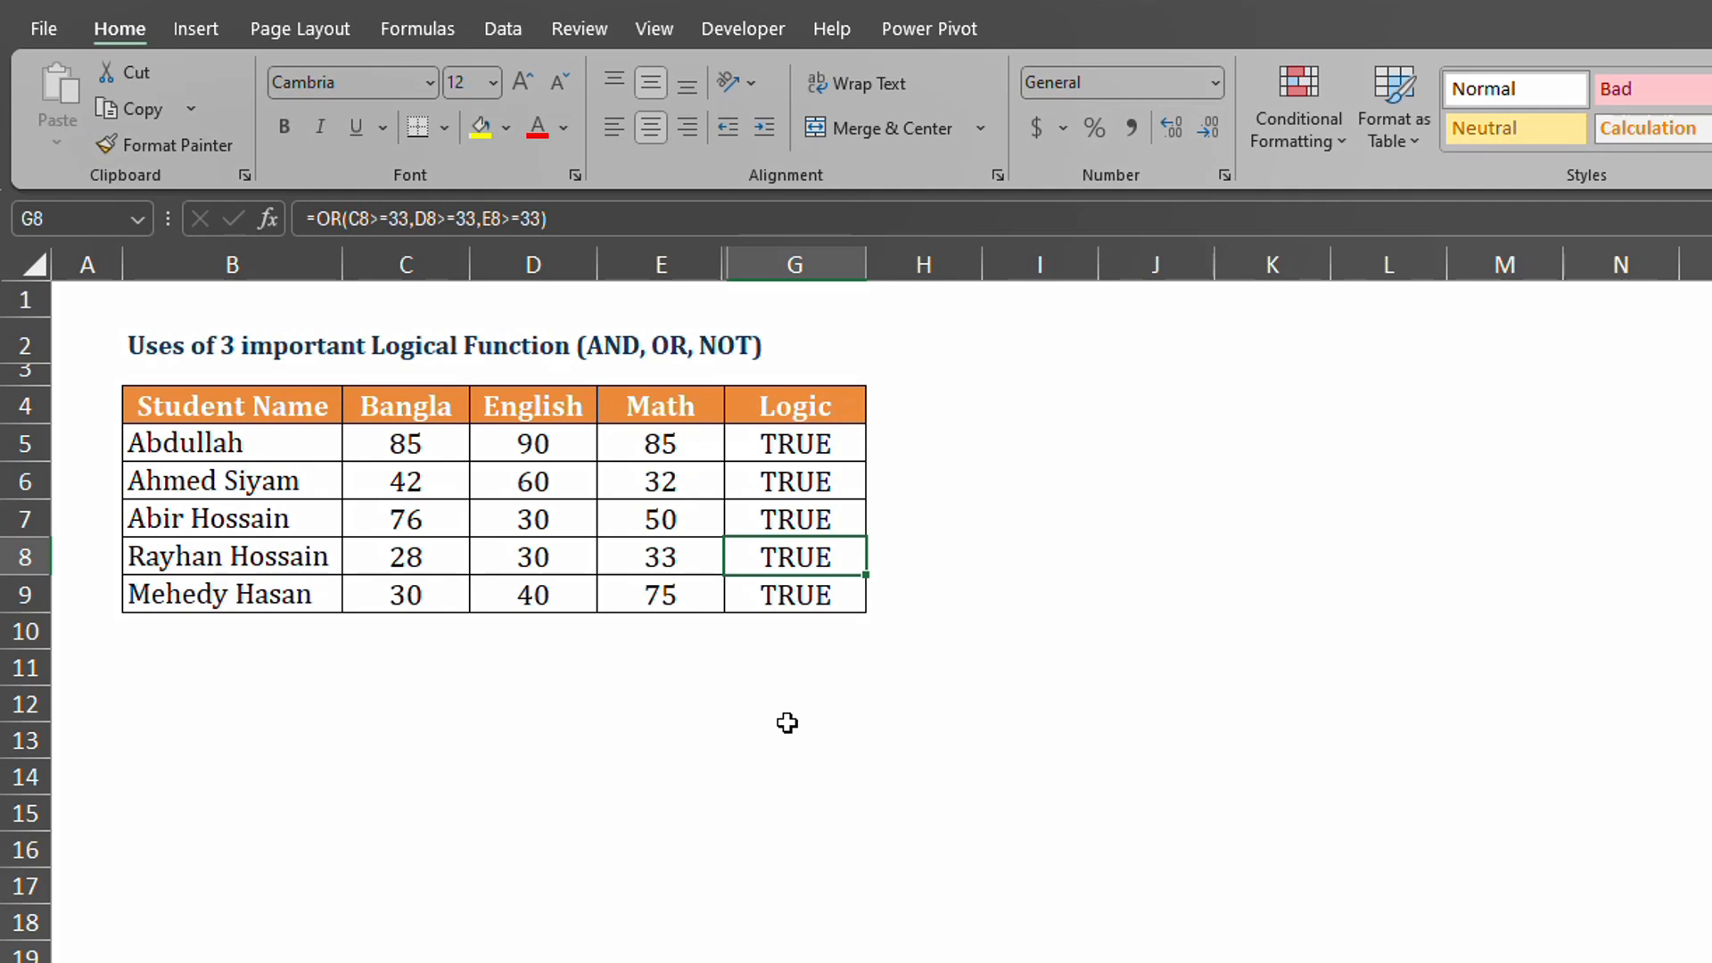
pyautogui.click(787, 723)
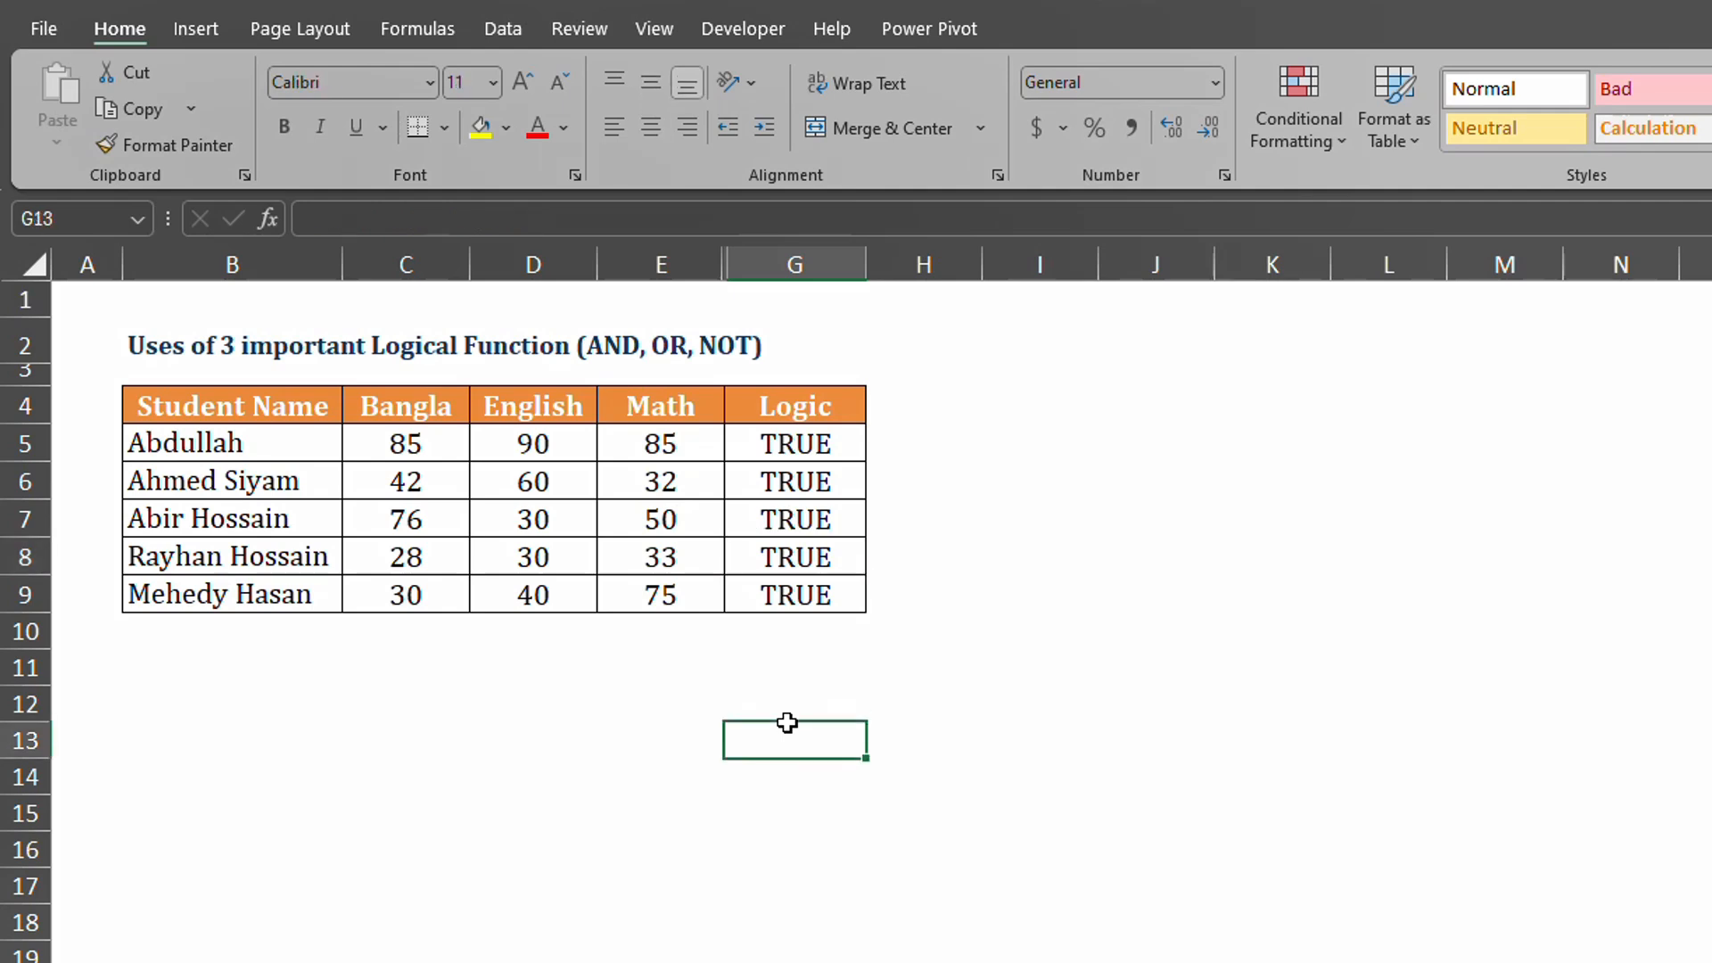
# Step: Wrap the OR formula in G5 in NOT so it reads =NOT(OR(C5>=33,D5>=33,E5>=33))
pyautogui.click(817, 445)
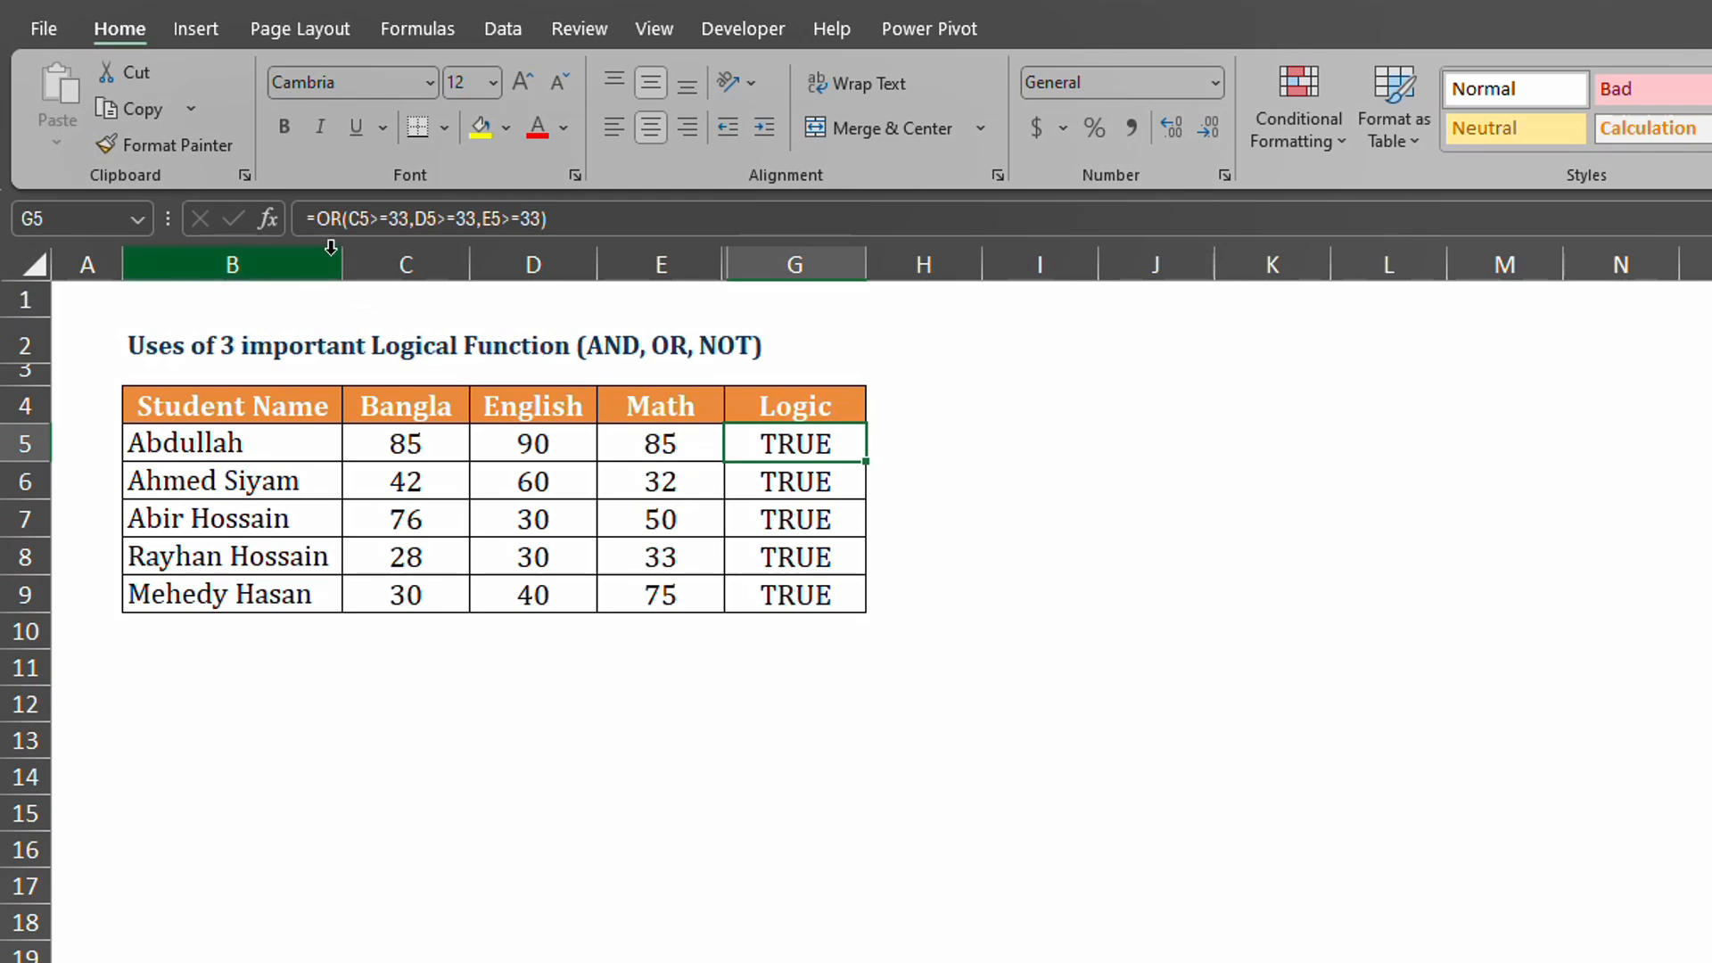
pyautogui.click(314, 219)
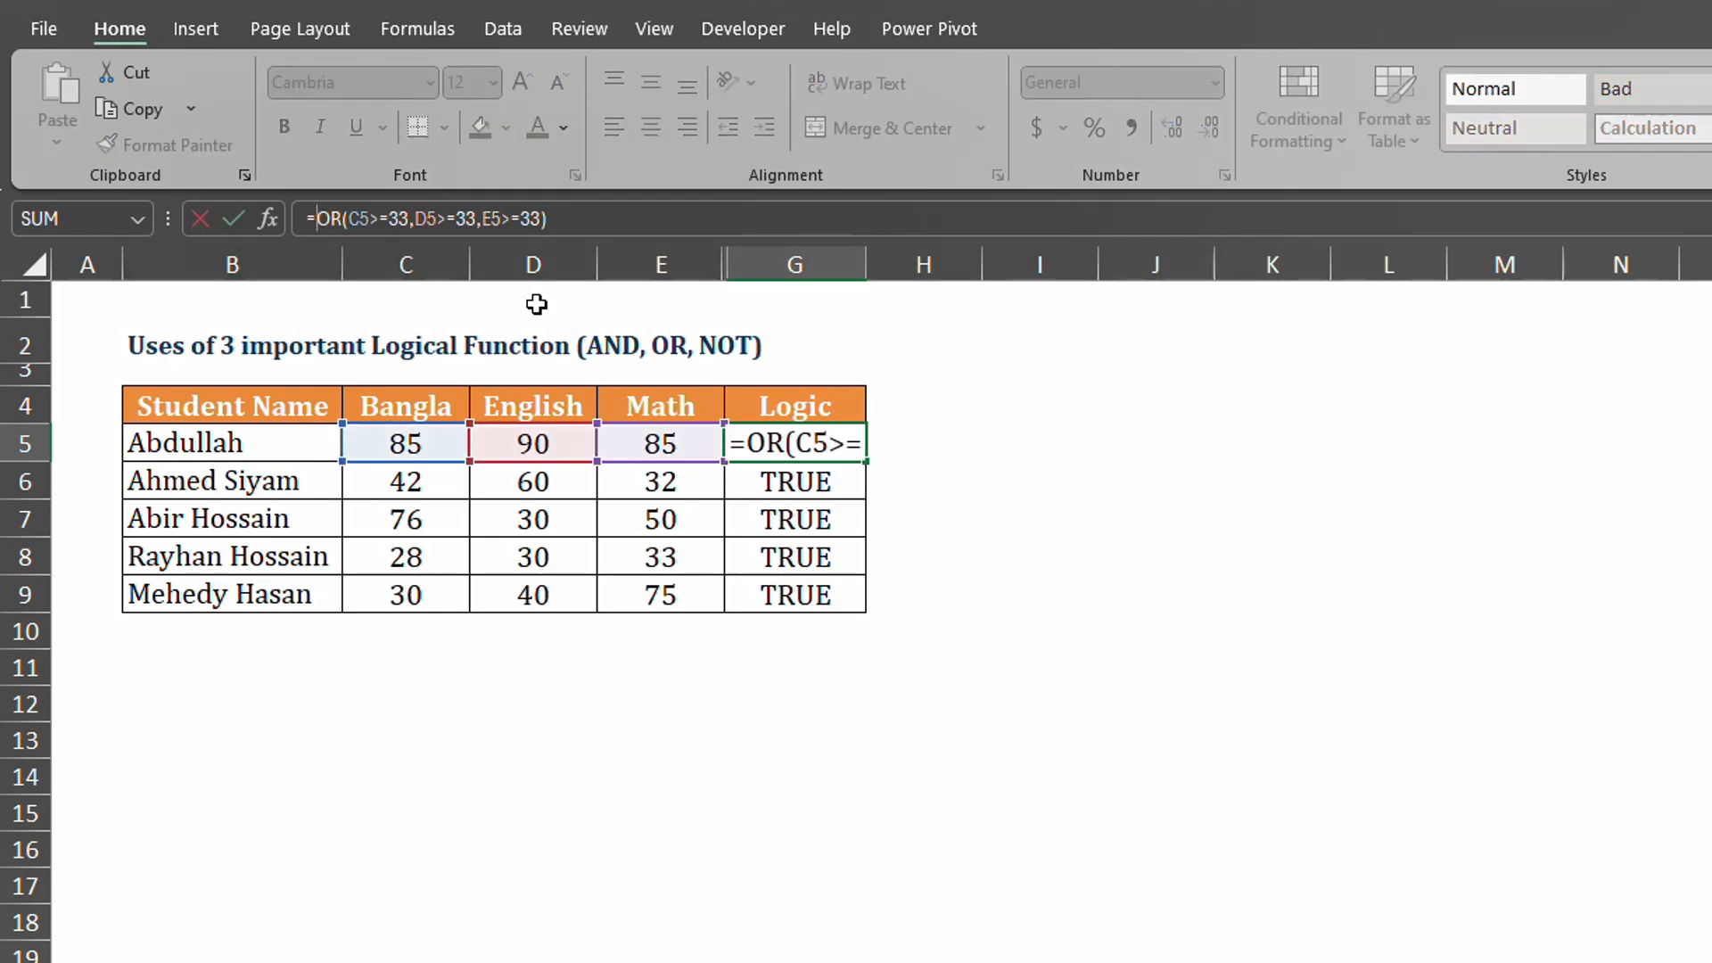
pyautogui.write('not(')
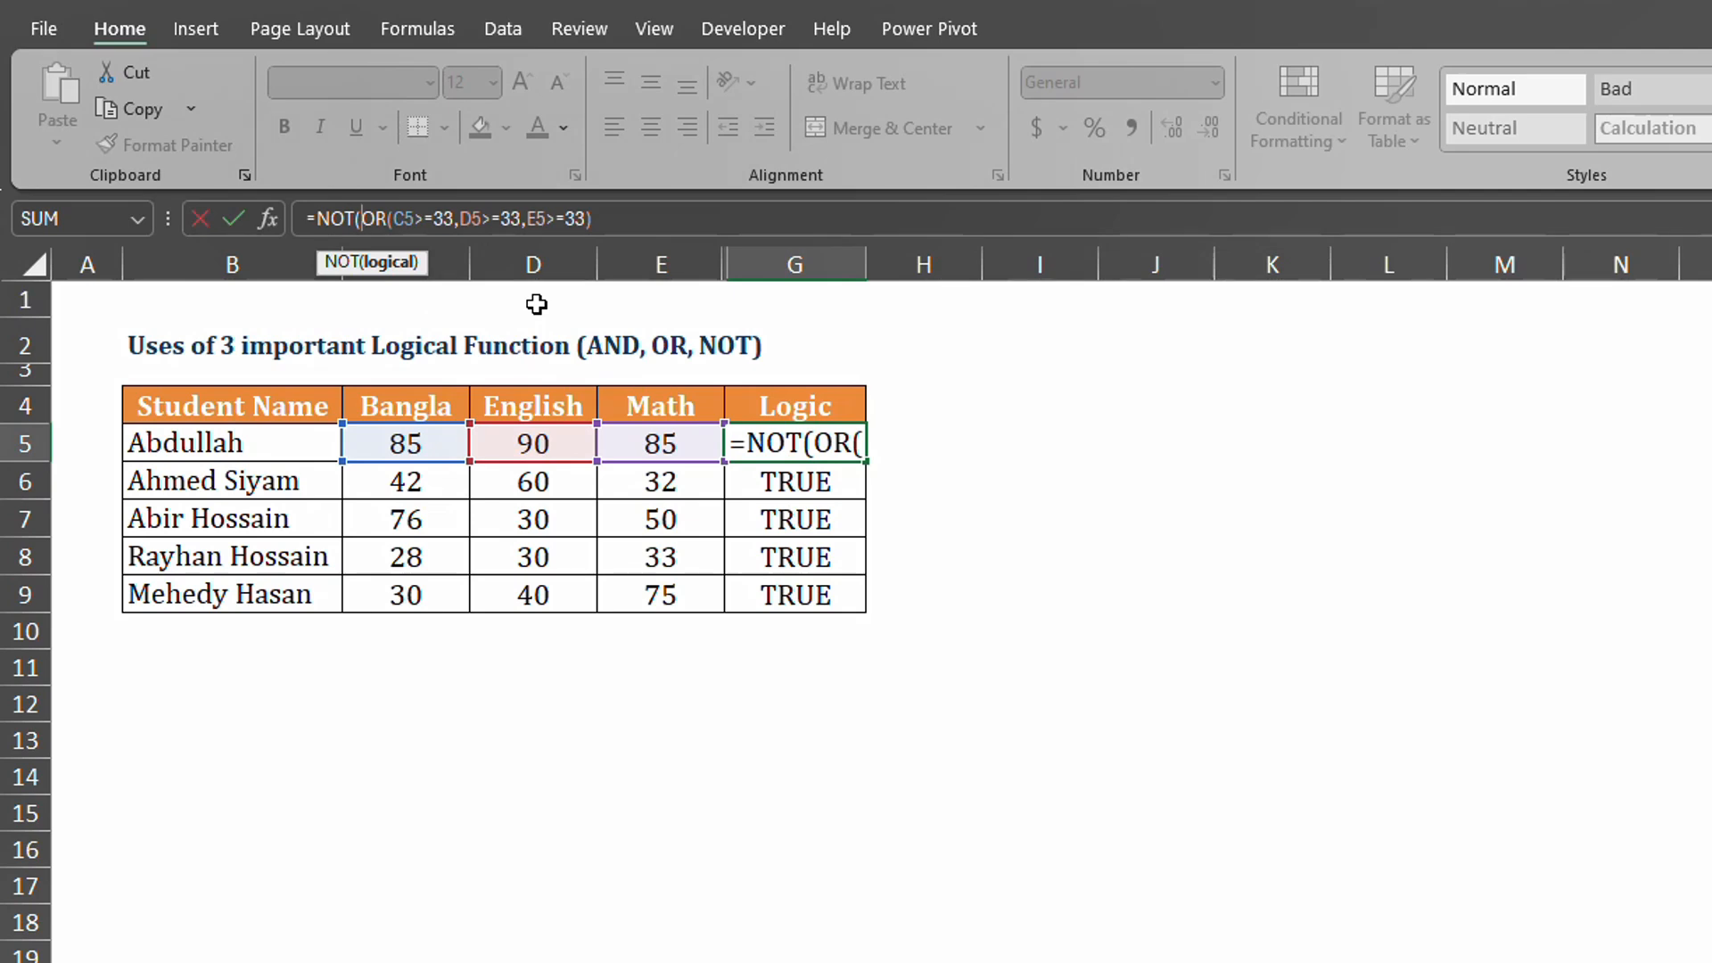
pyautogui.write(')')
pyautogui.press('Return')
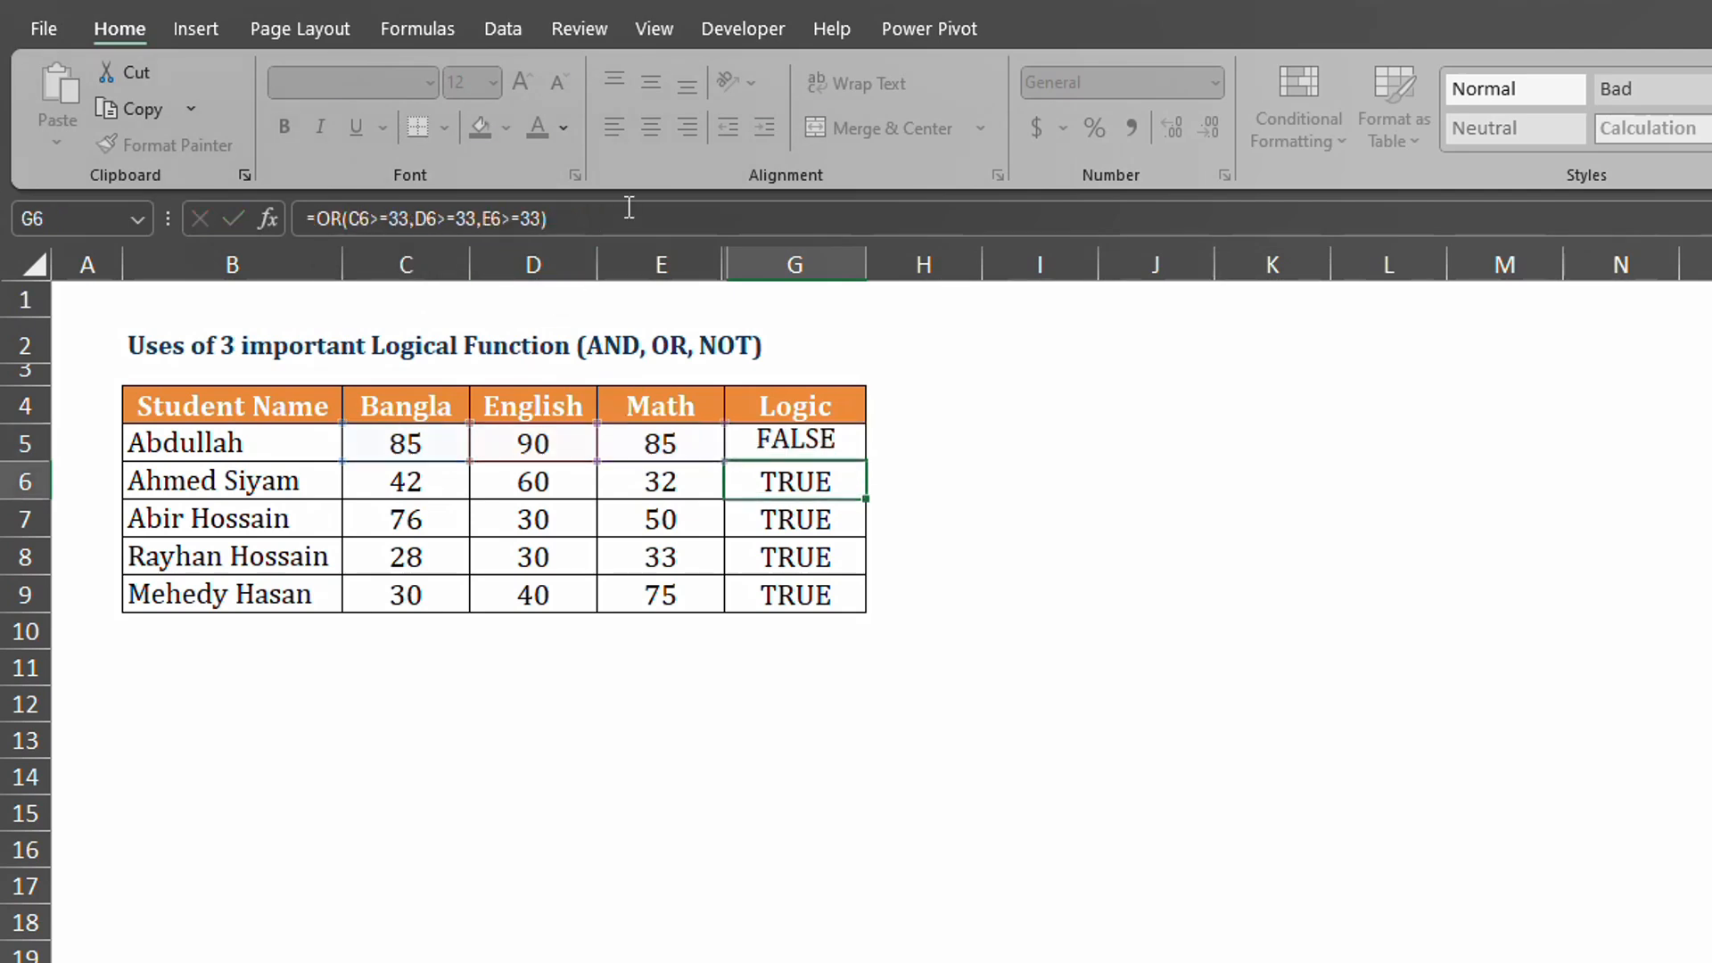
# Step: Fill the NOT(OR) formula from G5 down through G9 and check the filled results in the Logic column
pyautogui.click(847, 440)
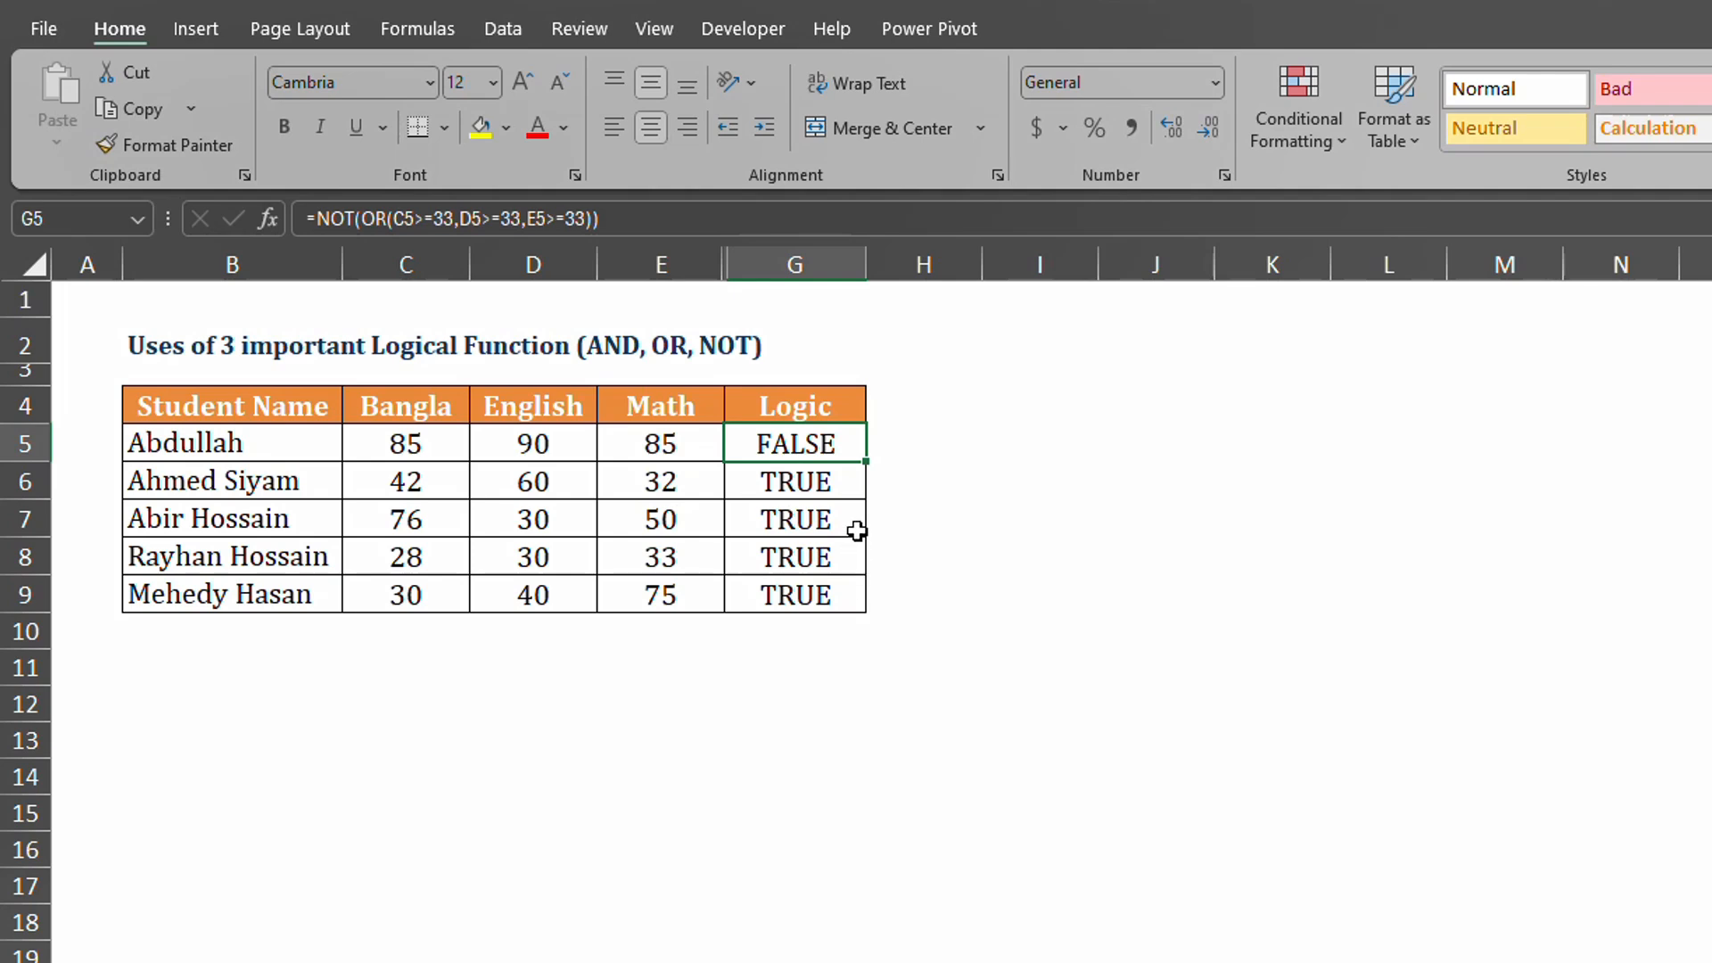
pyautogui.doubleClick(865, 461)
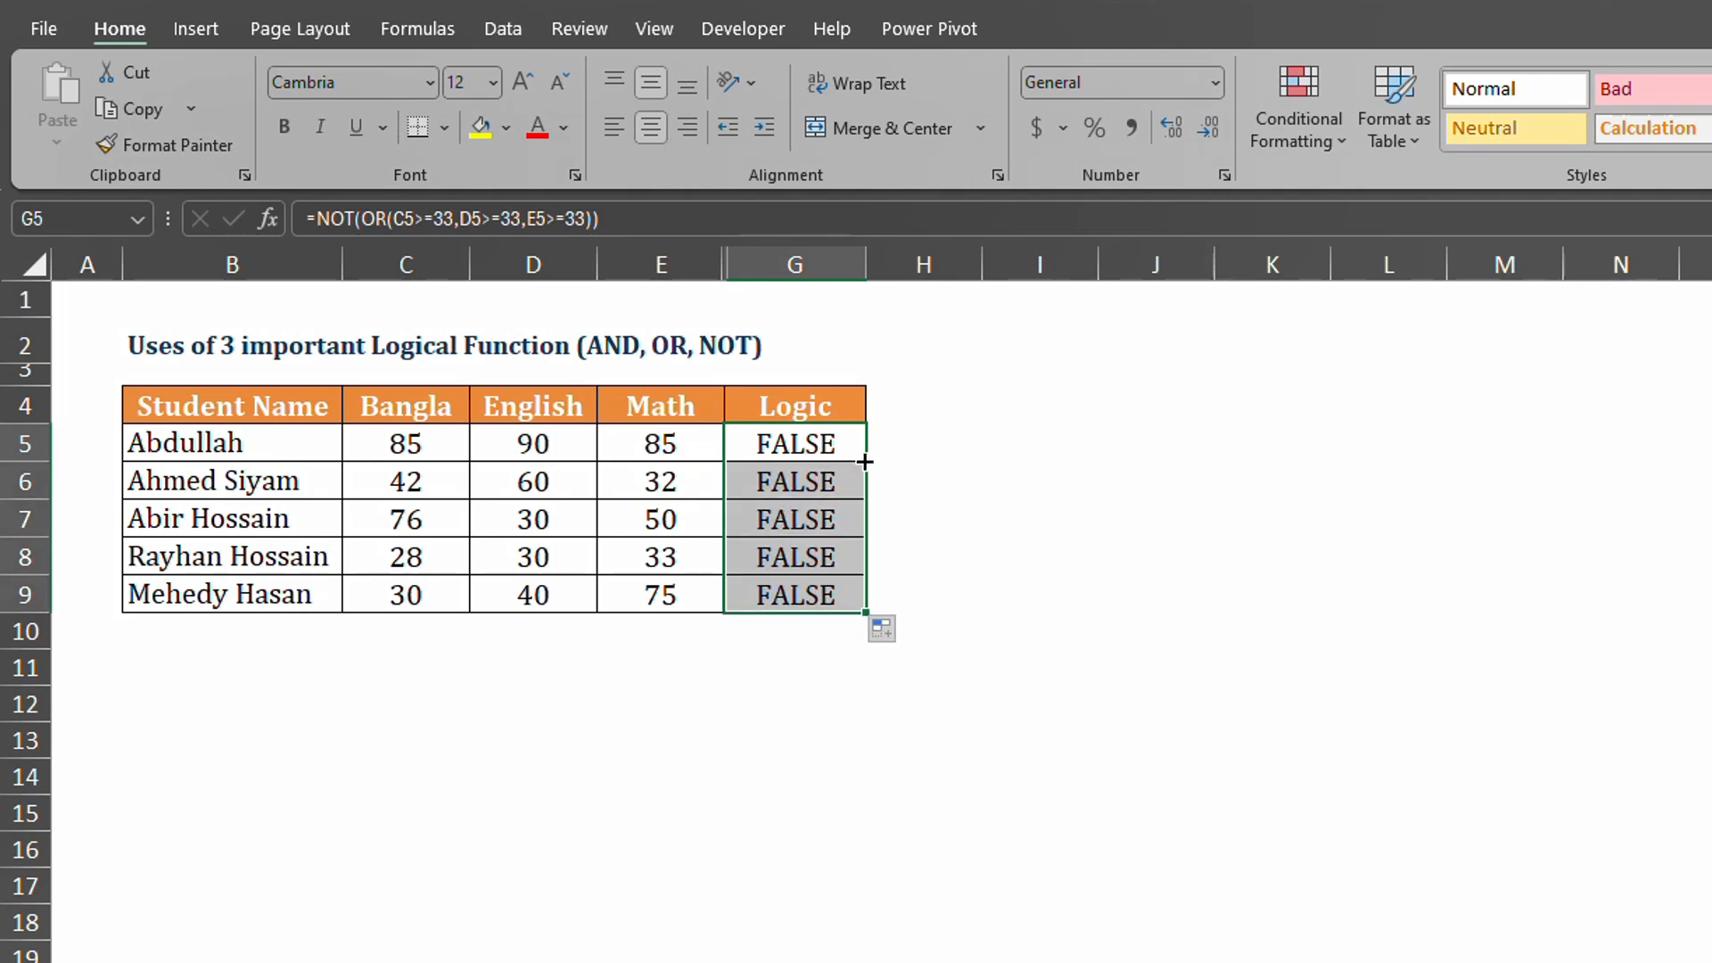
pyautogui.click(844, 526)
pyautogui.click(834, 609)
pyautogui.click(825, 531)
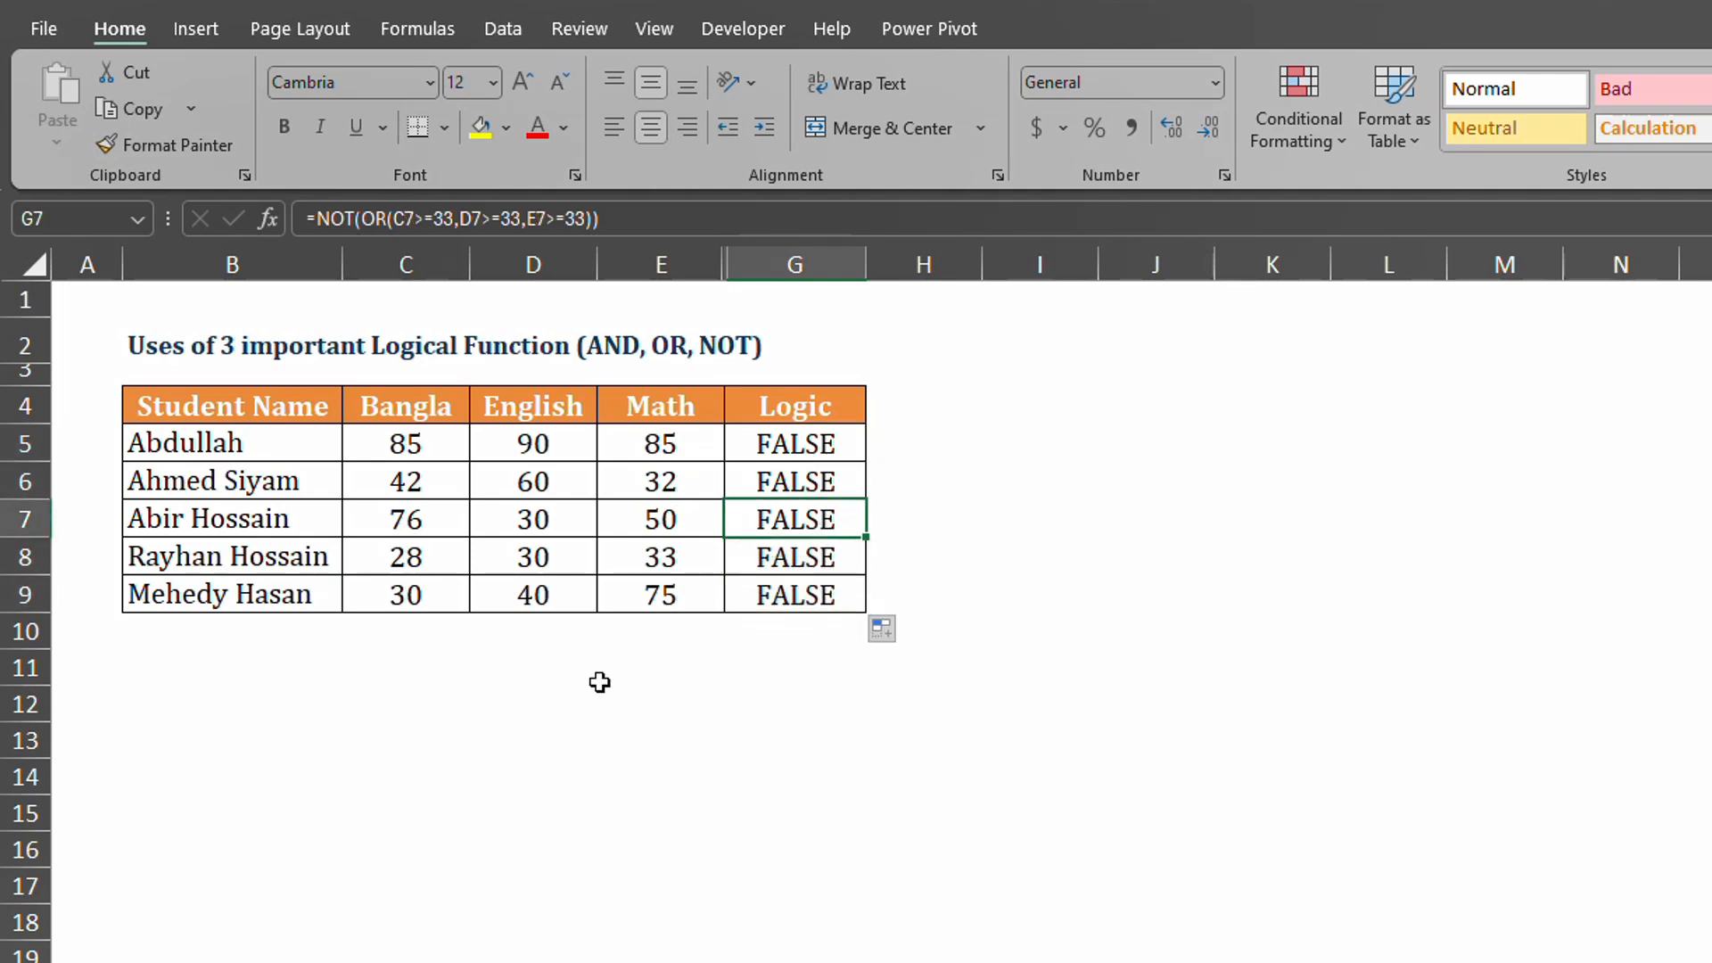
# Step: Set the Bangla mark in C7 to 30 and the Math mark in E7 to 32, then compare C7:E7 with the result in G7
pyautogui.click(429, 514)
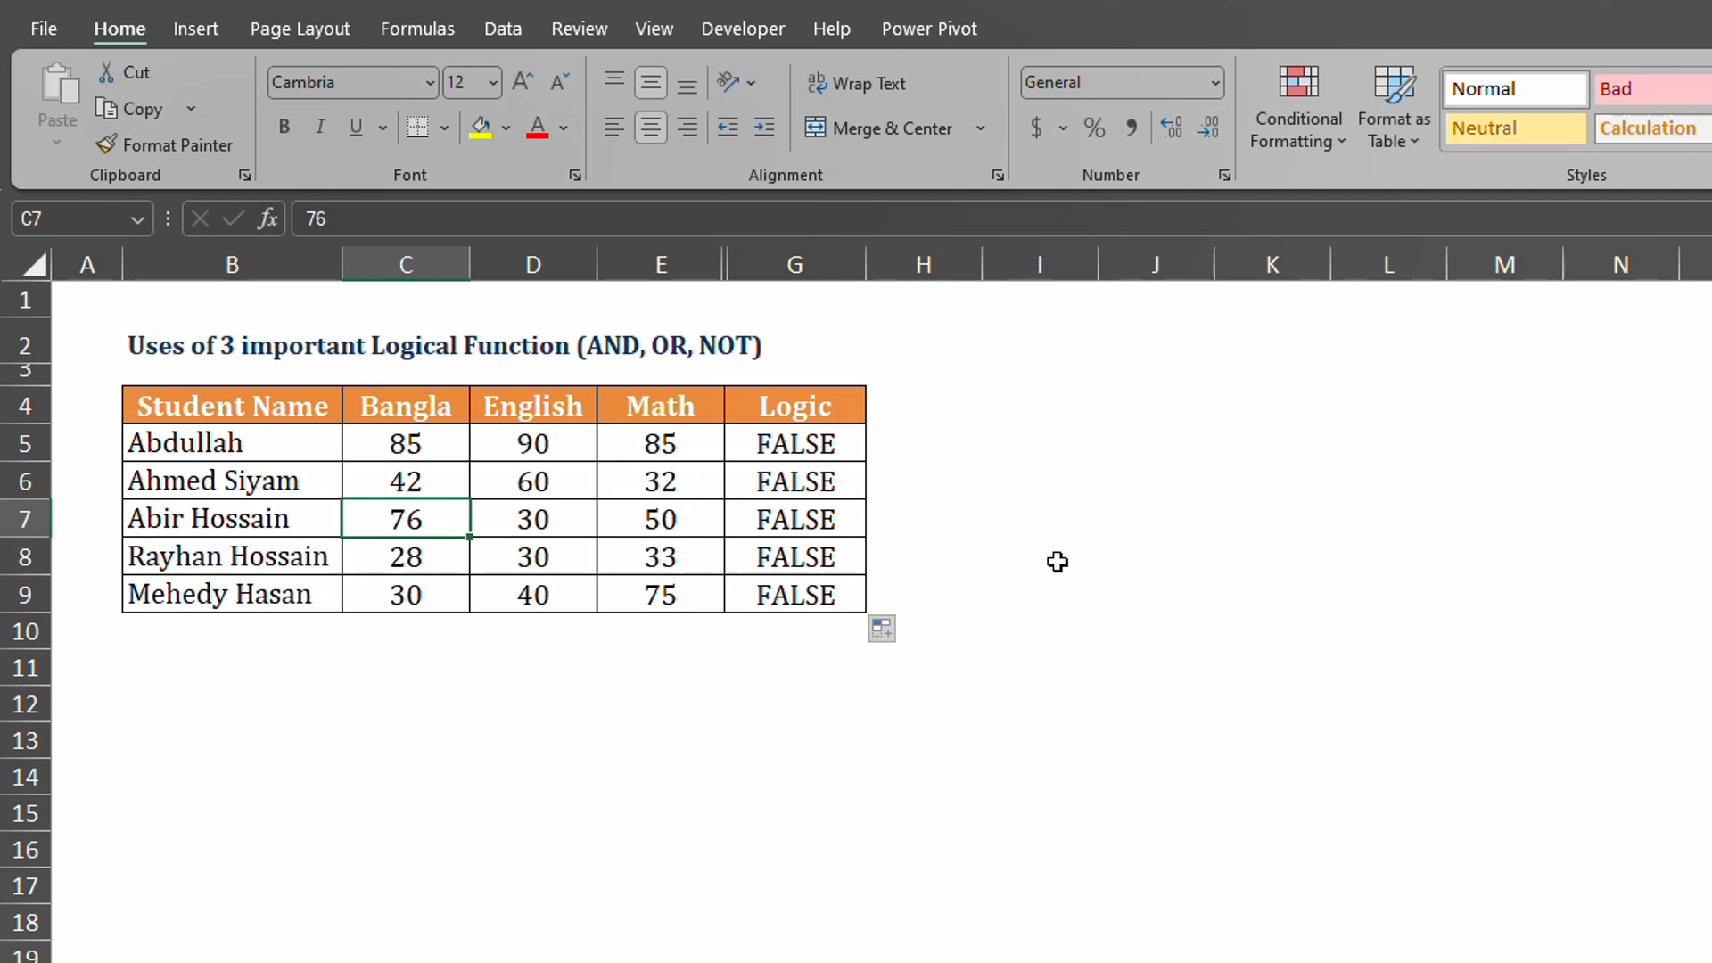
pyautogui.write('30')
pyautogui.press('Tab')
pyautogui.press('Tab')
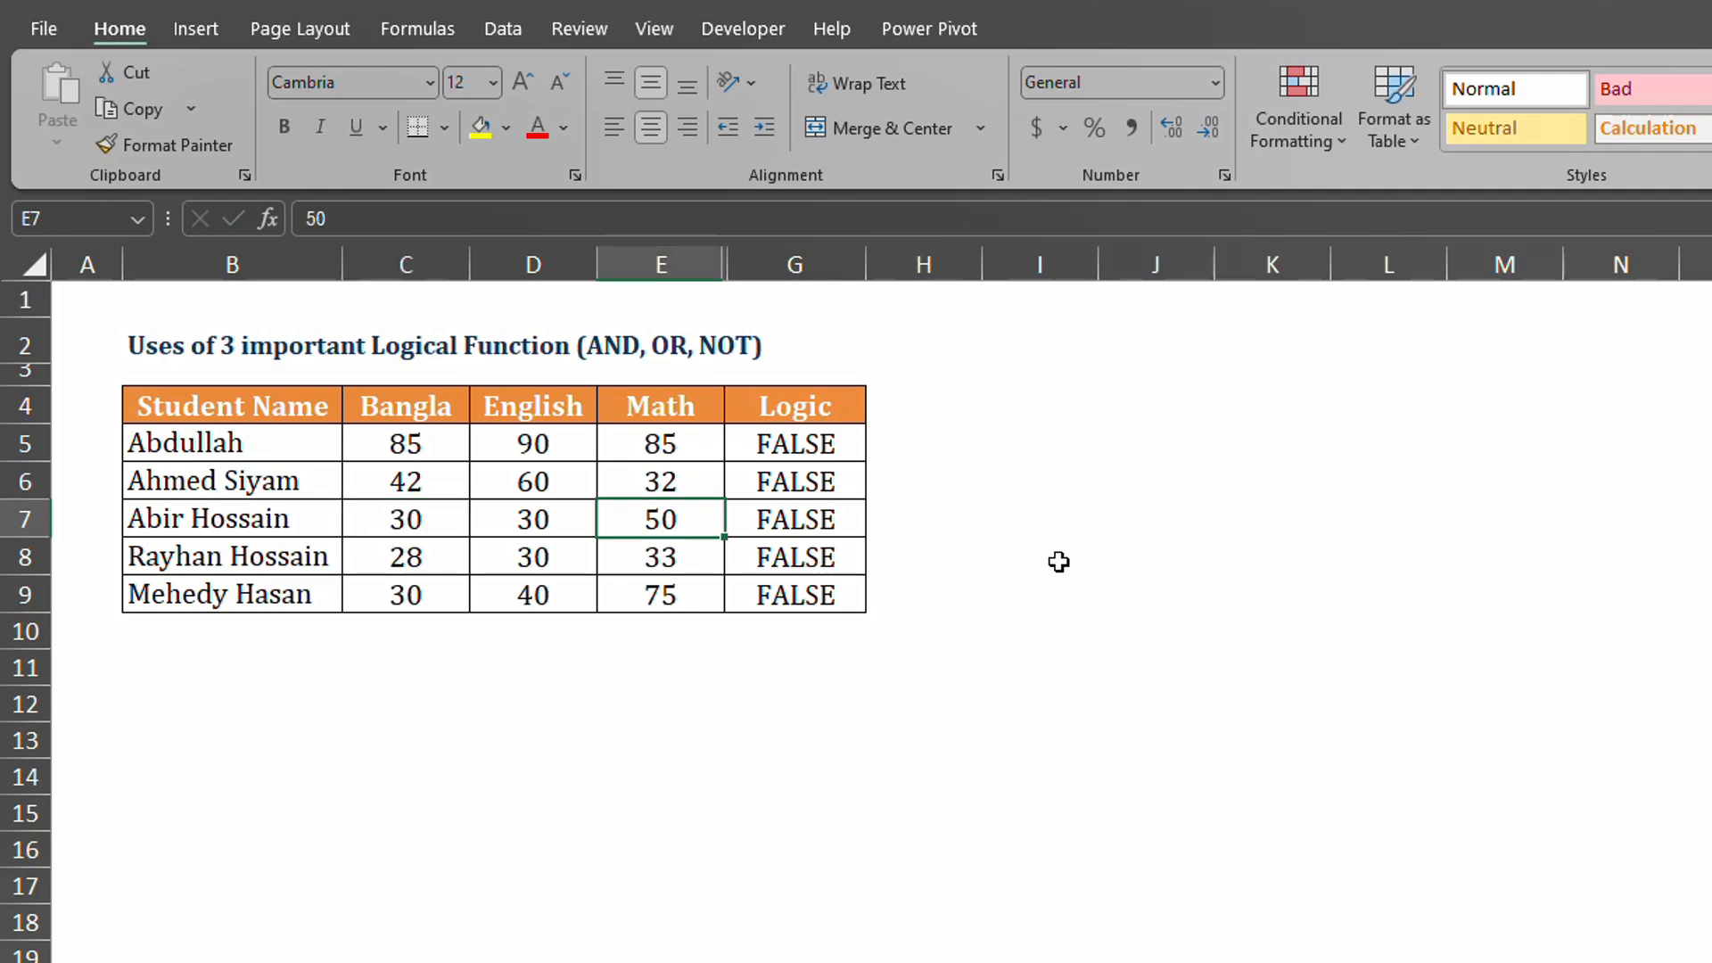
pyautogui.write('32')
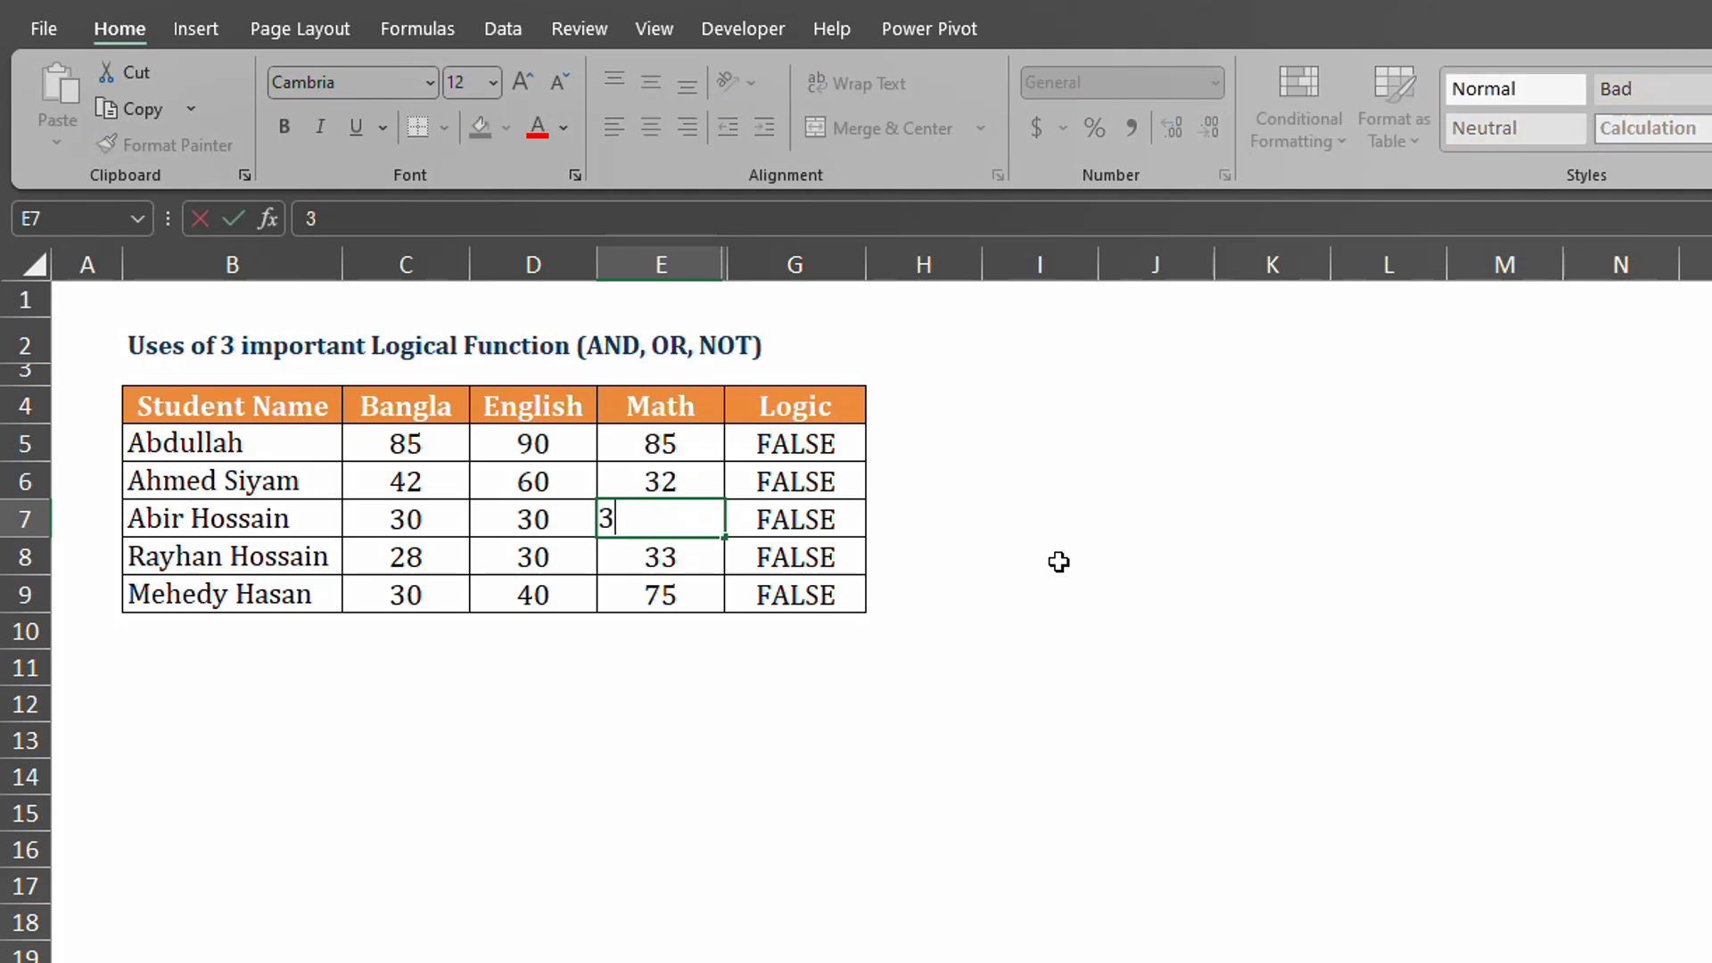
pyautogui.press('Return')
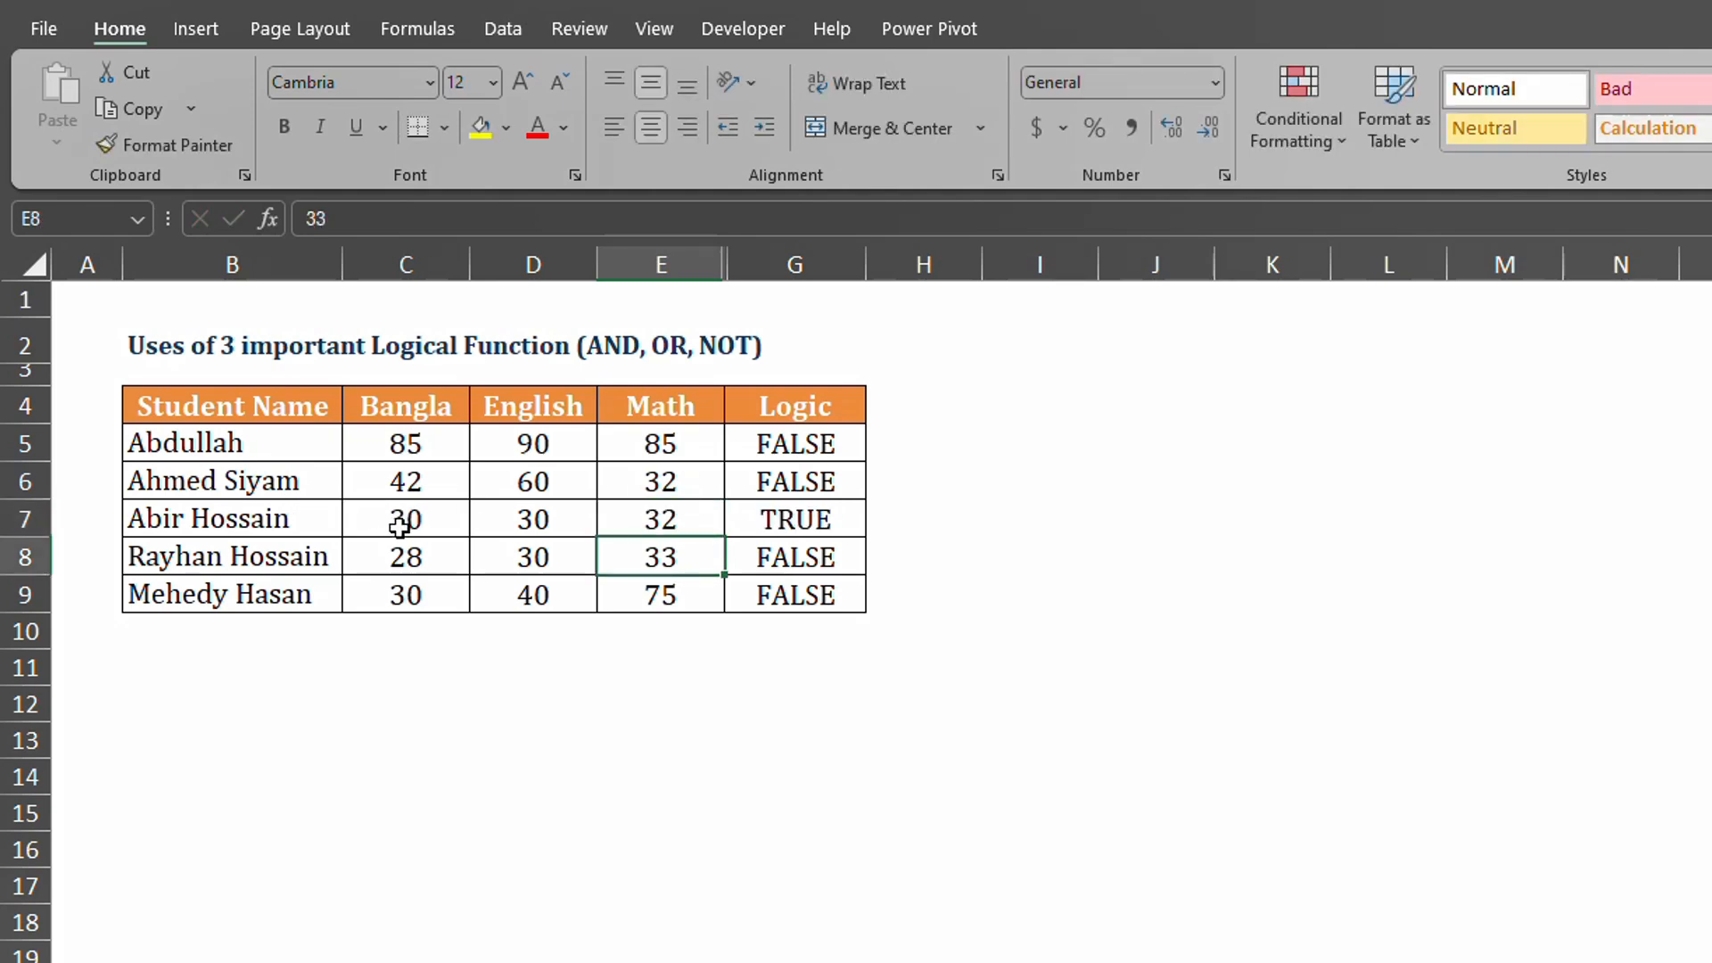
pyautogui.moveTo(406, 519); pyautogui.dragTo(623, 520)
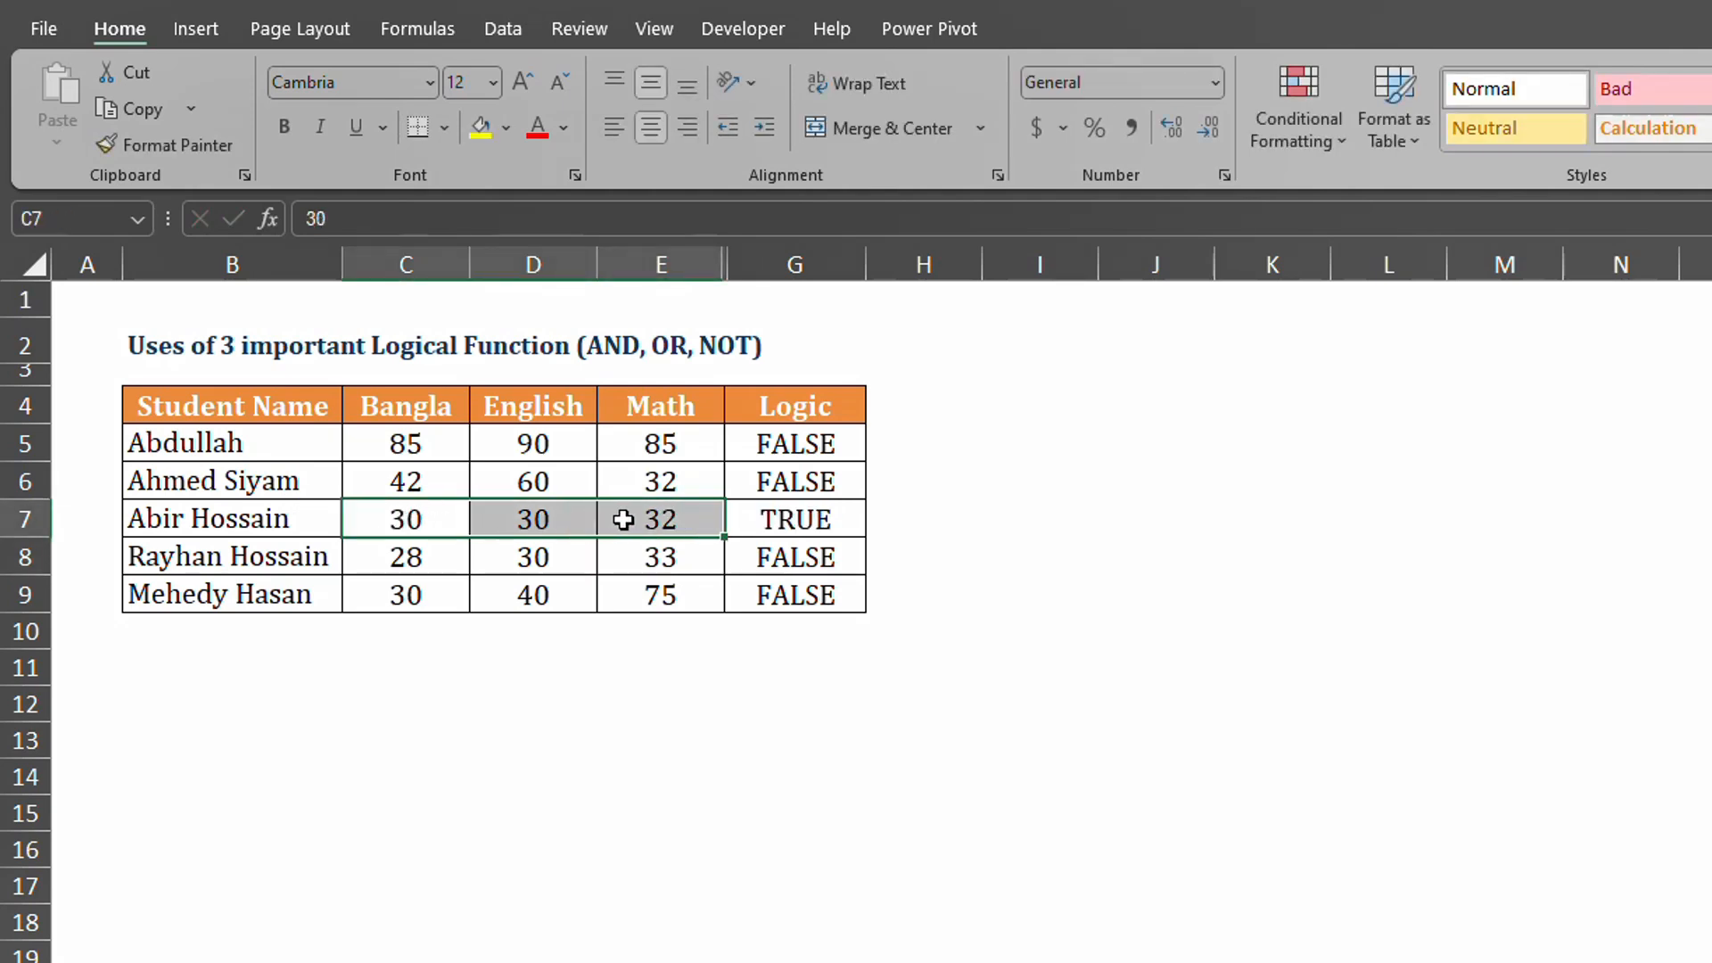
pyautogui.click(796, 522)
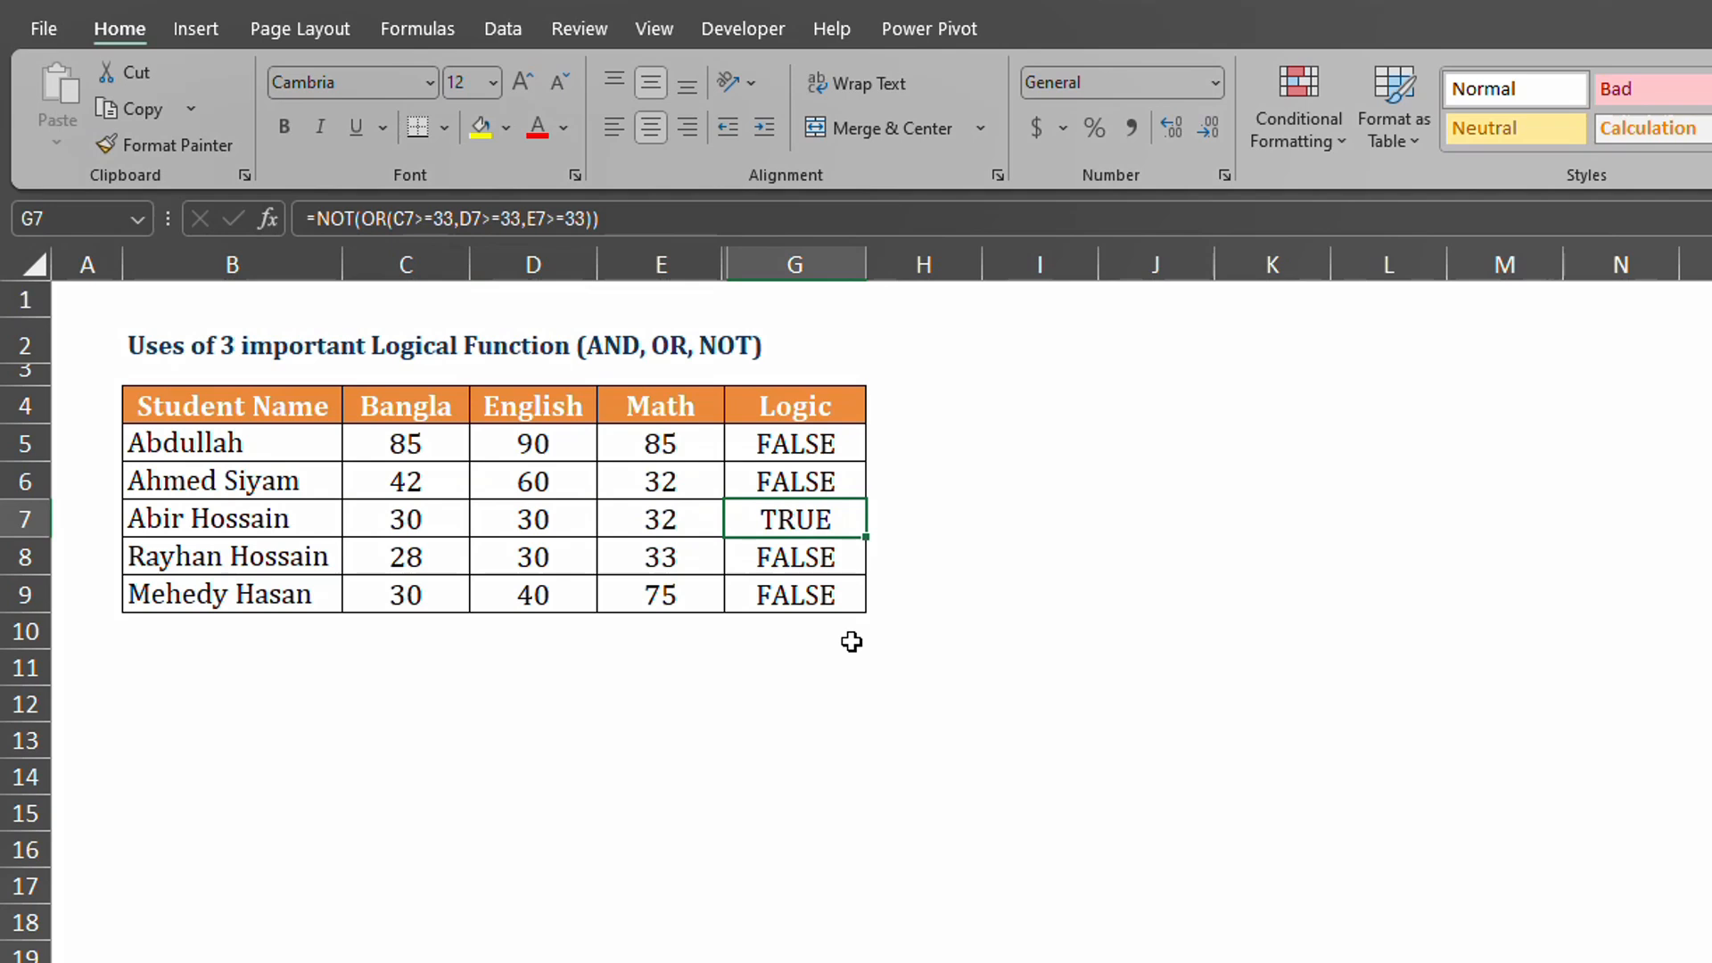